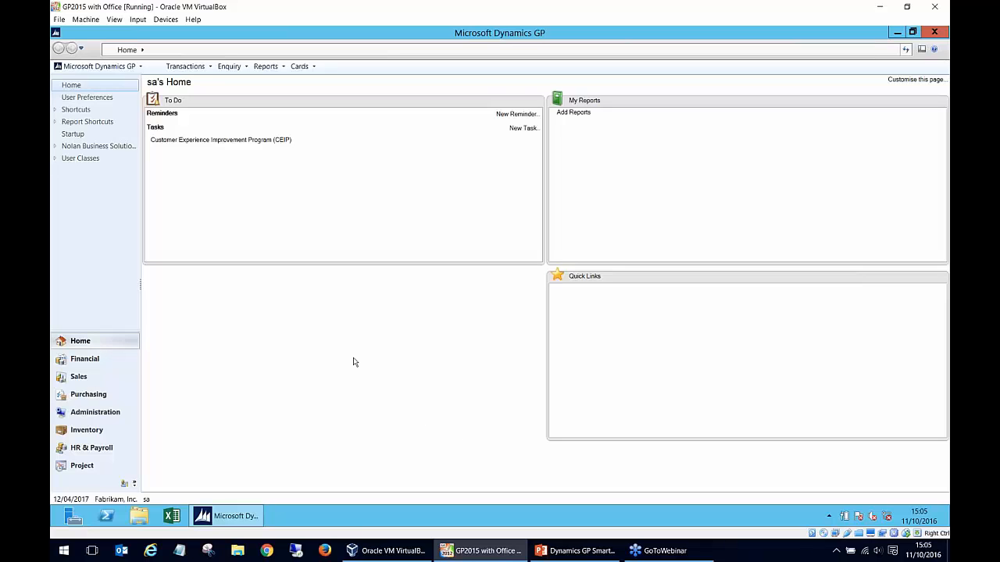
- Look up the SMARTLIST role in Security Role Setup to view its security tasks, and close the window
left_click(112, 67)
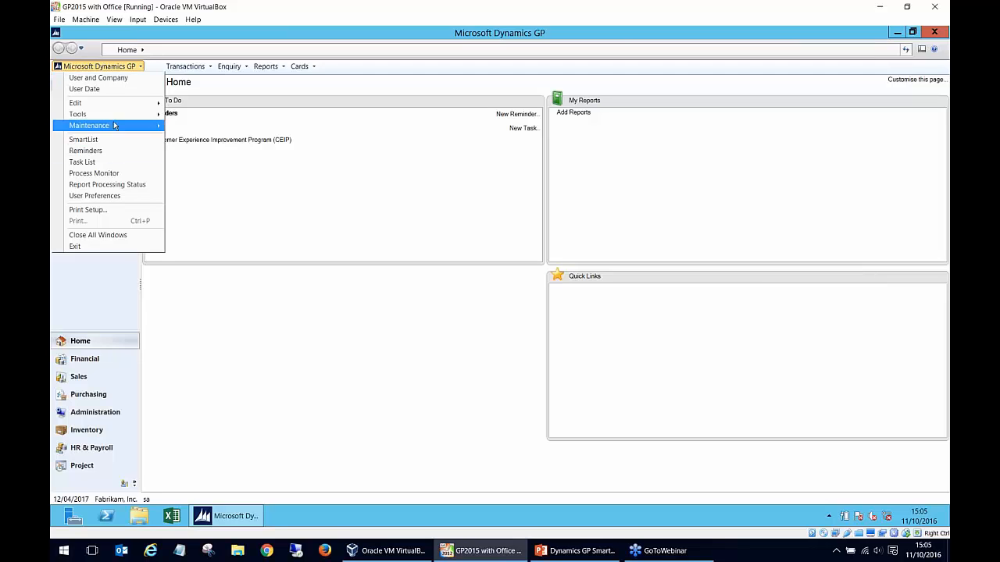
mouse_move(117, 114)
mouse_move(242, 126)
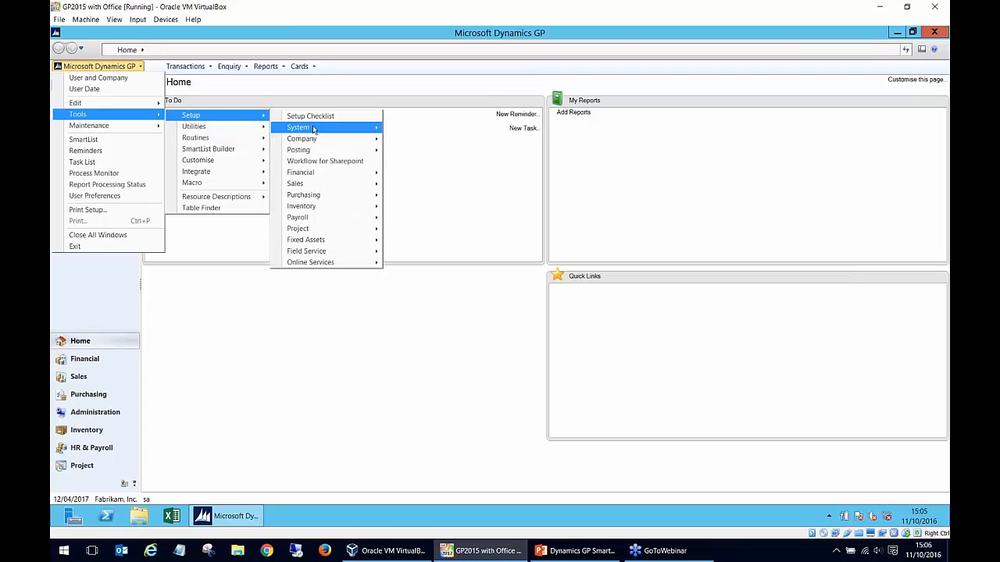
mouse_move(316, 128)
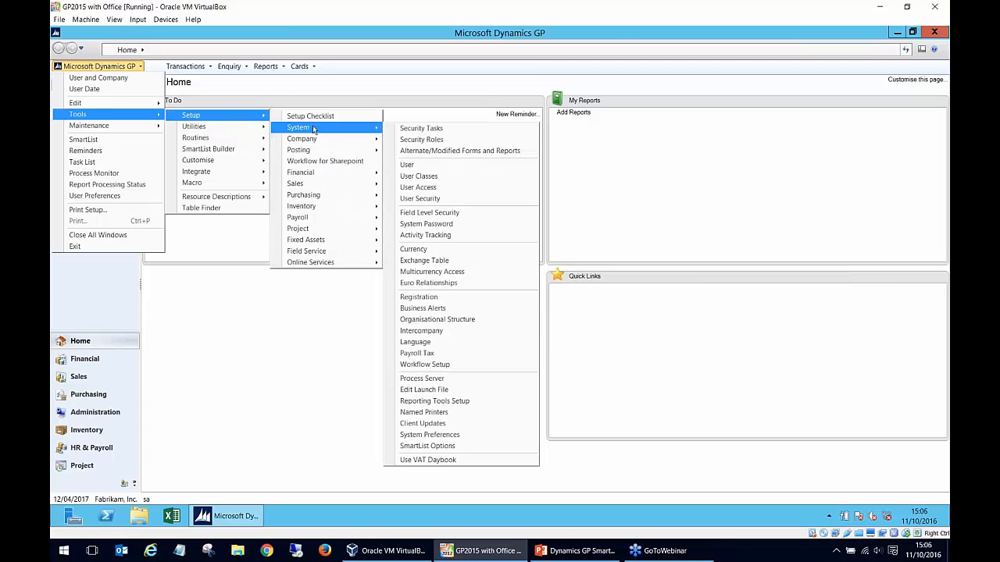
left_click(422, 140)
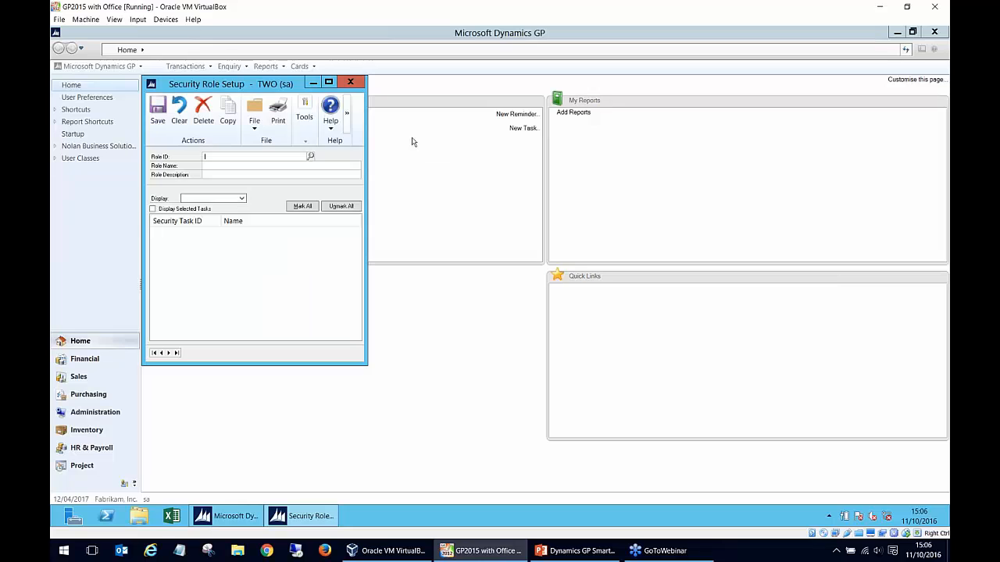
type("SMARTLI")
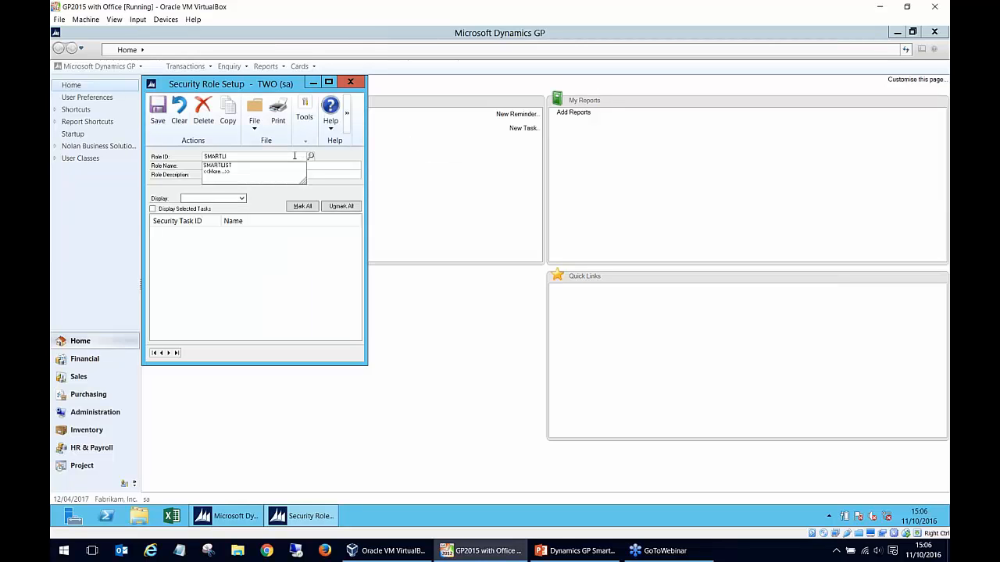
key("Return")
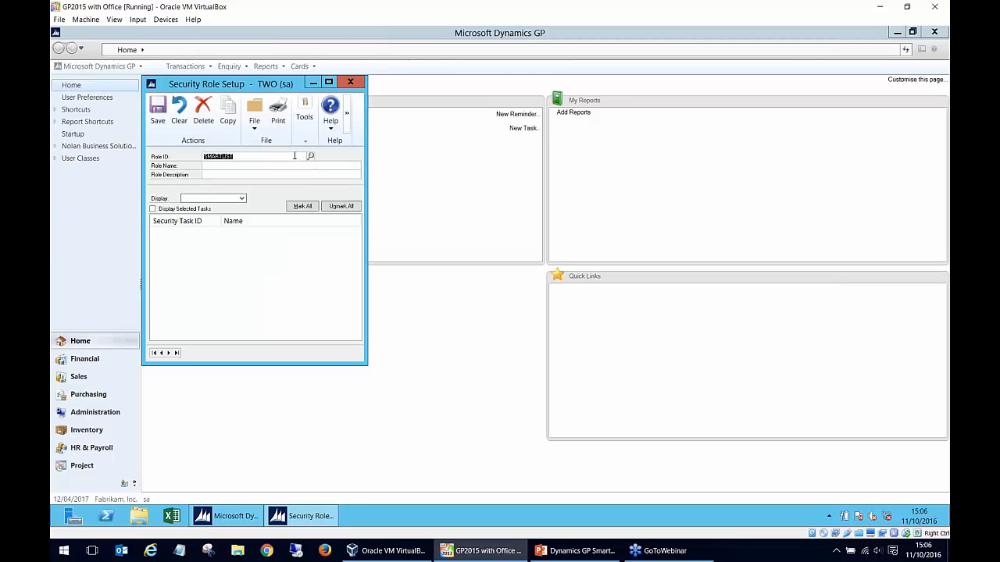
key("Tab")
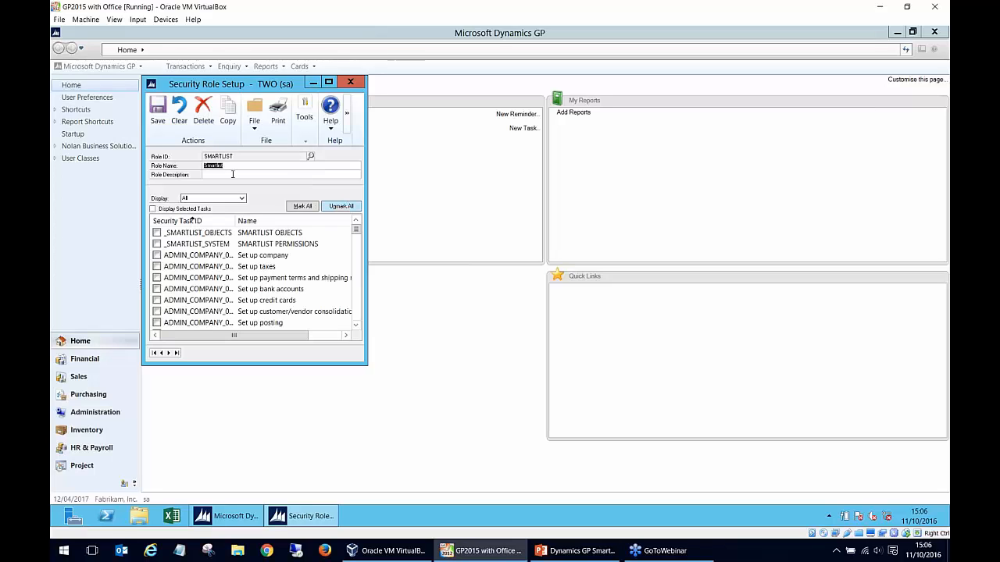
left_click(351, 83)
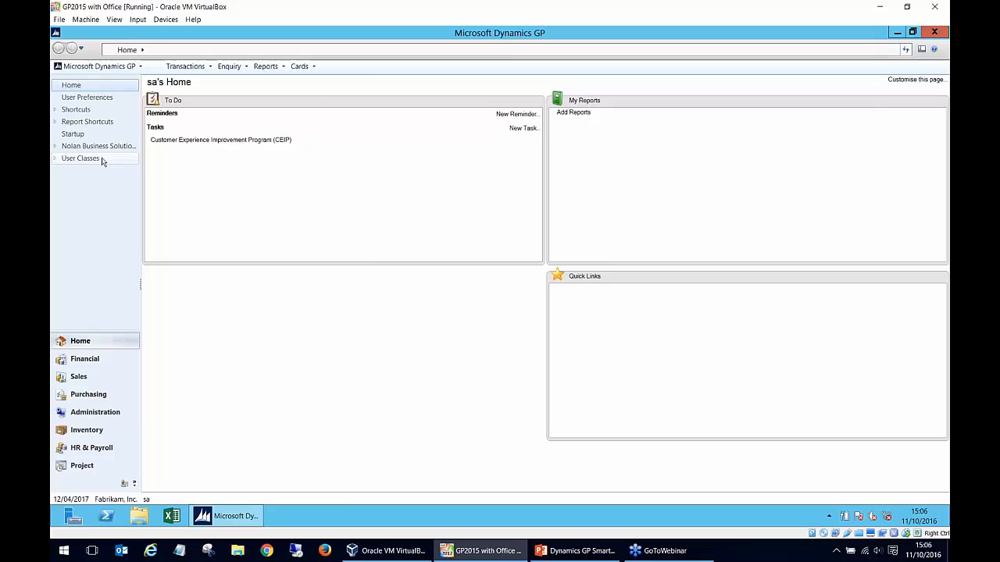
- View the User Security Setup window where roles are assigned to users, and close it
left_click(107, 68)
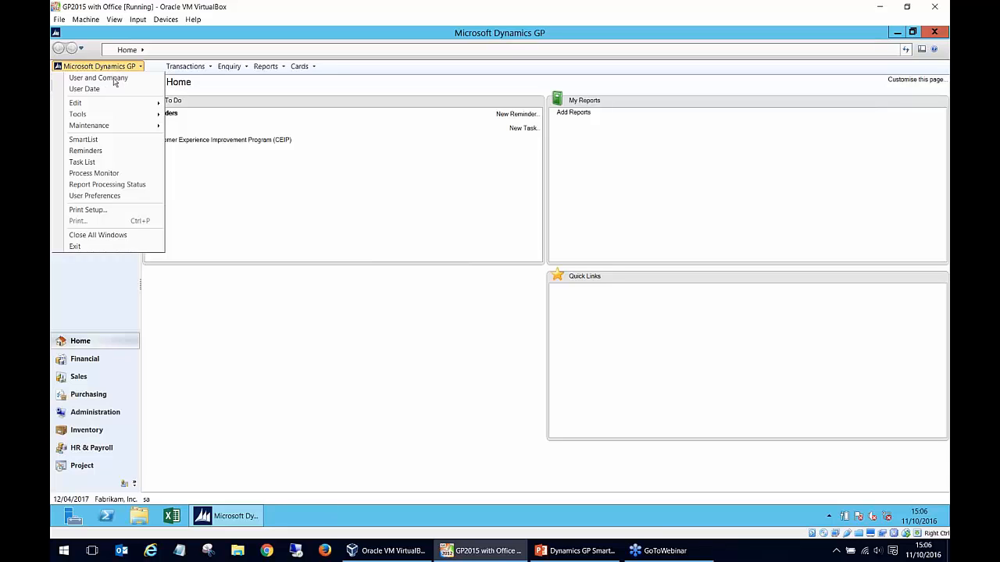
mouse_move(156, 114)
mouse_move(202, 117)
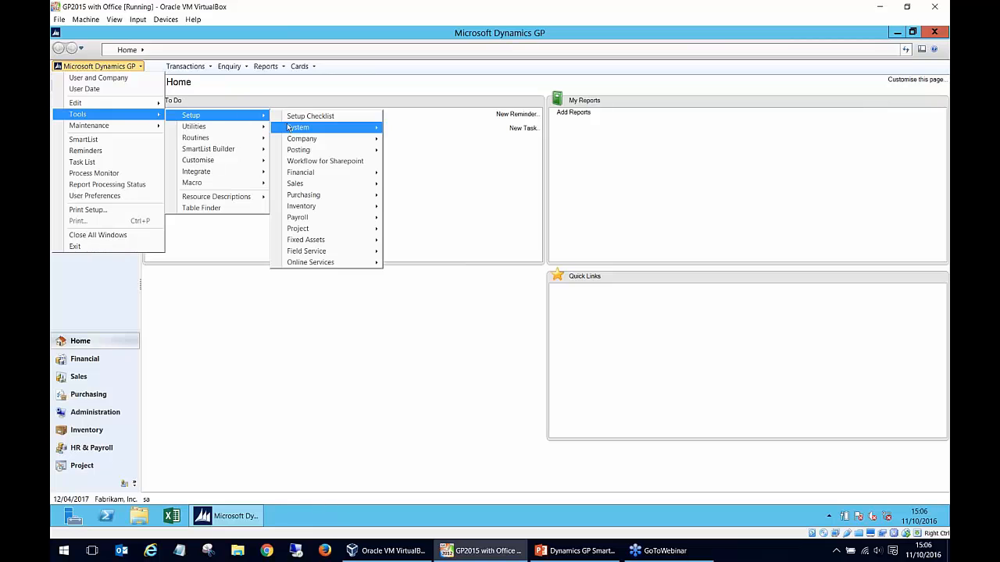
mouse_move(291, 128)
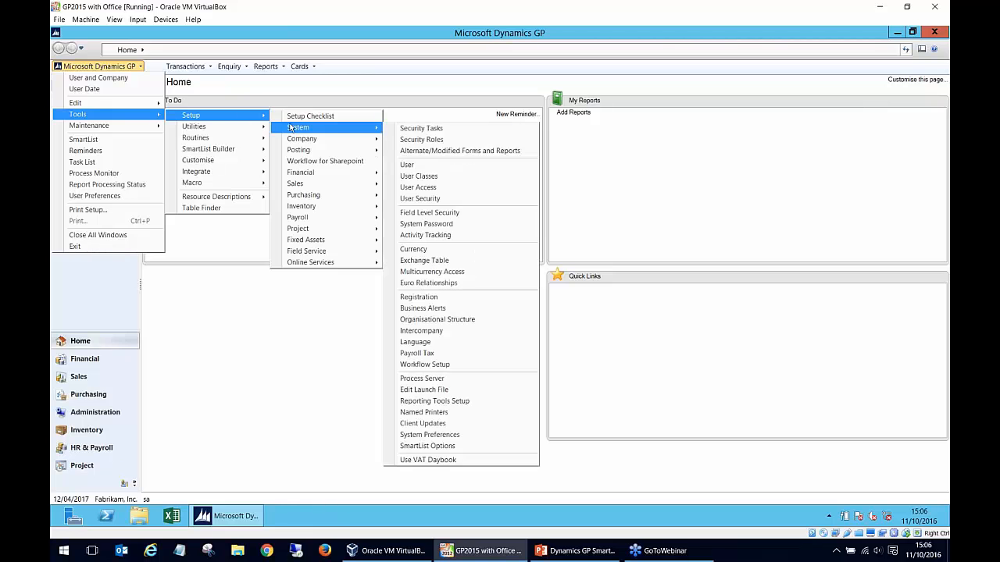
left_click(426, 198)
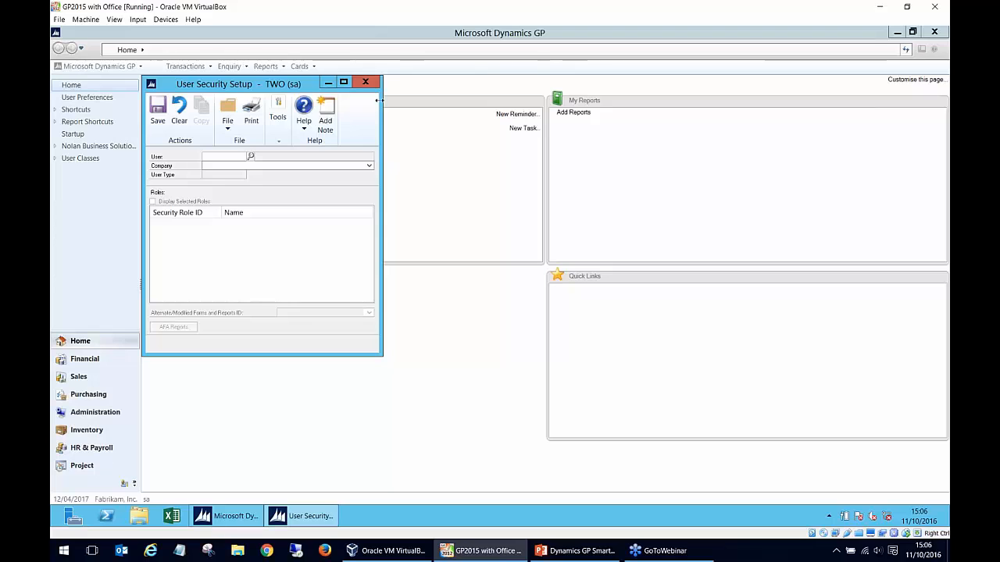
left_click(364, 81)
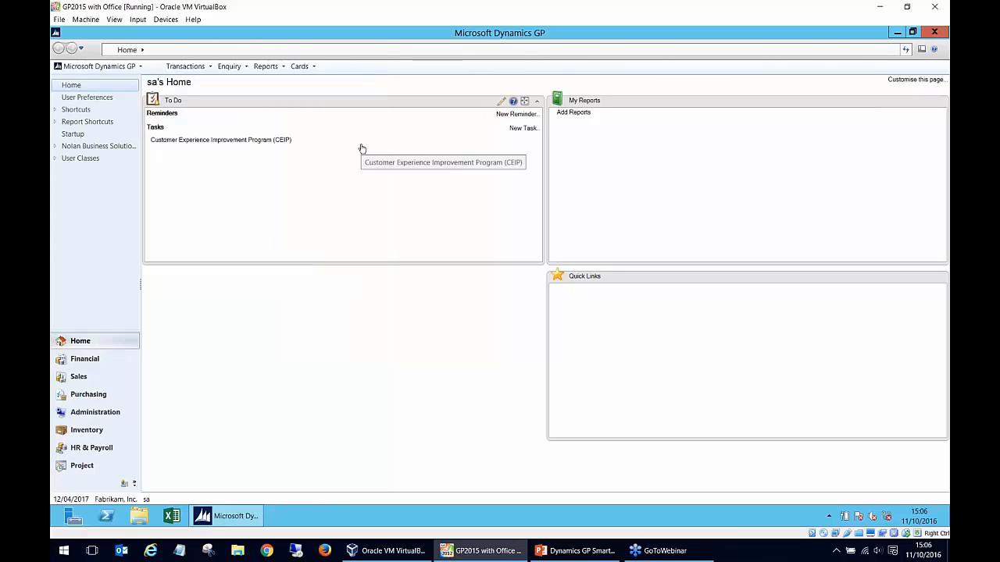
- Open SmartList and display the default Accounts list from the Financial folder, keeping the folder tree shown
left_click(104, 70)
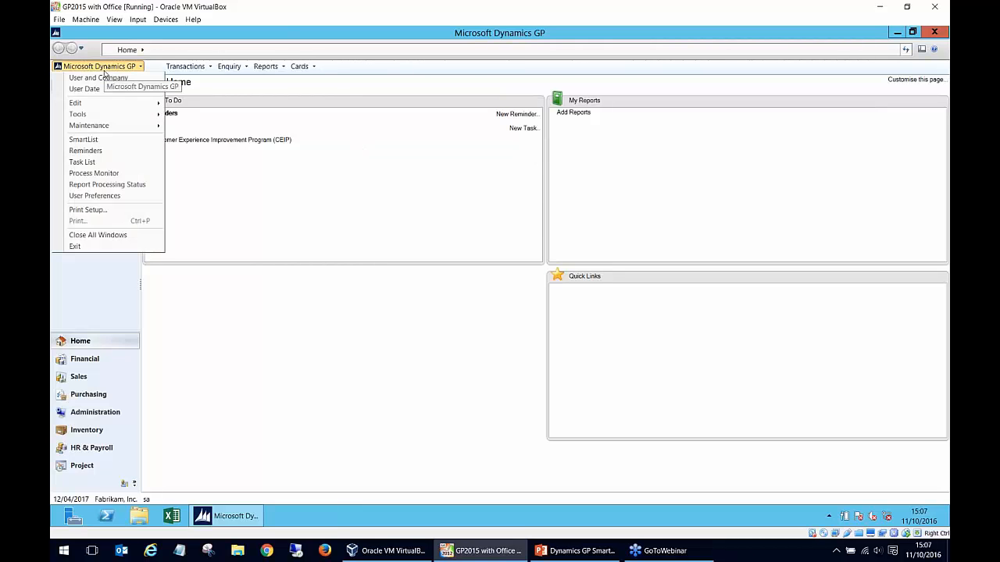
left_click(103, 143)
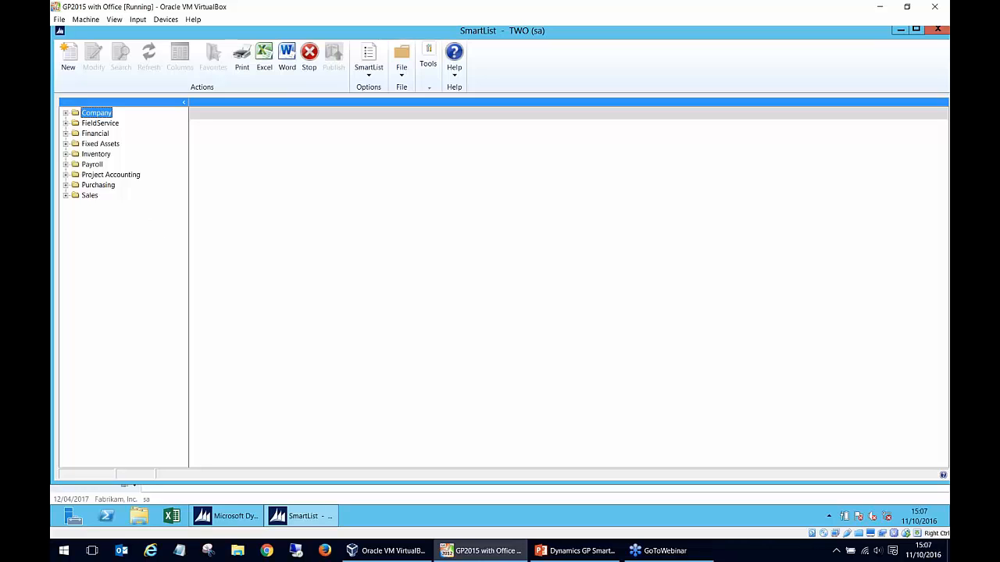
left_click(65, 134)
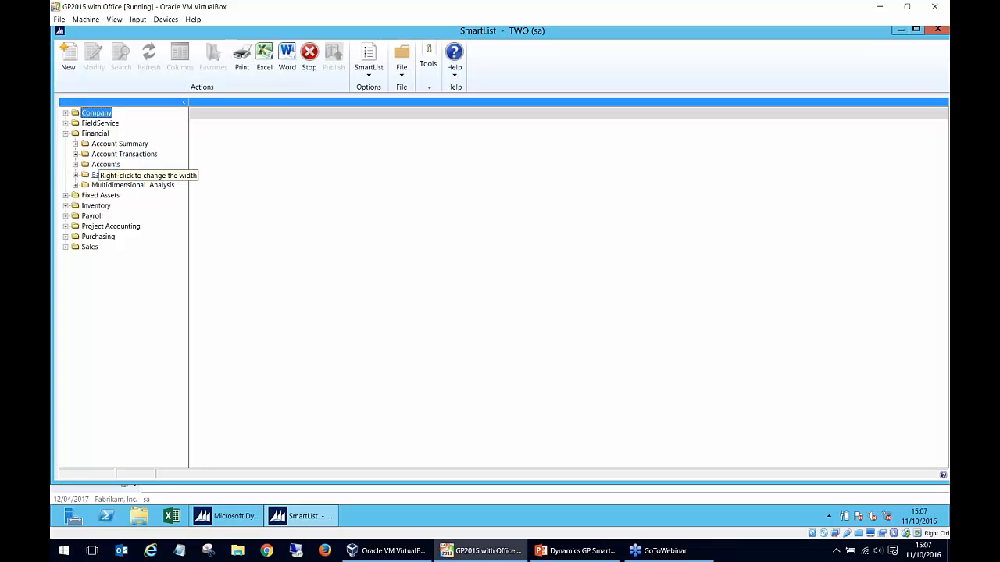
left_click(75, 165)
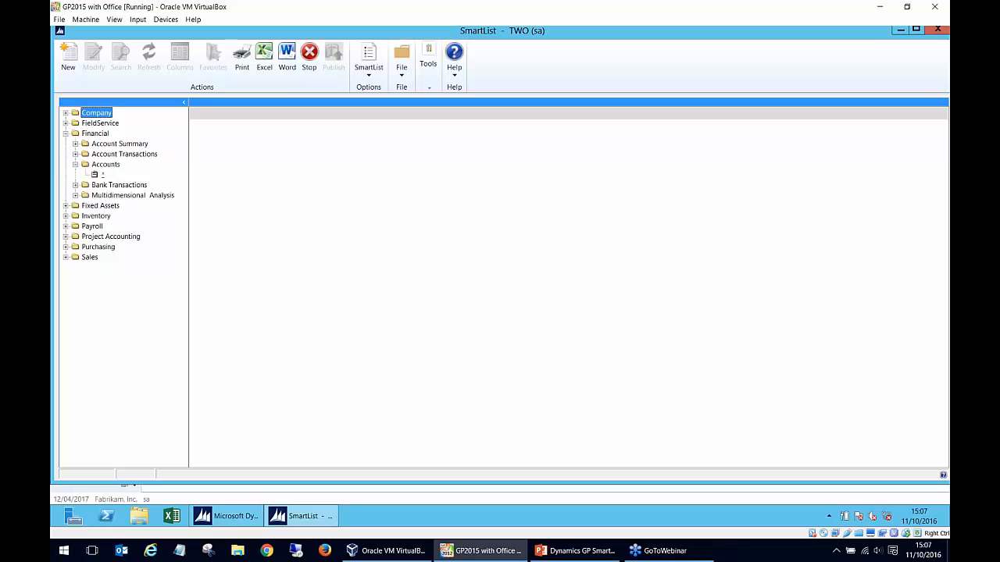
left_click(100, 174)
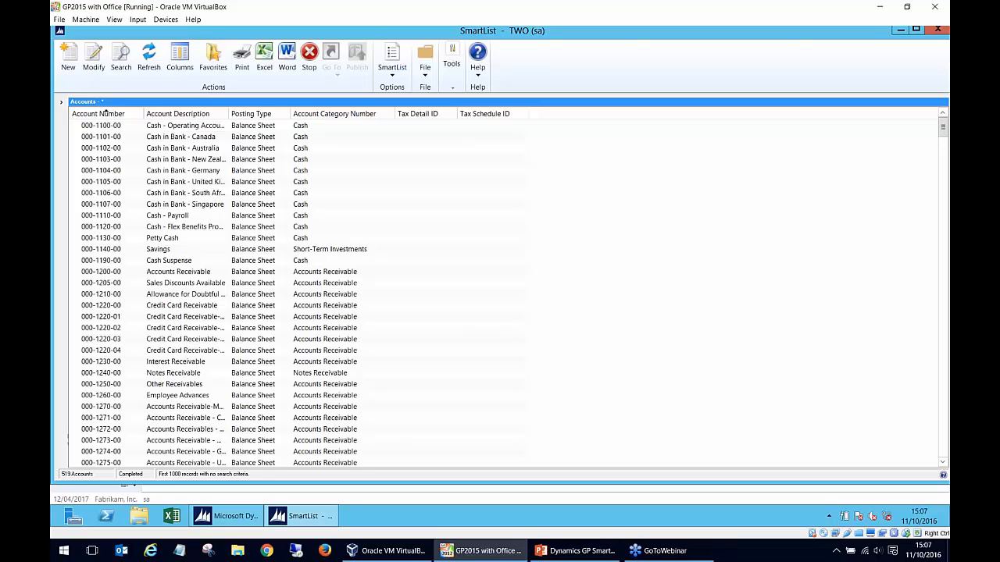
left_click(61, 101)
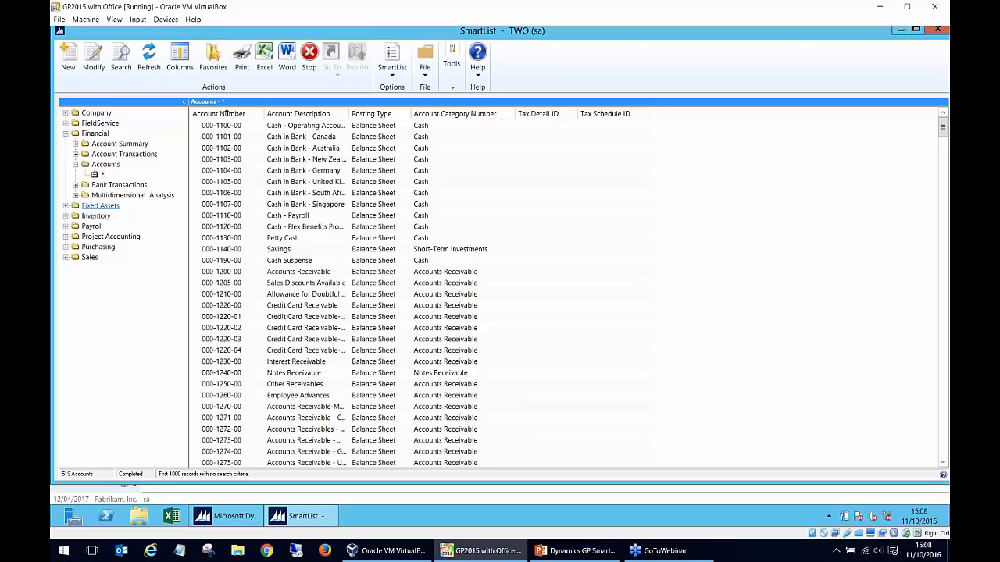
- Display the Payables Transactions list from the Purchasing folder and select the invoice with document number 1002
left_click(67, 246)
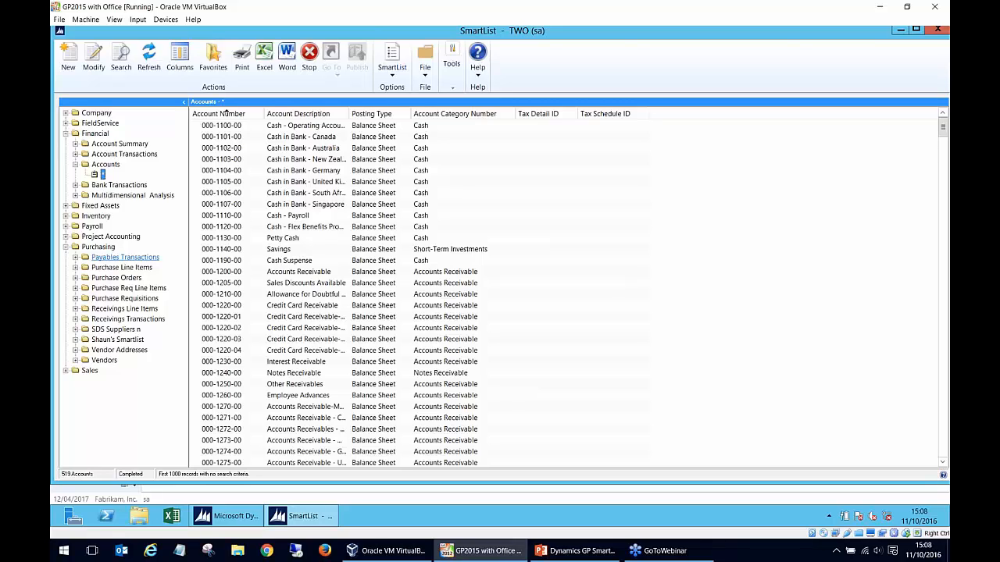
left_click(95, 260)
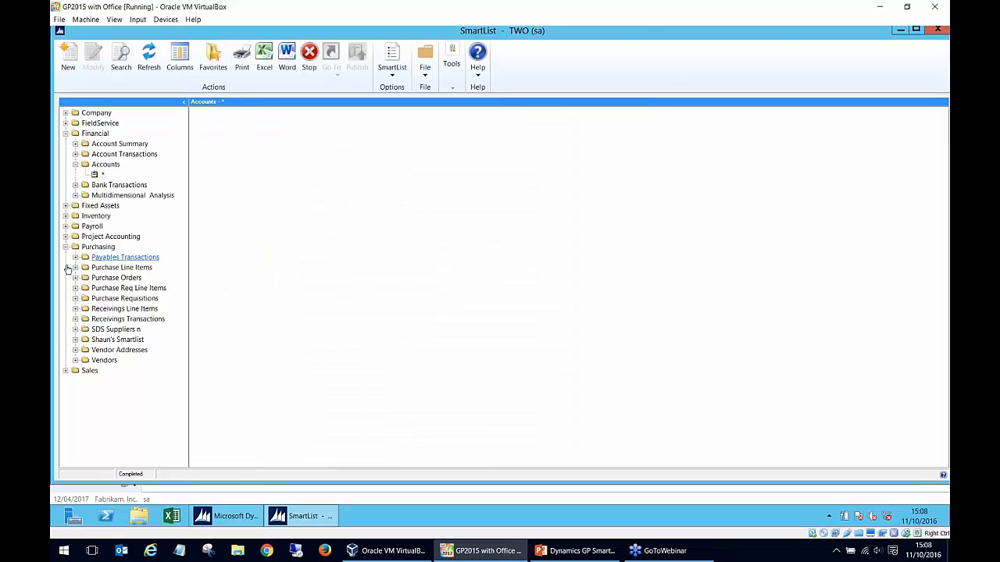
left_click(87, 258)
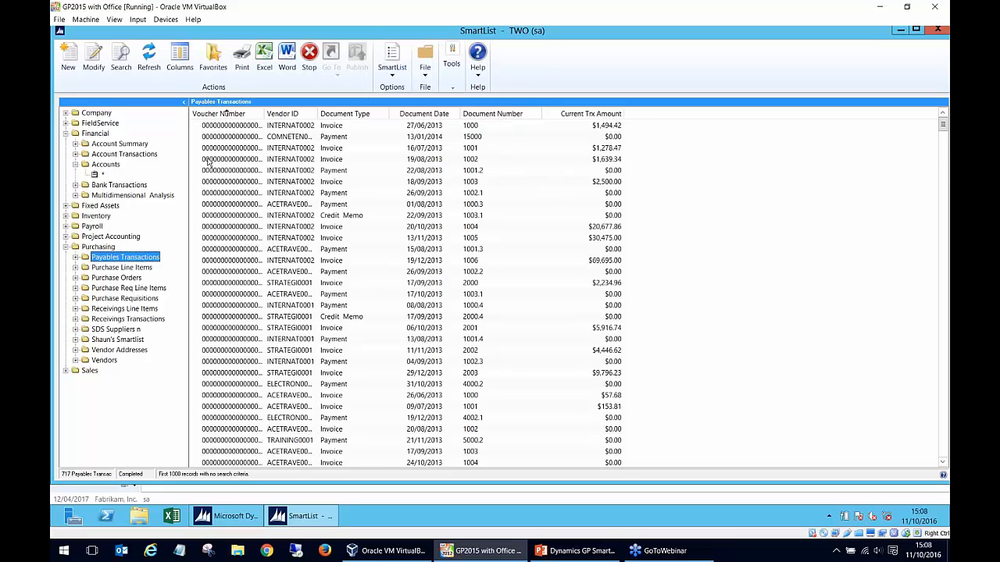
left_click(208, 160)
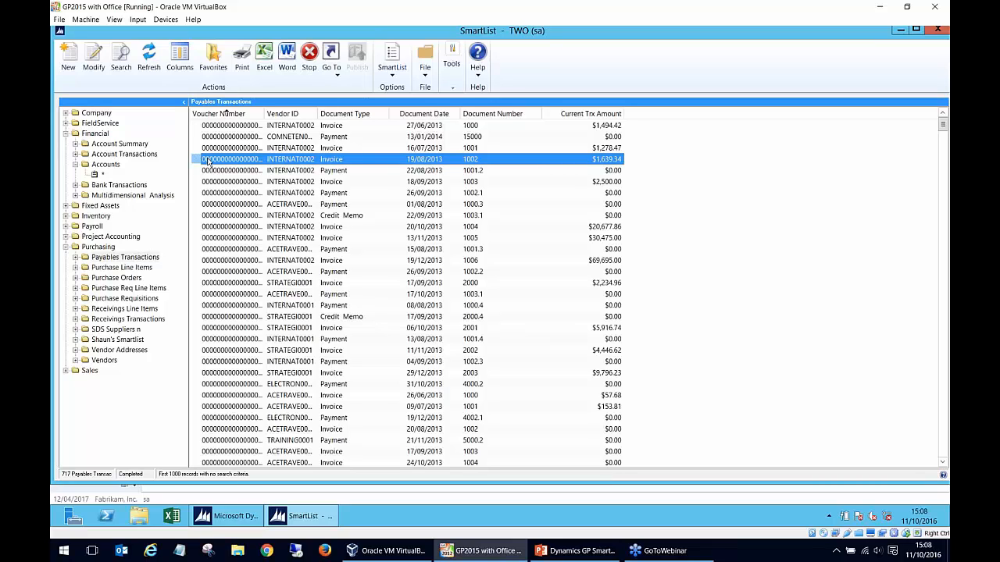
- Examine the searchable columns and the column display settings for Payables Transactions, cancelling out of each dialog
left_click(121, 61)
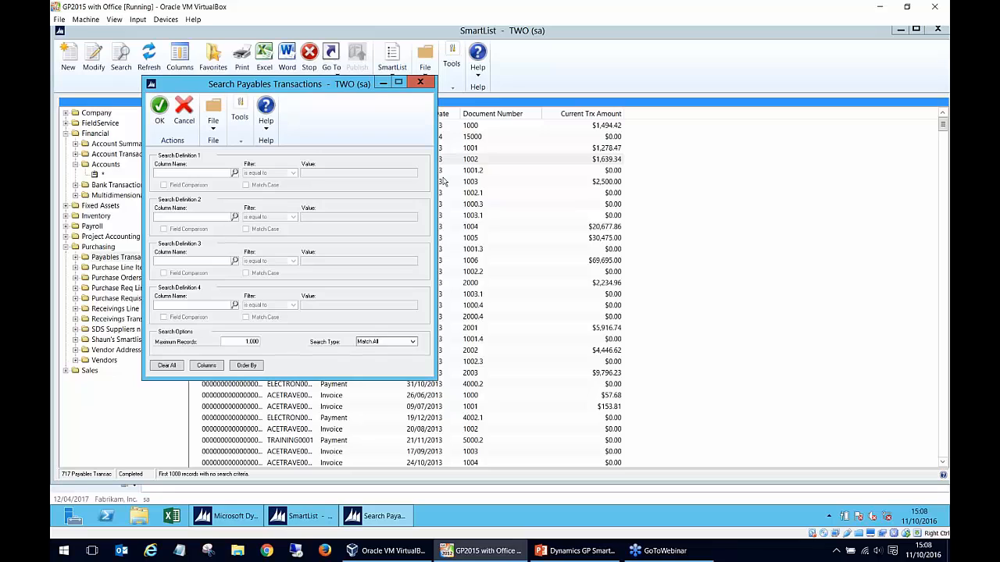
left_click(234, 172)
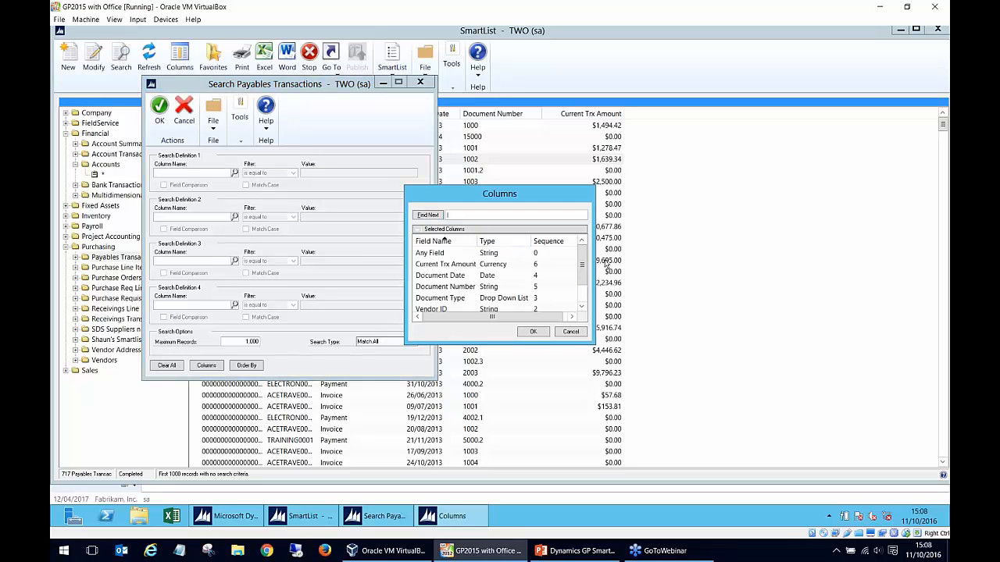
mouse_move(582, 268)
left_mouse_down()
mouse_move(585, 283)
mouse_move(586, 260)
left_mouse_up()
left_click(571, 331)
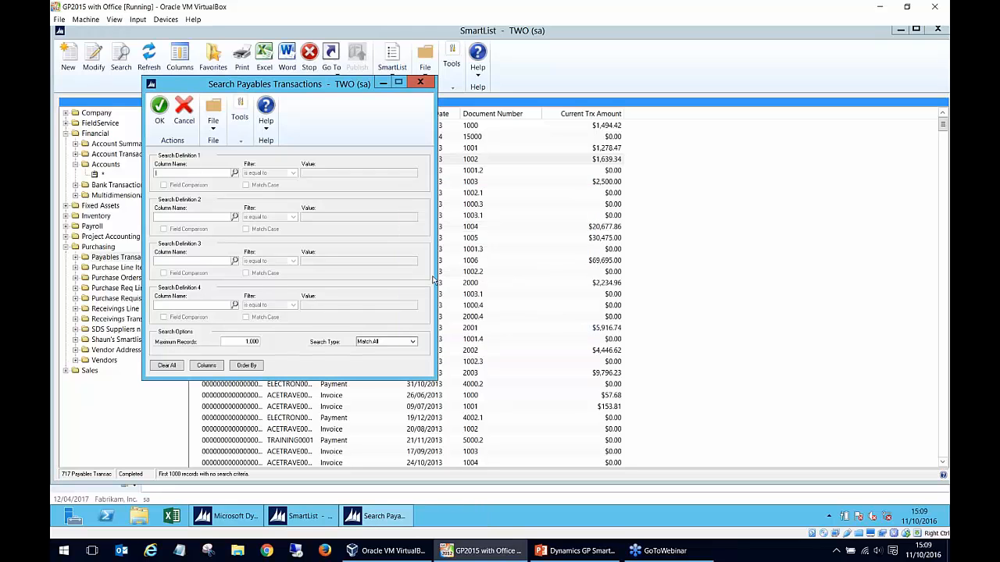
left_click(420, 82)
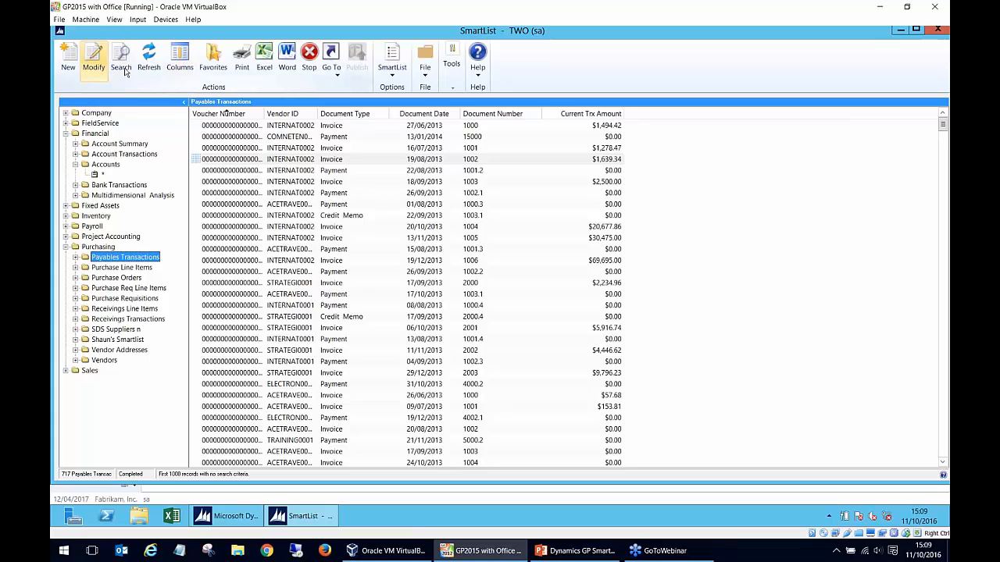
left_click(180, 62)
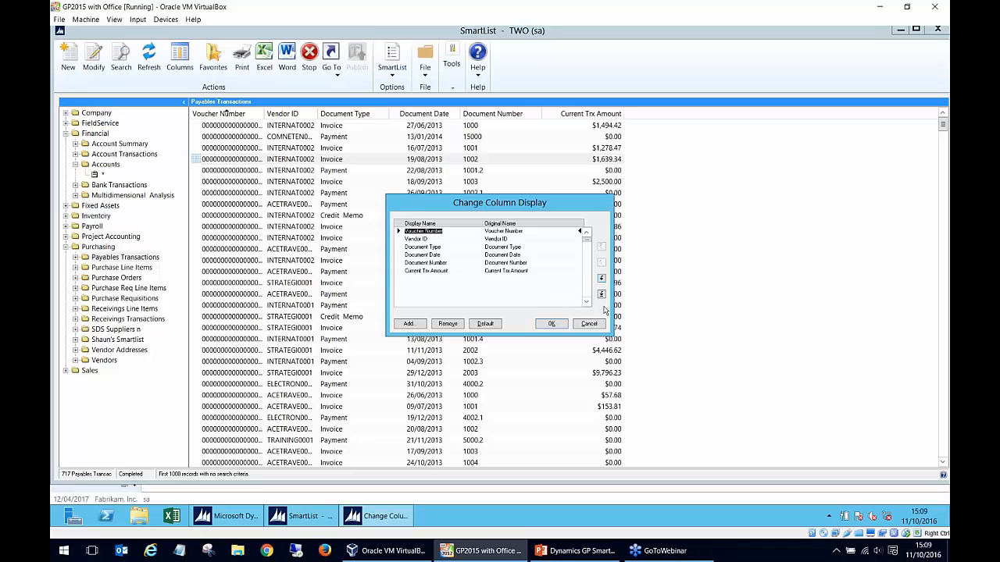
left_click(600, 323)
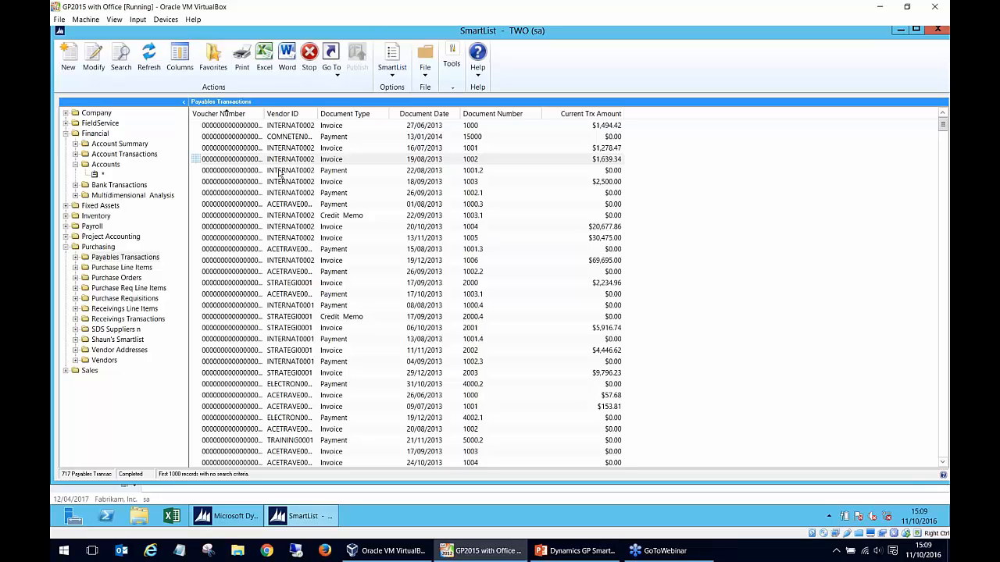
- Search Payables Transactions for records whose Vendor ID contains A, and select the payment with document number 1001.3 in the list
left_click(121, 67)
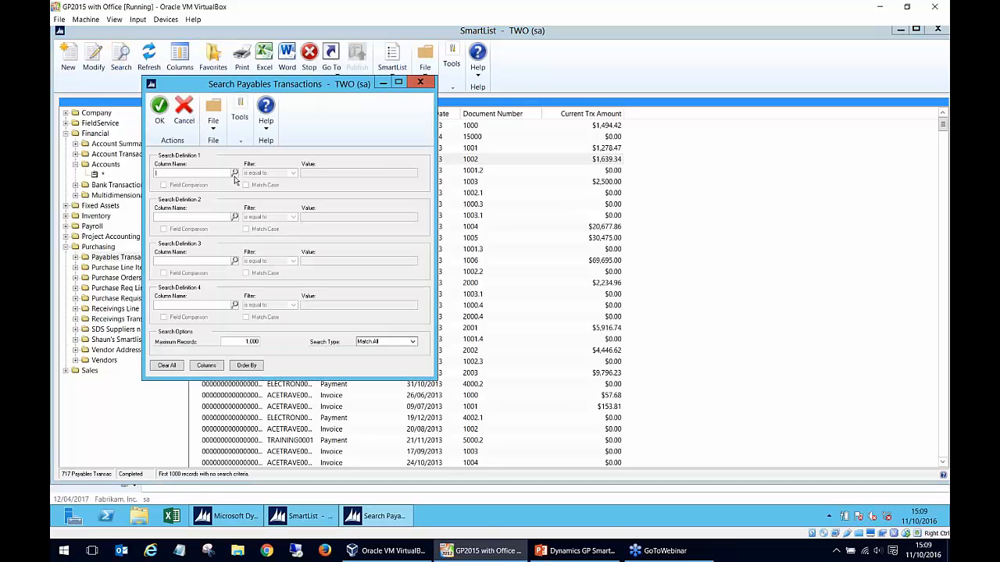
left_click(234, 174)
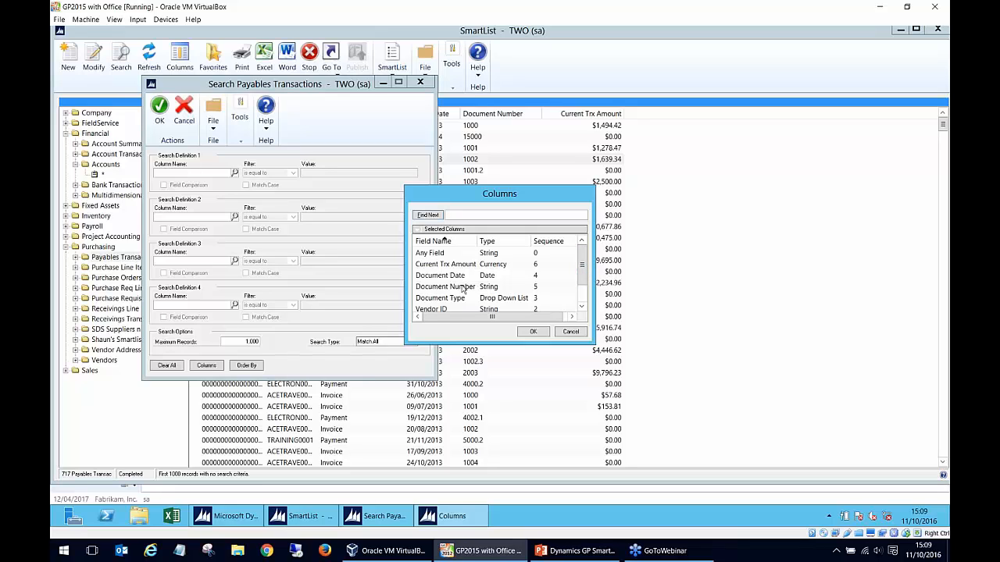
double_click(446, 309)
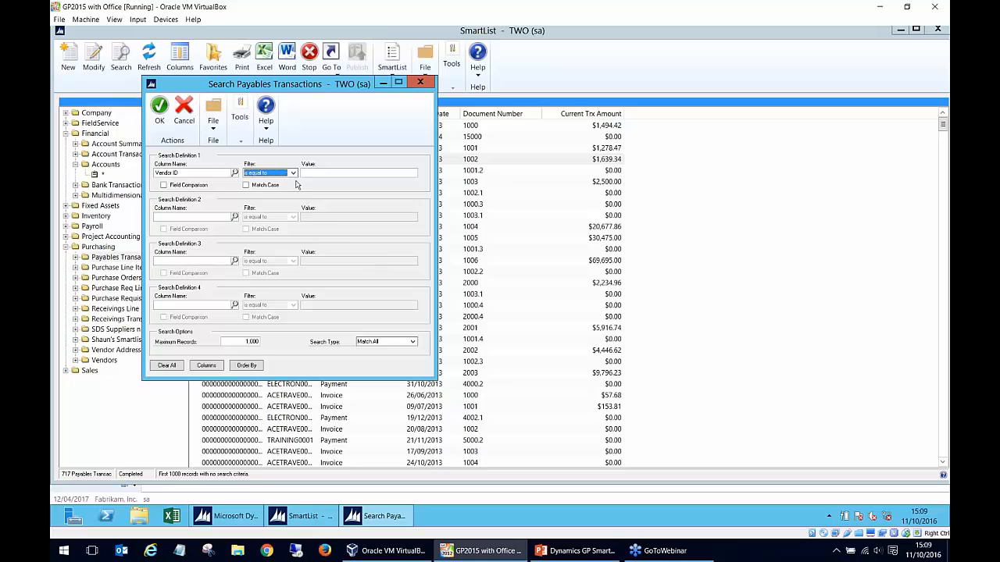
left_click(294, 175)
left_click(296, 186)
left_click(316, 175)
type("A")
left_click(158, 129)
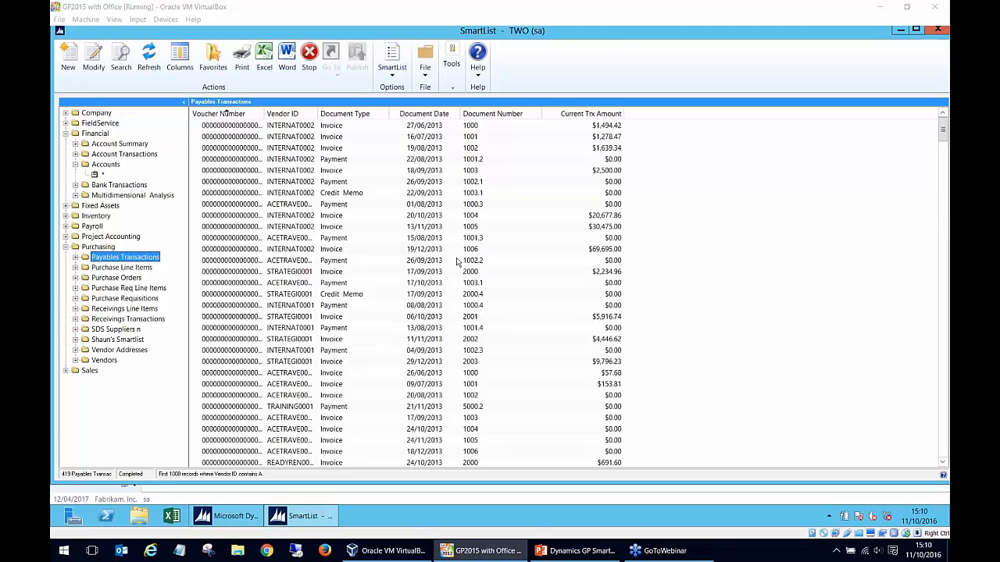
left_click(300, 252)
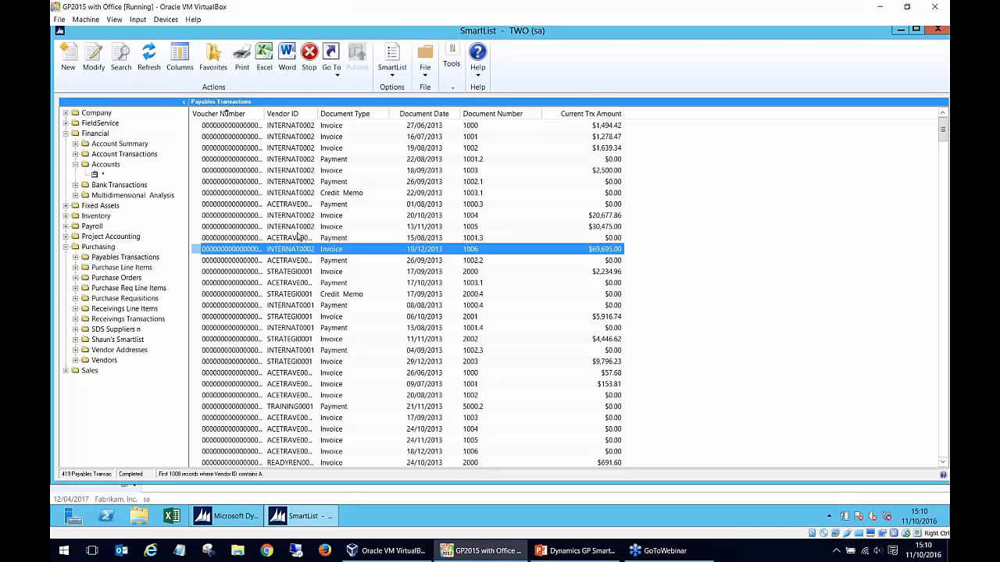
left_click(299, 237)
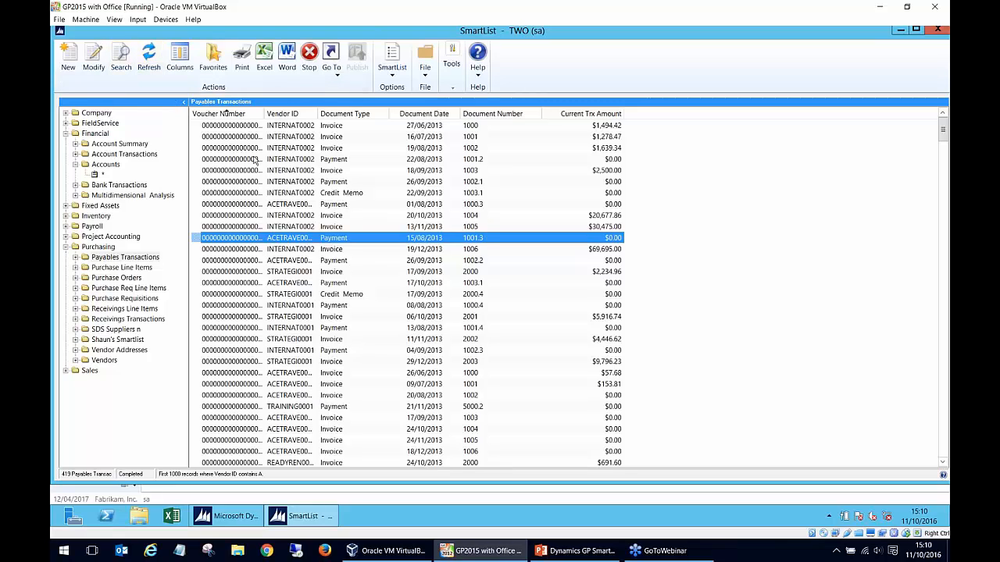
- Export the Payables Transactions results to Excel, dismiss the Office activation notice, and return to SmartList
left_click(264, 57)
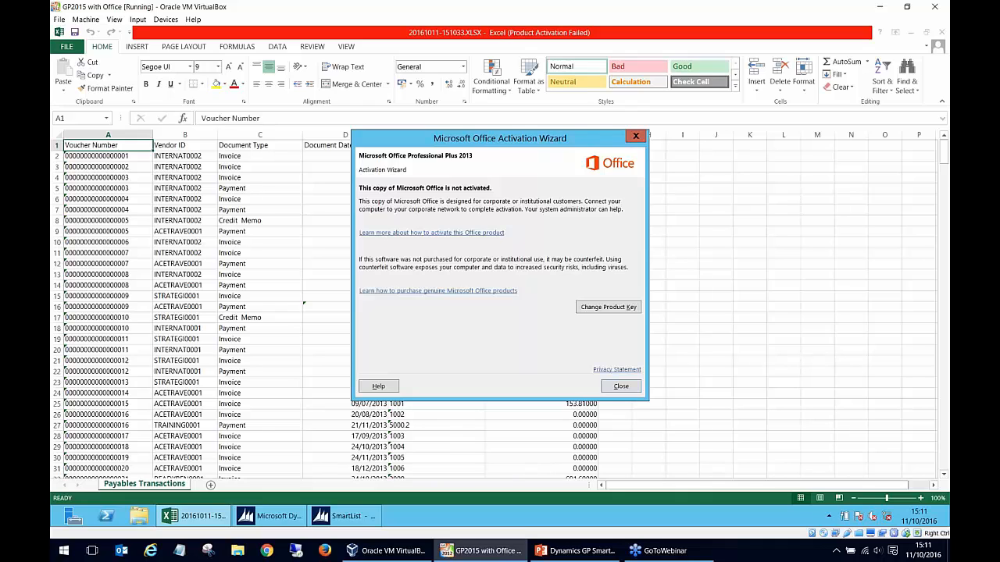
left_click(621, 385)
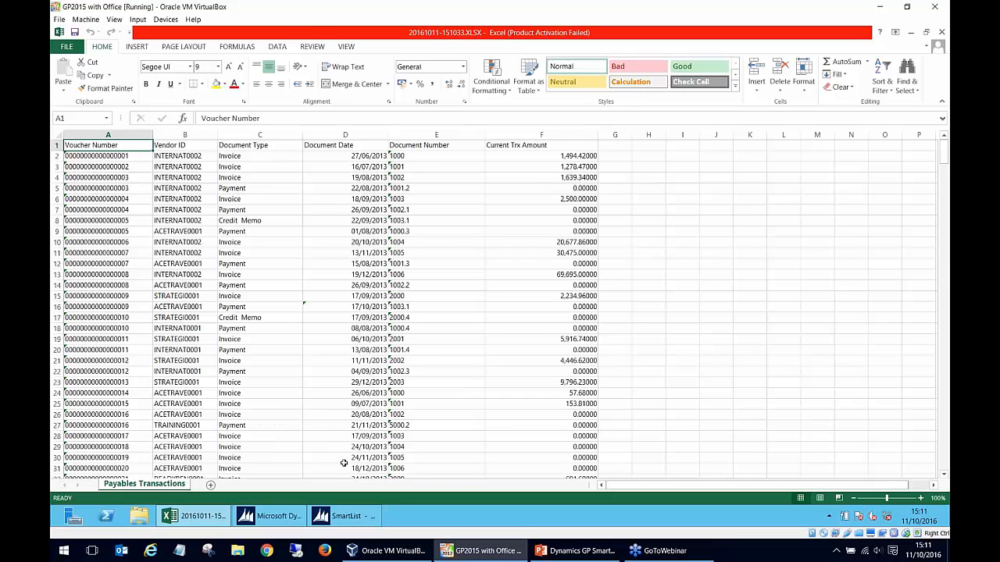
left_click(347, 516)
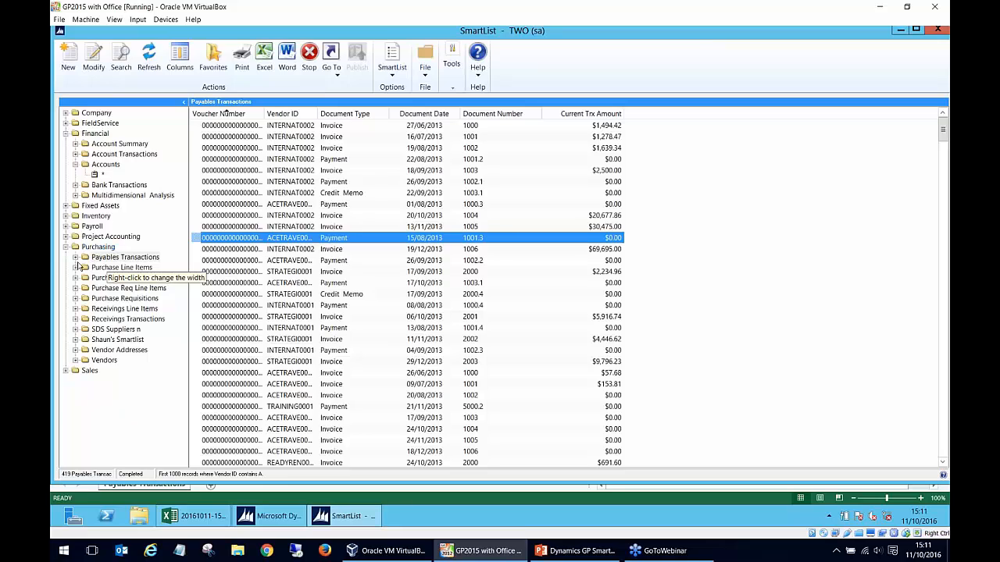
- Display the default Vendors list from the Purchasing folder, show the folder tree again, and select the Allenson vendor
left_click(75, 360)
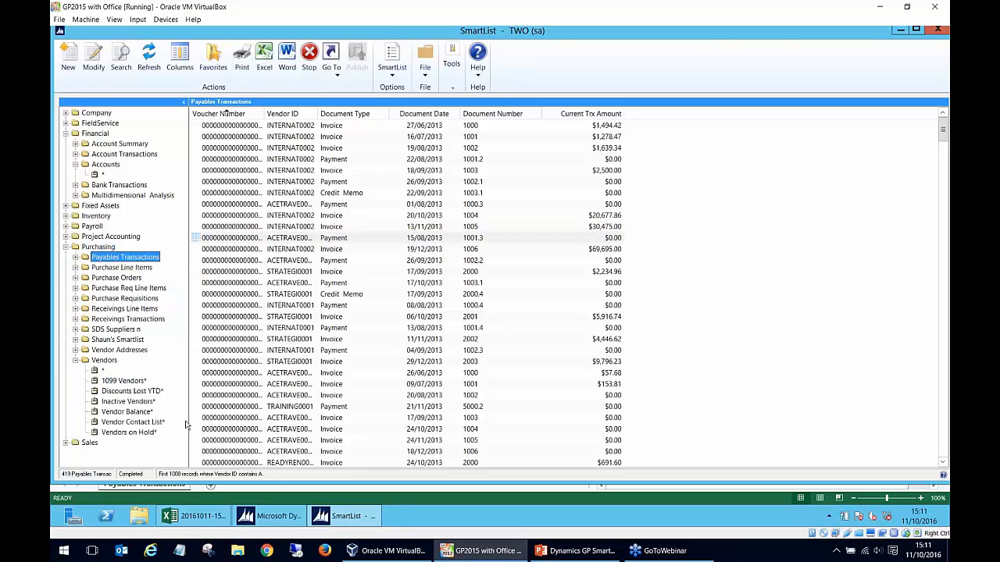
left_click(104, 371)
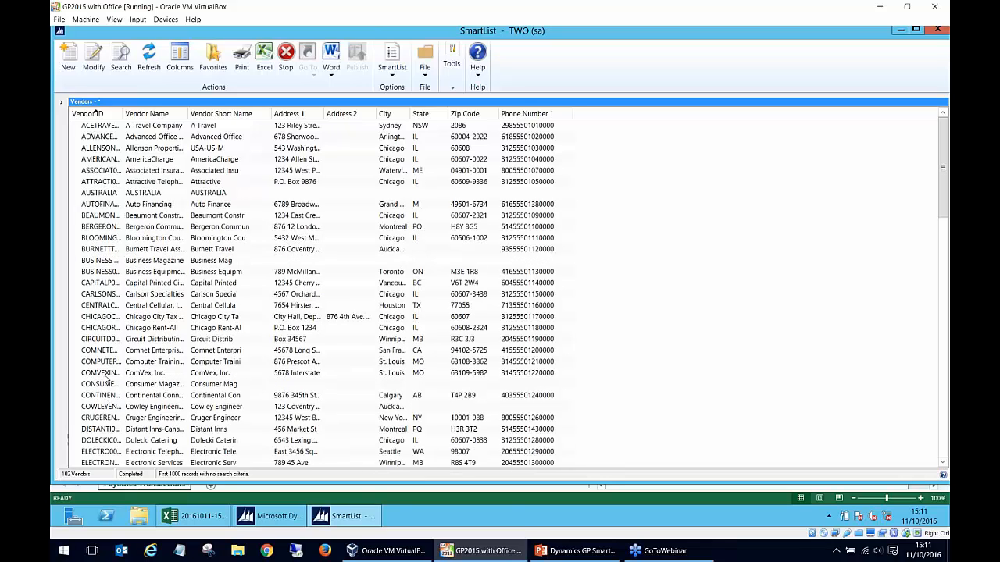
left_click(61, 102)
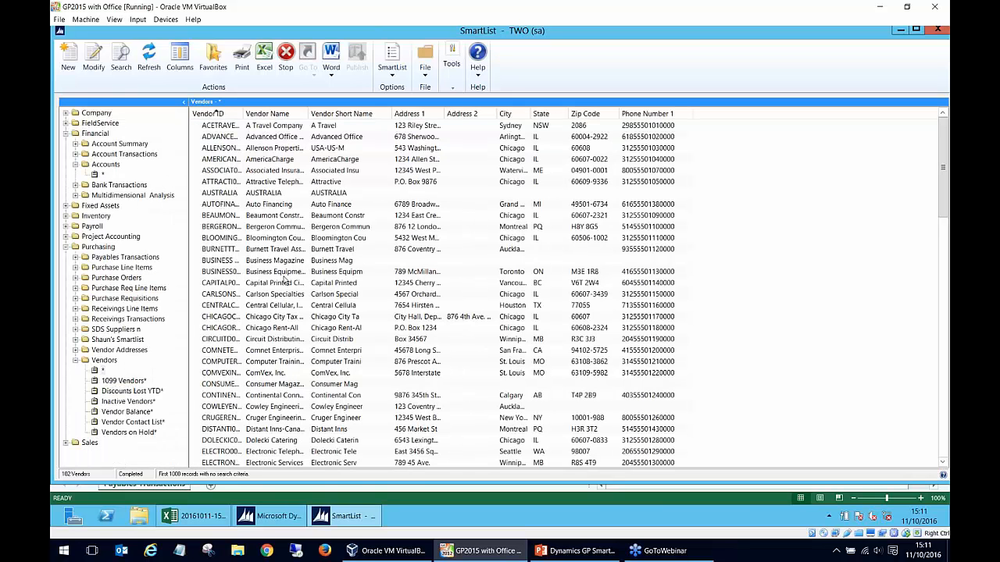
left_click(228, 148)
left_click(229, 149)
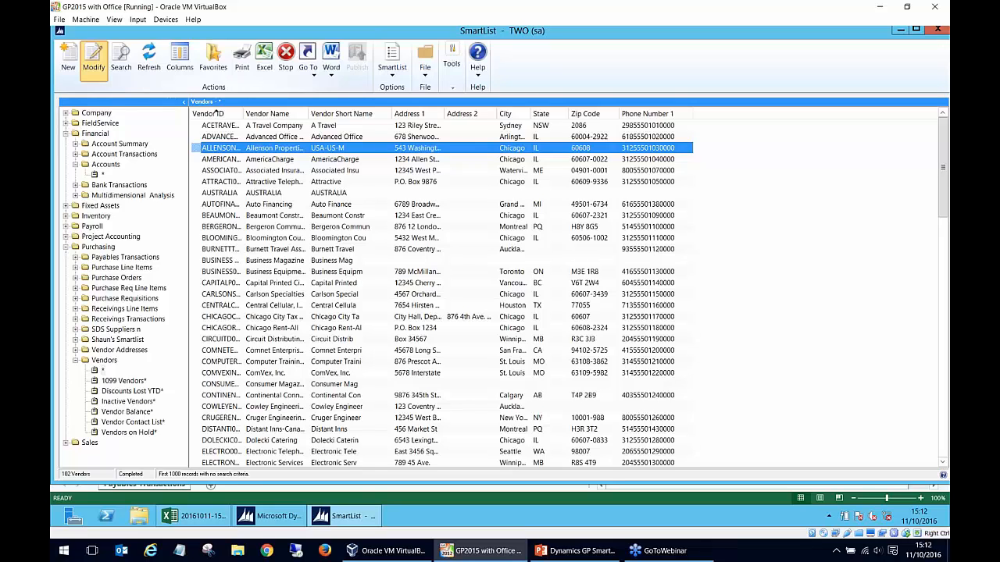
- Open the Vendors list for modification in SmartList Builder and make Address 3 a default column
left_click(93, 56)
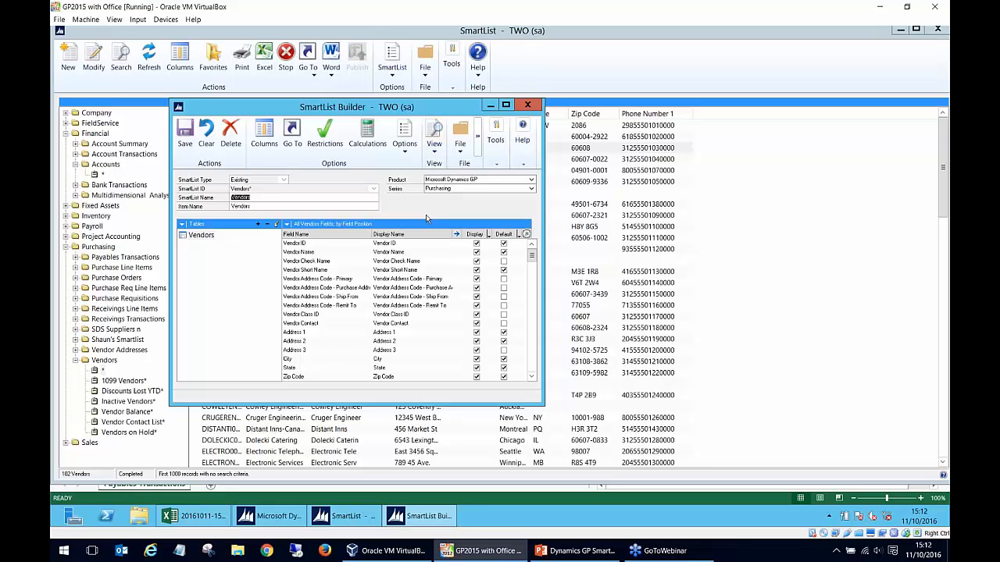
mouse_move(531, 279)
left_mouse_down()
mouse_move(531, 365)
mouse_move(536, 277)
left_mouse_up()
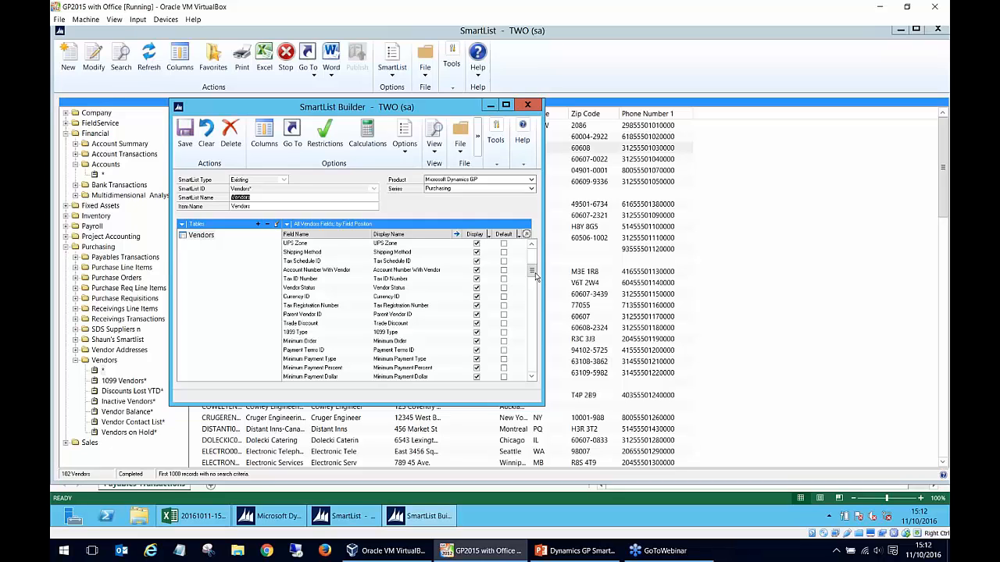
left_click_drag(531, 270, 532, 252)
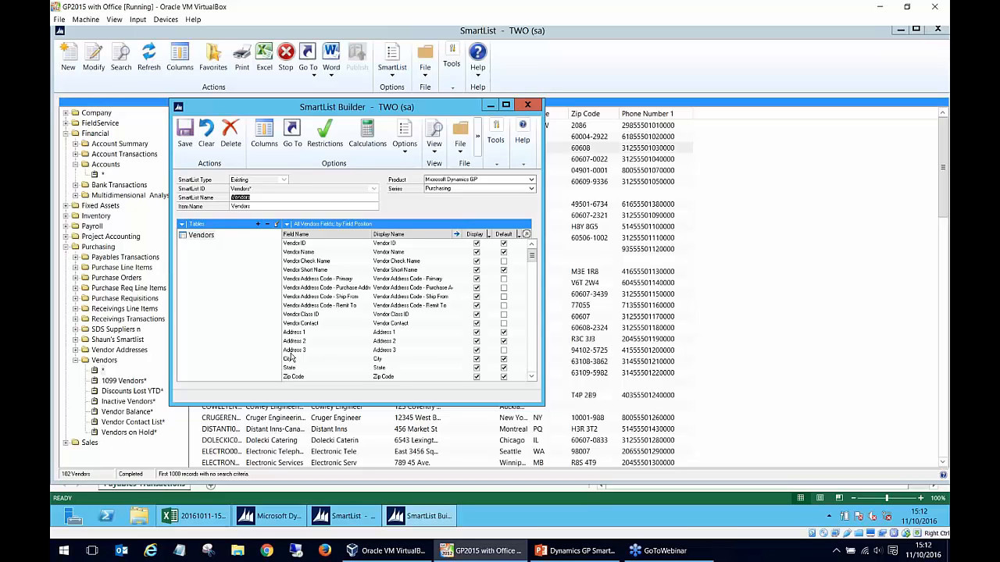
left_click(502, 350)
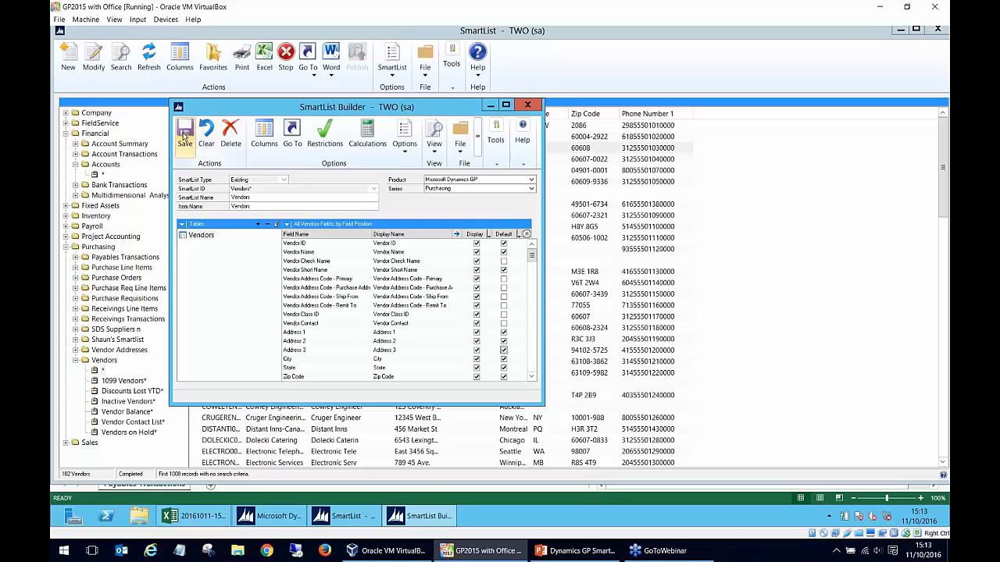
- Set the SmartList name to Vendors - SDS, keeping the item name Vendors, and save the SmartList
double_click(262, 208)
left_click(262, 207)
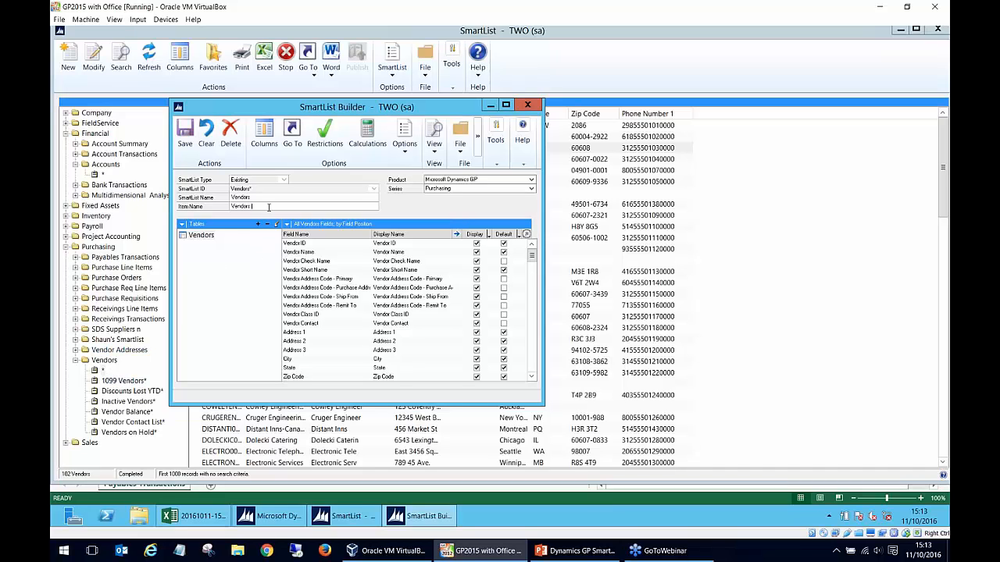
double_click(277, 199)
left_click(277, 199)
type("- SDS")
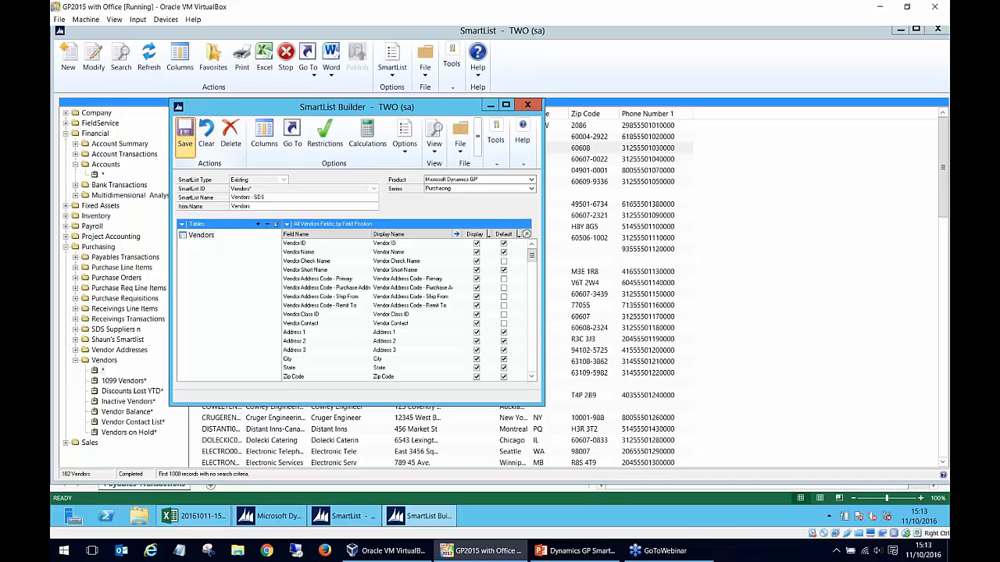
left_click(185, 135)
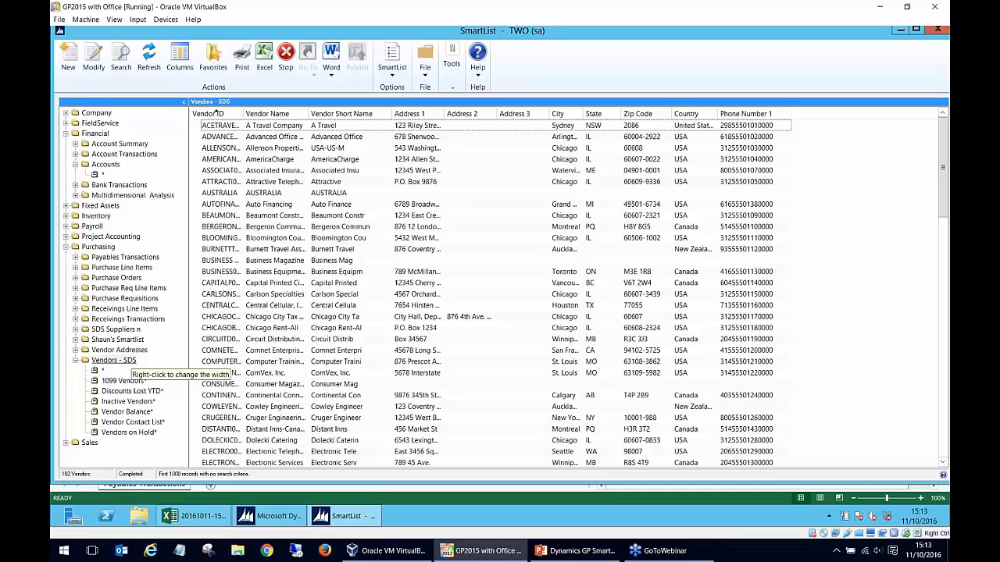
- Reopen Vendors - SDS in SmartList Builder, make the Credit Limit field a default column, and save the SmartList
right_click(132, 360)
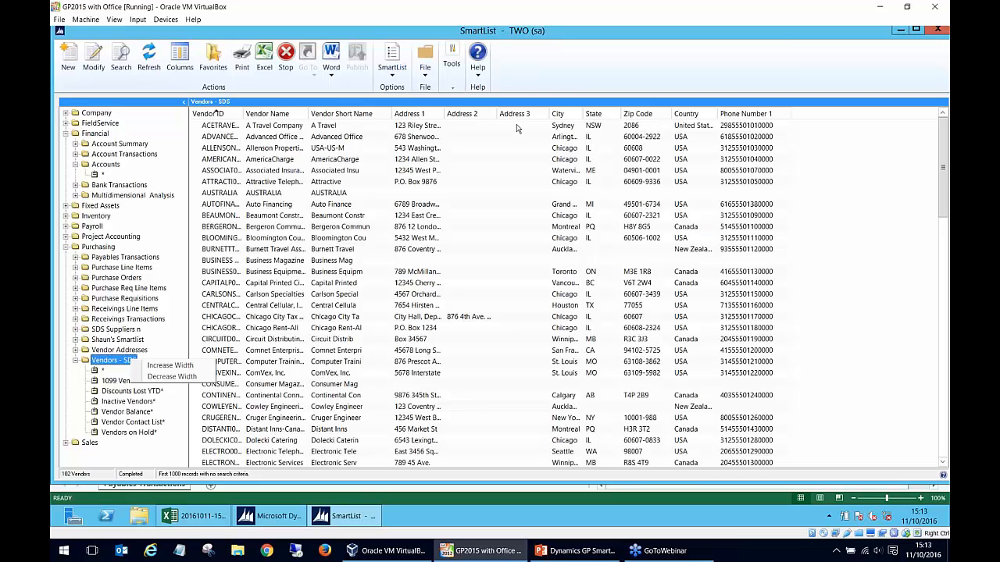
left_click_drag(942, 209, 947, 141)
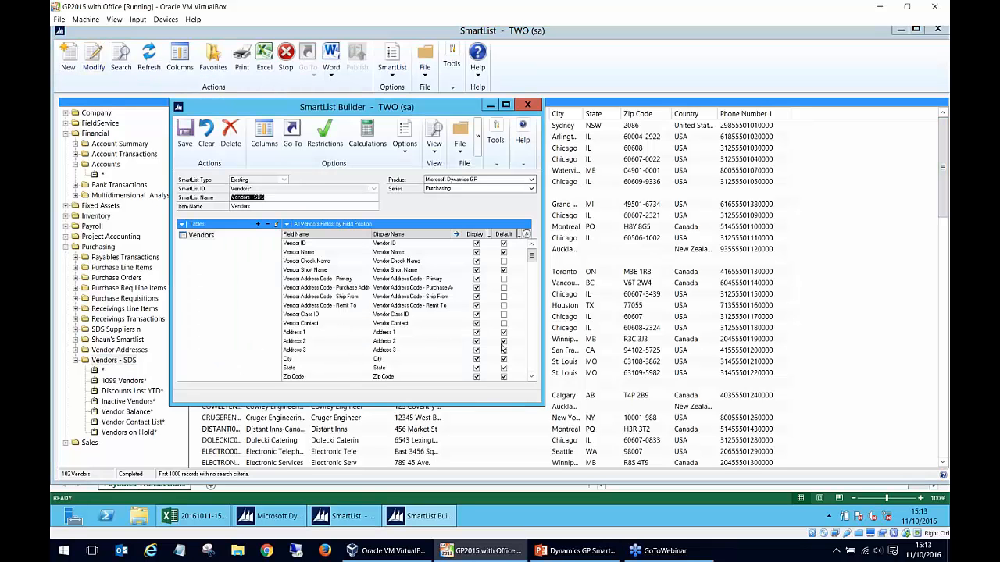
left_click(531, 377)
left_click(531, 377)
left_click(531, 377)
left_click(531, 377)
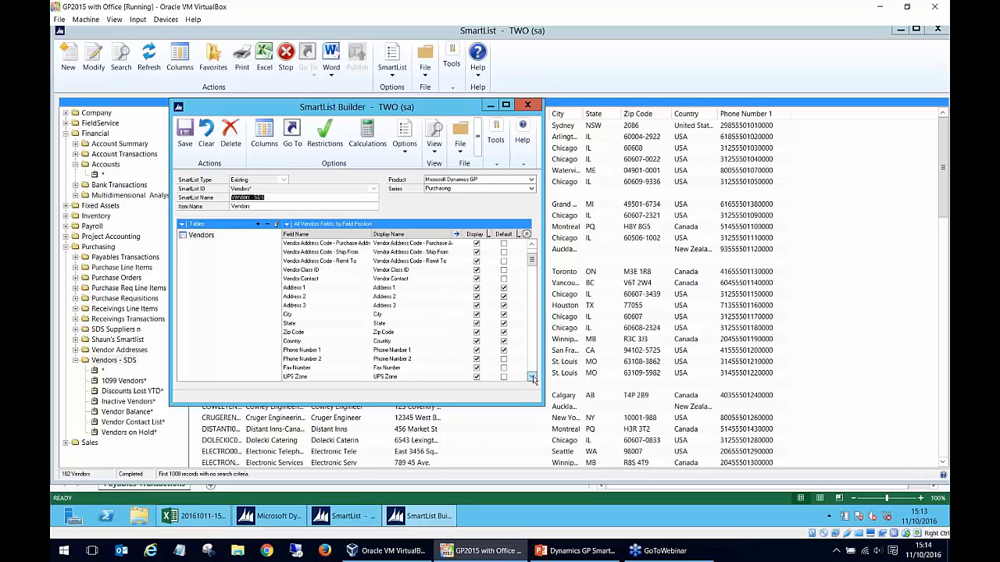
left_click(532, 377)
left_click(531, 377)
left_click(531, 378)
left_click(531, 377)
left_click(531, 377)
left_click(531, 377)
left_click(532, 377)
left_click(532, 378)
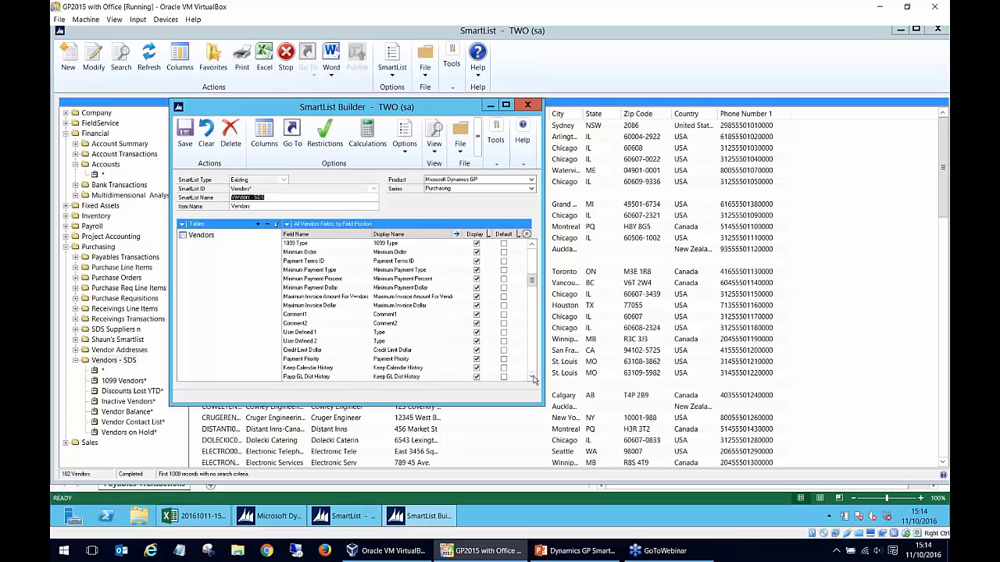
left_click_drag(531, 280, 536, 262)
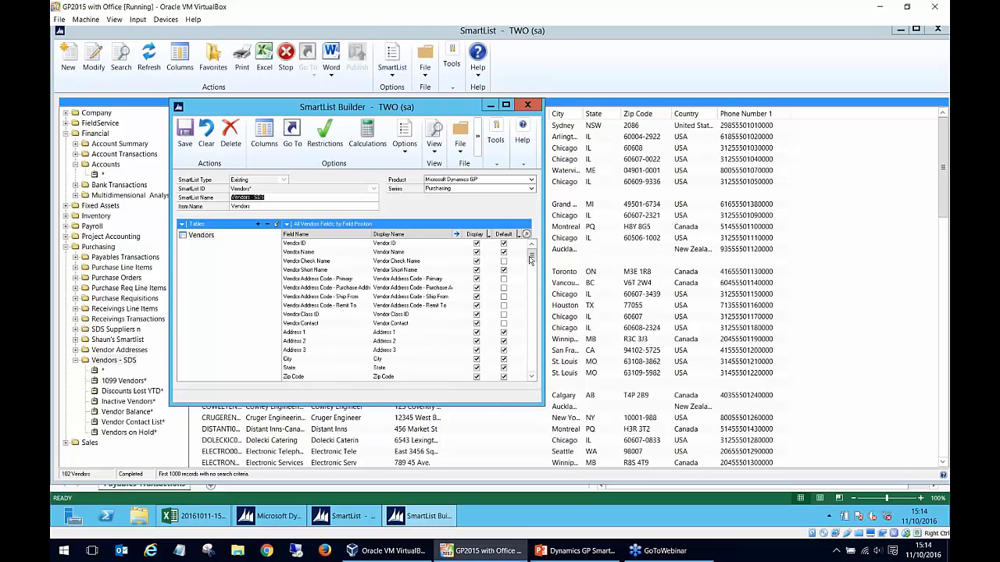
scroll(532, 274, "down", 7)
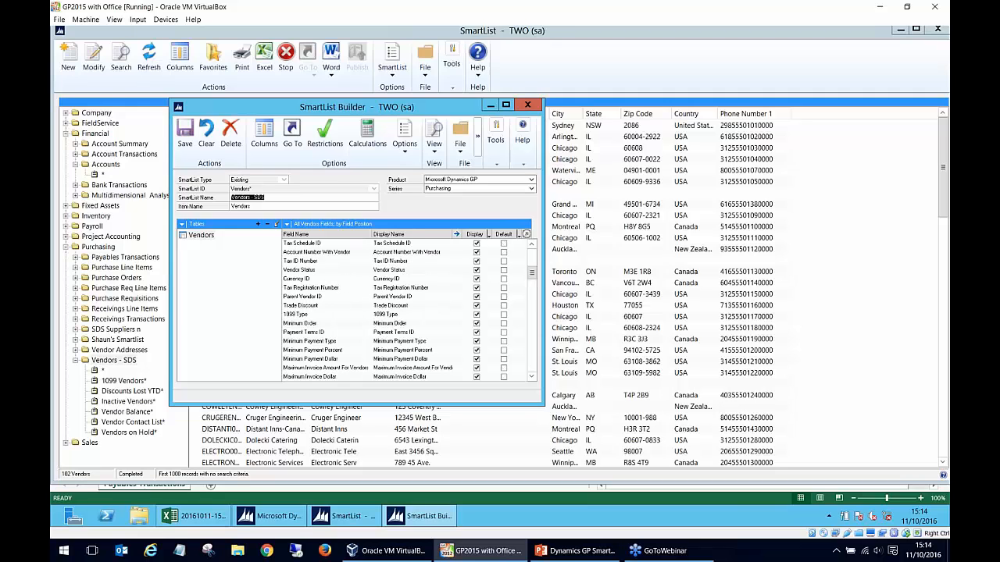
left_click(532, 377)
left_click(532, 377)
left_click(532, 377)
left_click(532, 378)
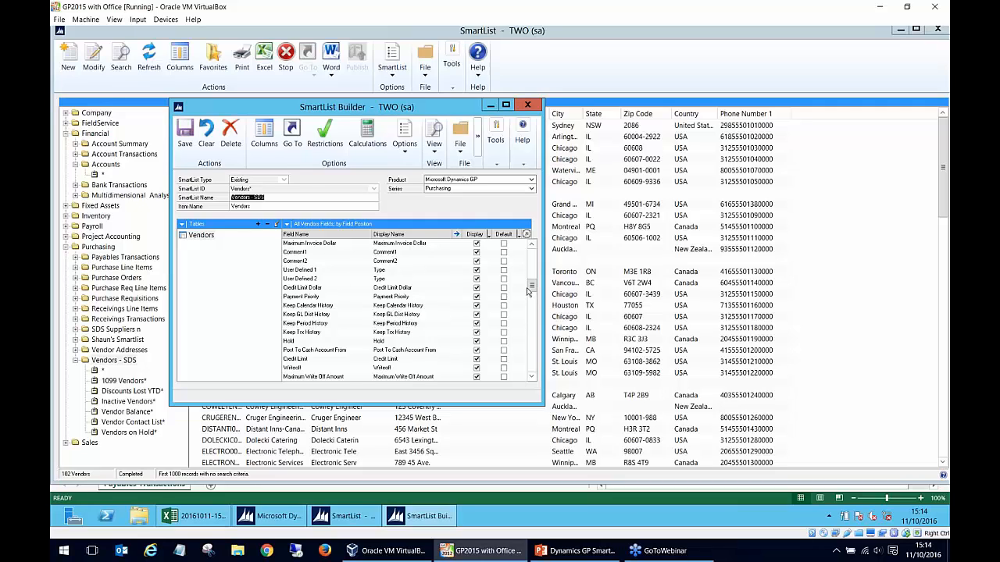
left_click(504, 360)
left_click(185, 133)
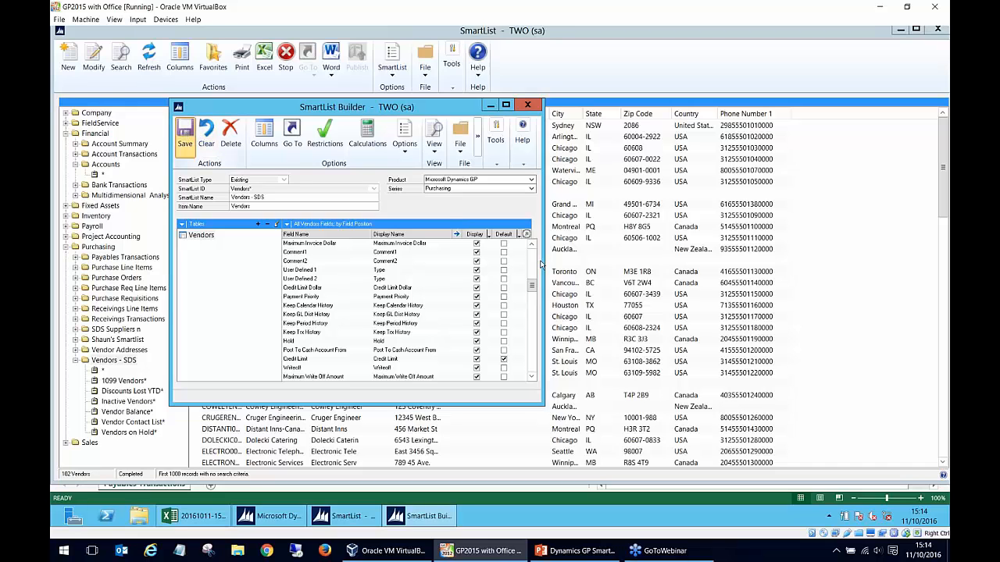
left_click(186, 139)
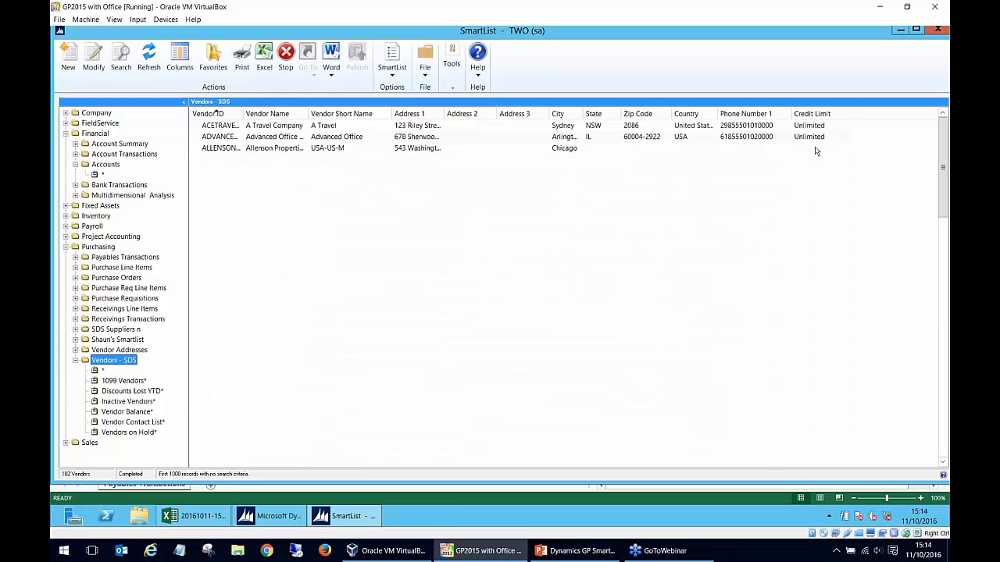
- Review the Credit Limit column through to the end of the vendor list and select the Strategic Communications vendor
left_click(818, 306)
scroll(820, 369, "down", 4)
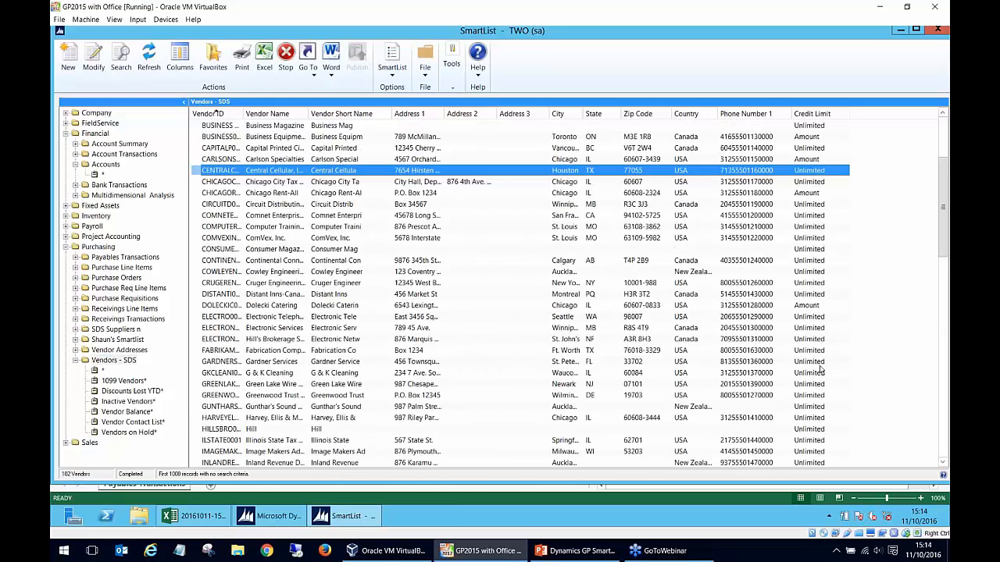
scroll(820, 369, "down", 5)
scroll(820, 370, "down", 10)
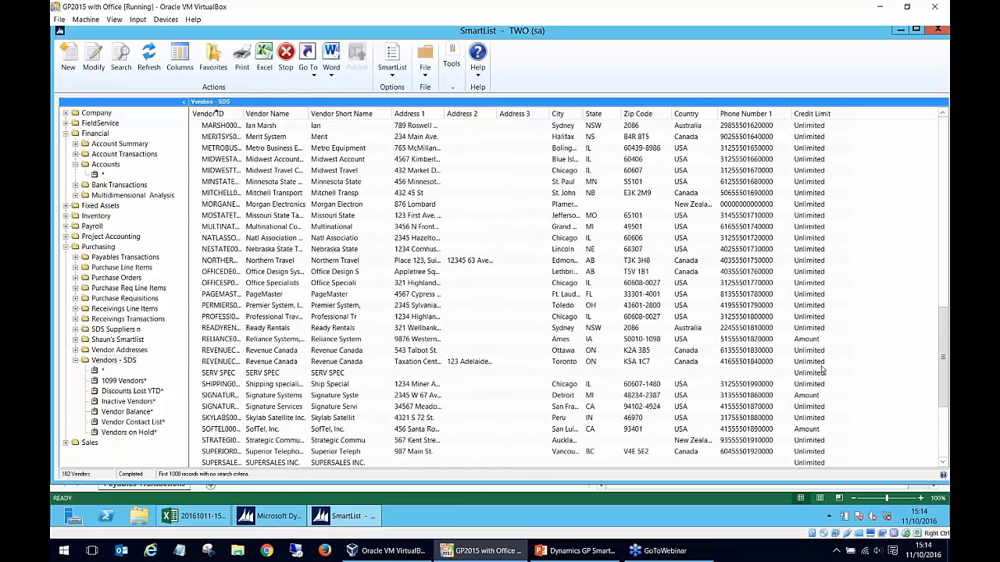
scroll(822, 369, "down", 5)
left_click(401, 271)
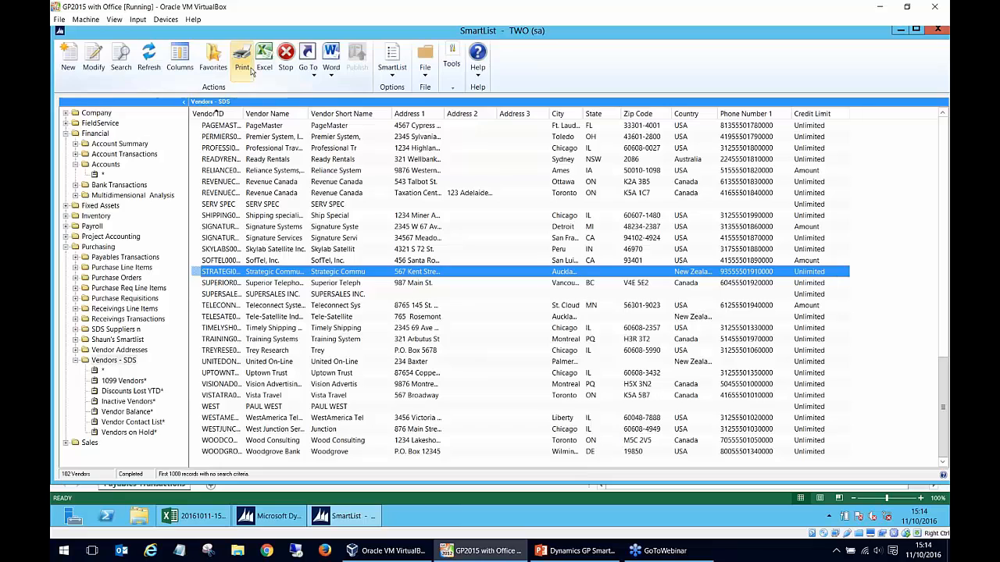
- Open the column display settings for Vendors - SDS, move Vendor Short Name up one position, and move it back down
left_click(186, 69)
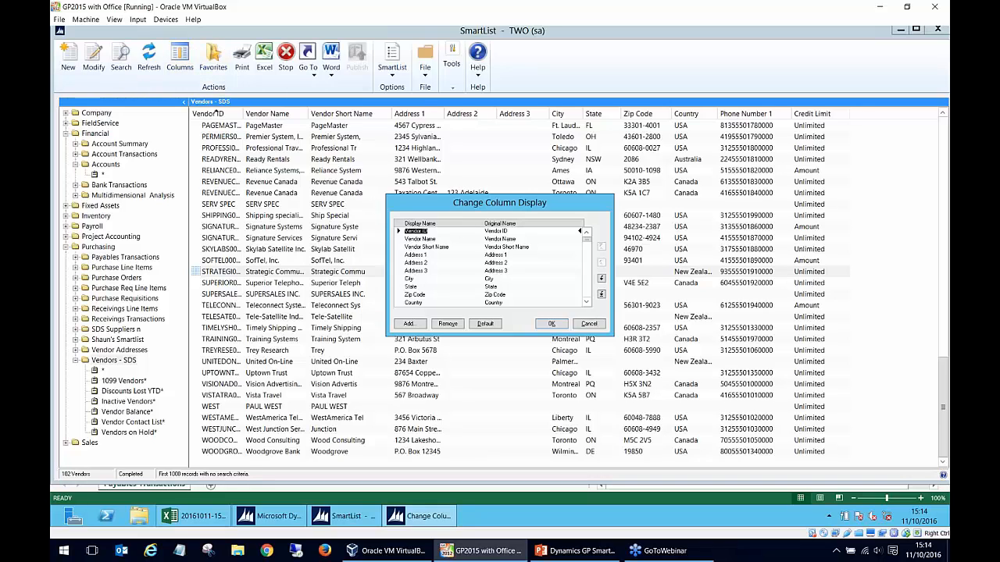
left_click(437, 254)
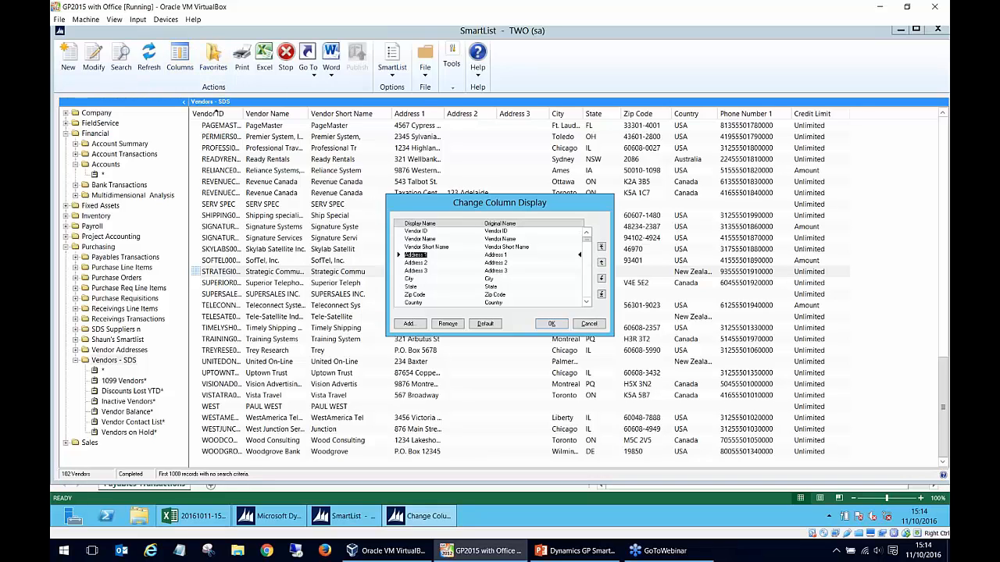
left_click(438, 248)
left_click(602, 264)
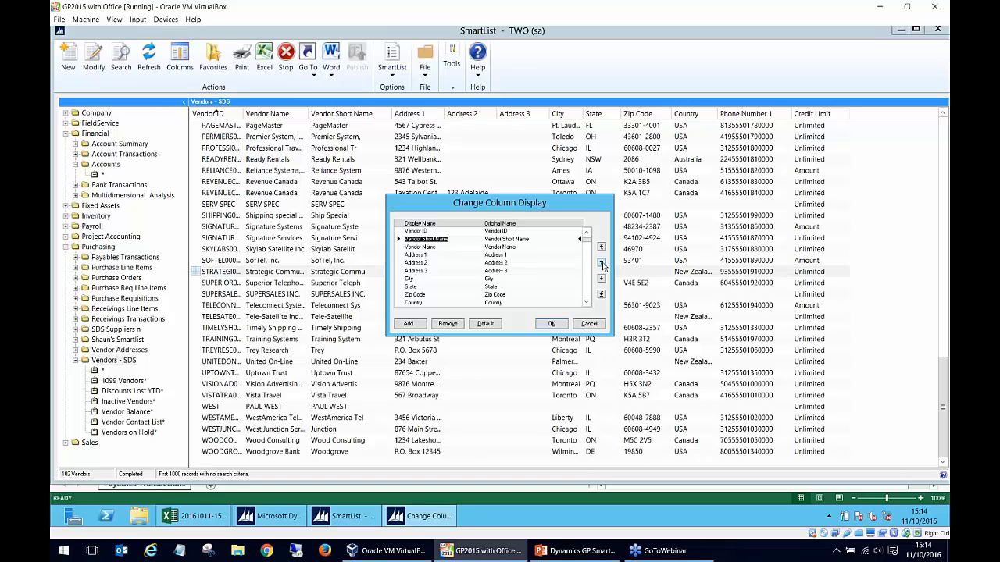
left_click(602, 278)
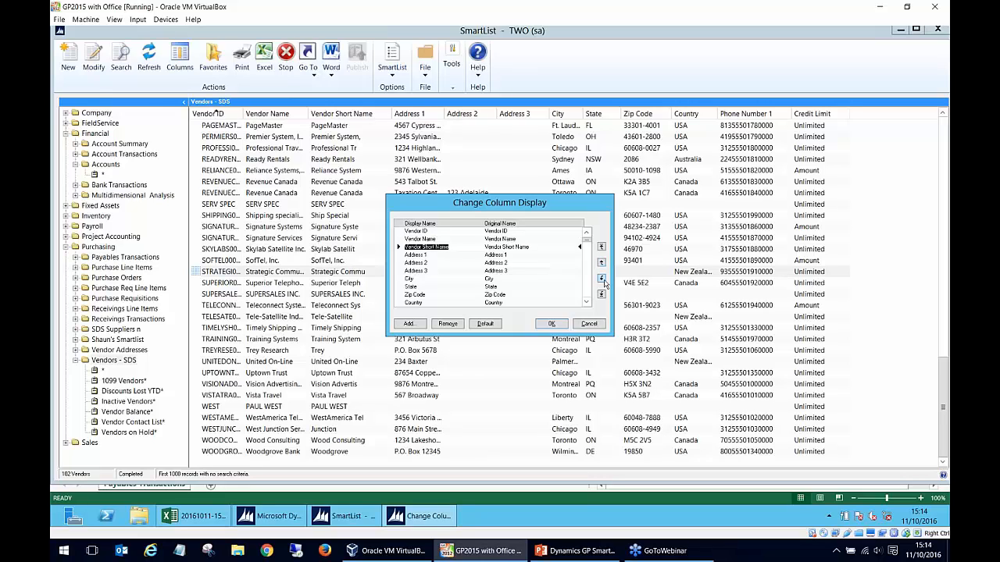
- Move the Country column ahead of Zip Code and apply the new column order
left_click(431, 301)
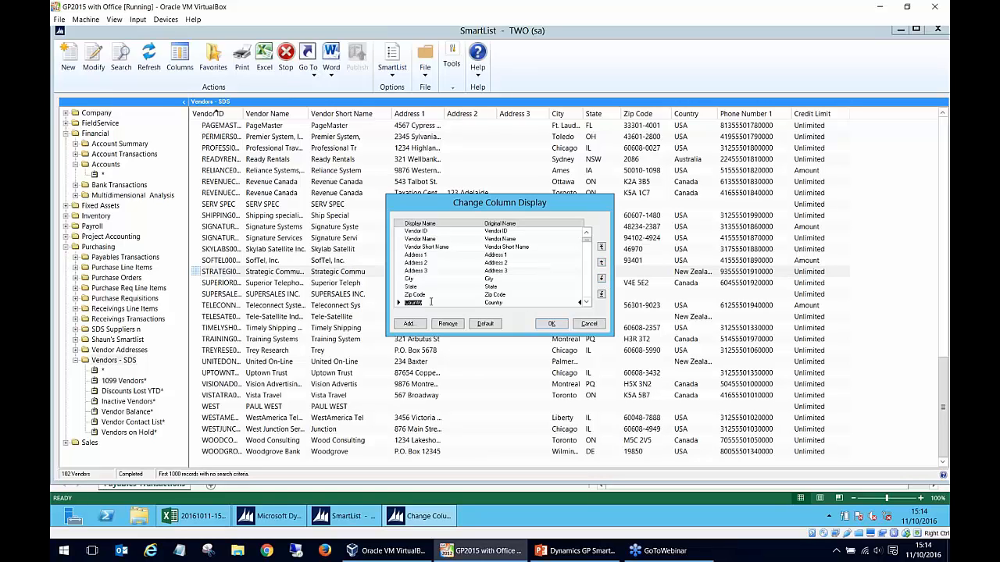
left_click(601, 263)
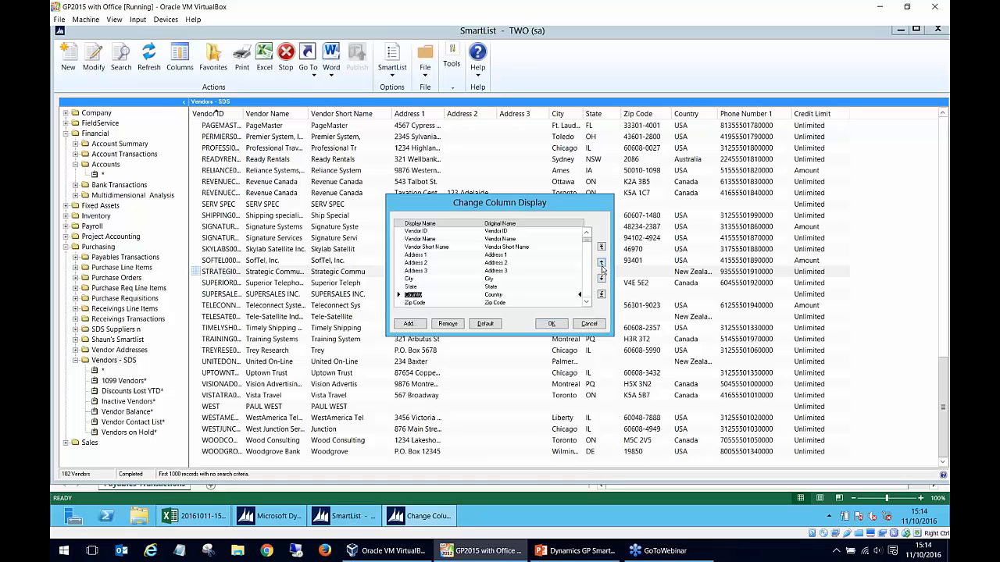
left_click(550, 324)
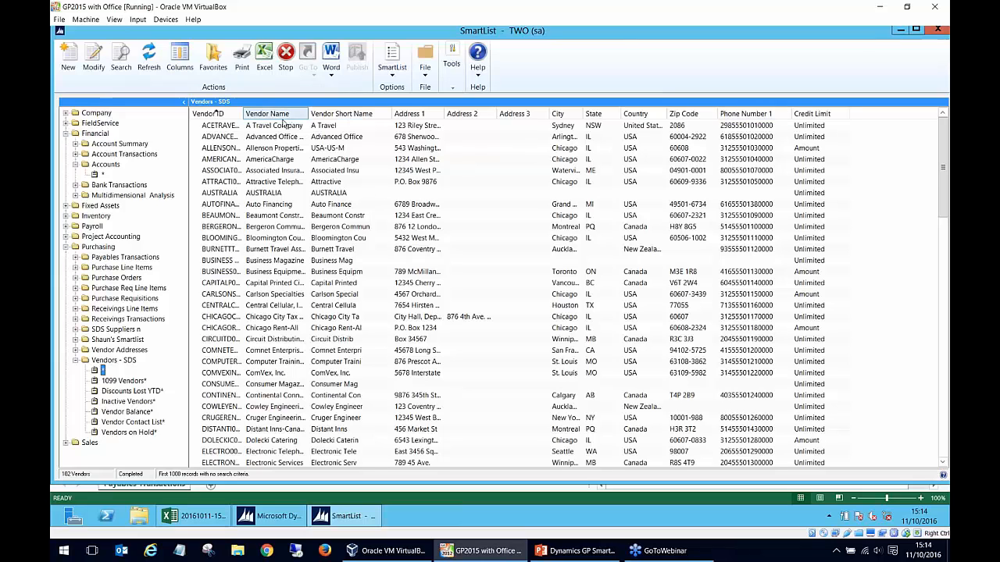
- Move the Credit Limit column to the first position in the Vendors - SDS list and apply the column order
left_click(840, 131)
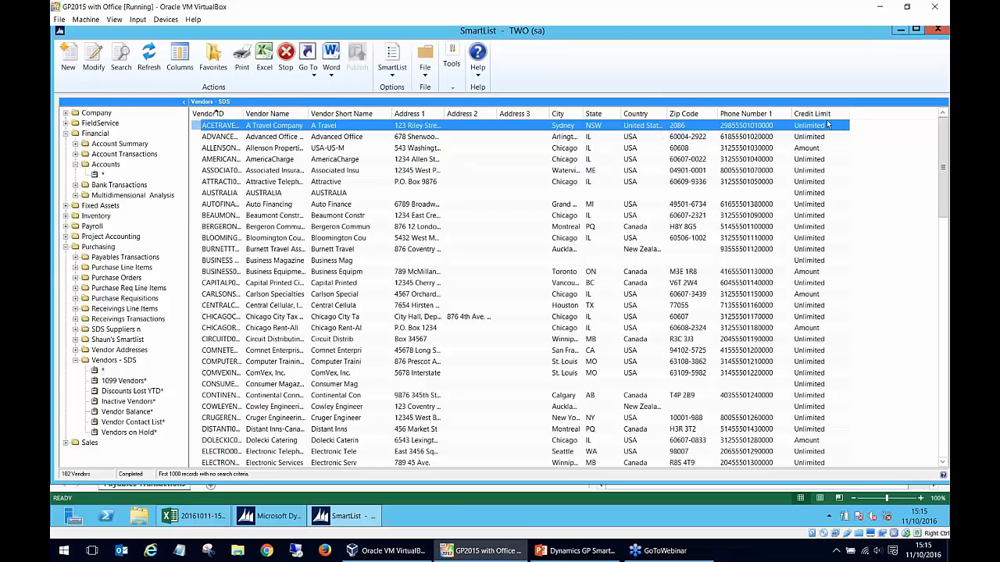
left_click(179, 60)
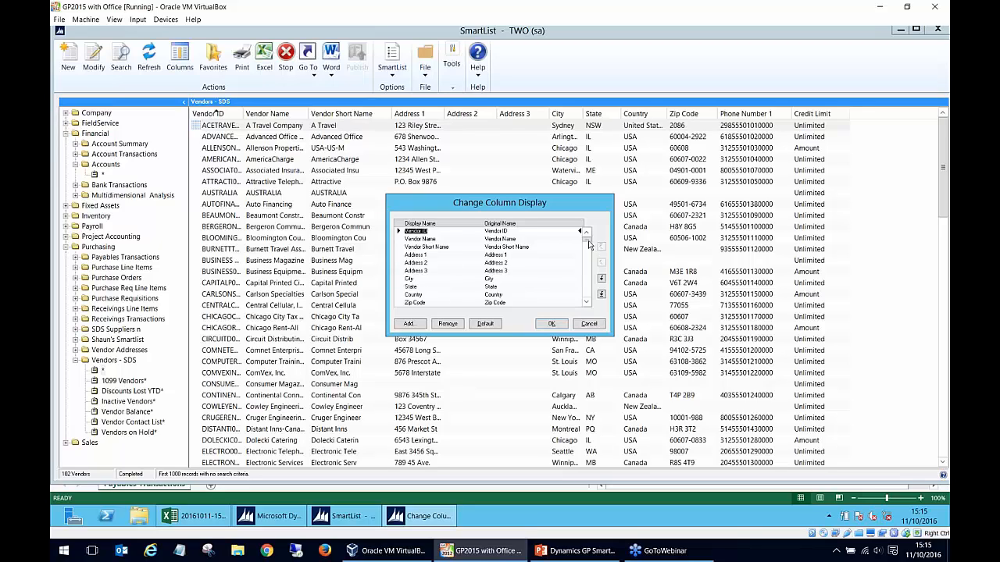
scroll(591, 246, "down", 1)
left_click(470, 302)
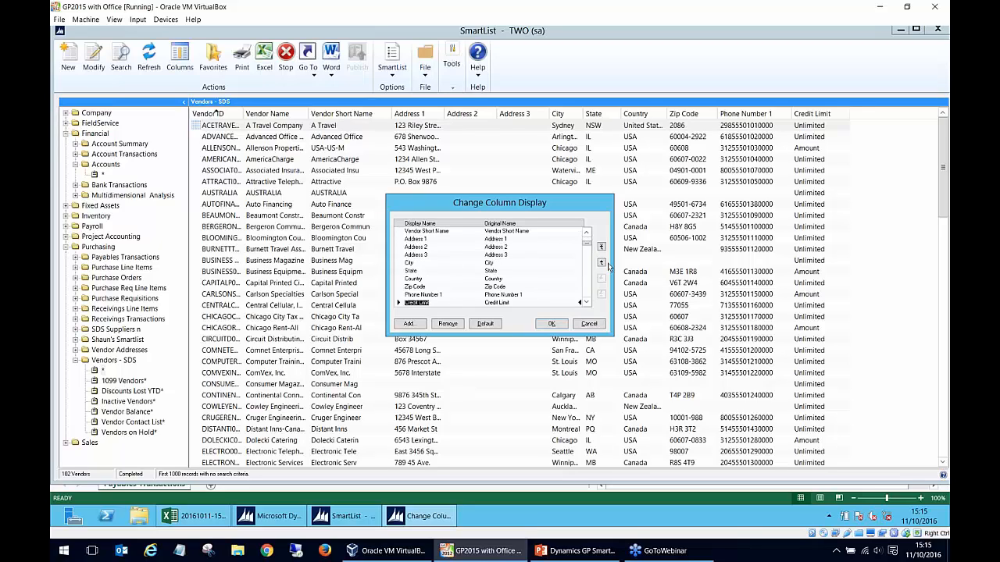
left_click(600, 247)
left_click(555, 324)
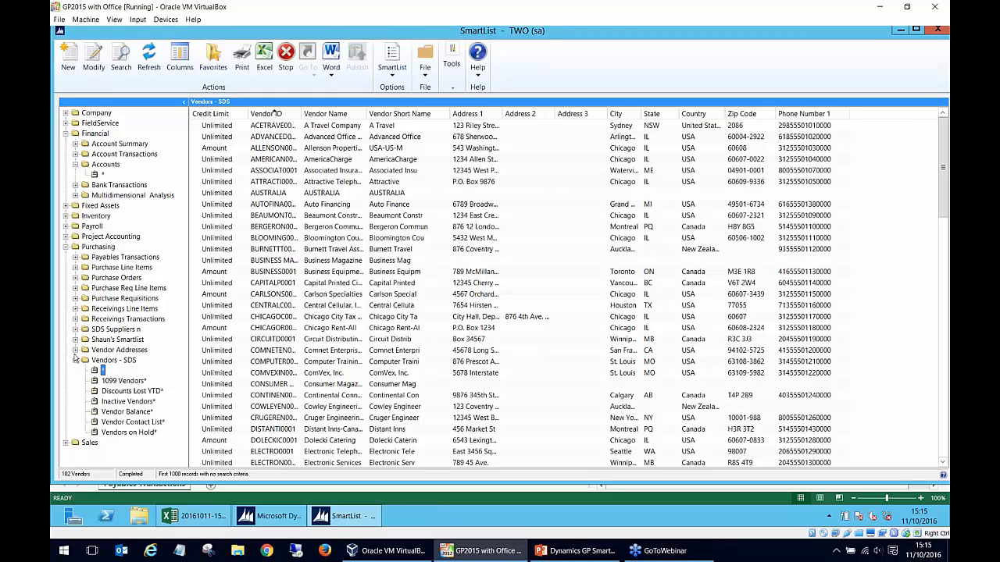
- From the Vendor Balance favorite, open Vendors - SDS in SmartList Builder, mark Amount Paid LYR as a default field, and close the builder
left_click(128, 412)
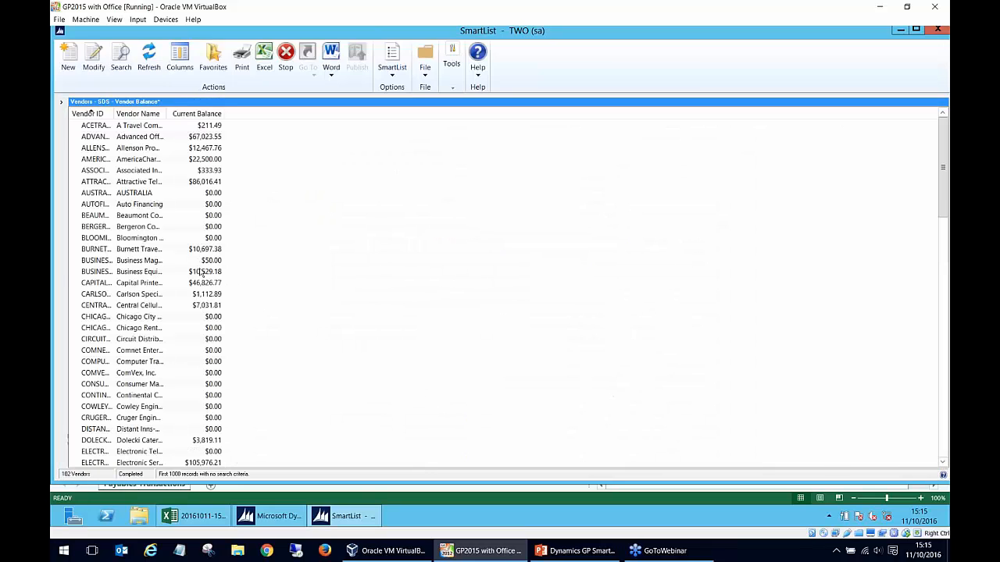
left_click(201, 271)
left_click(94, 62)
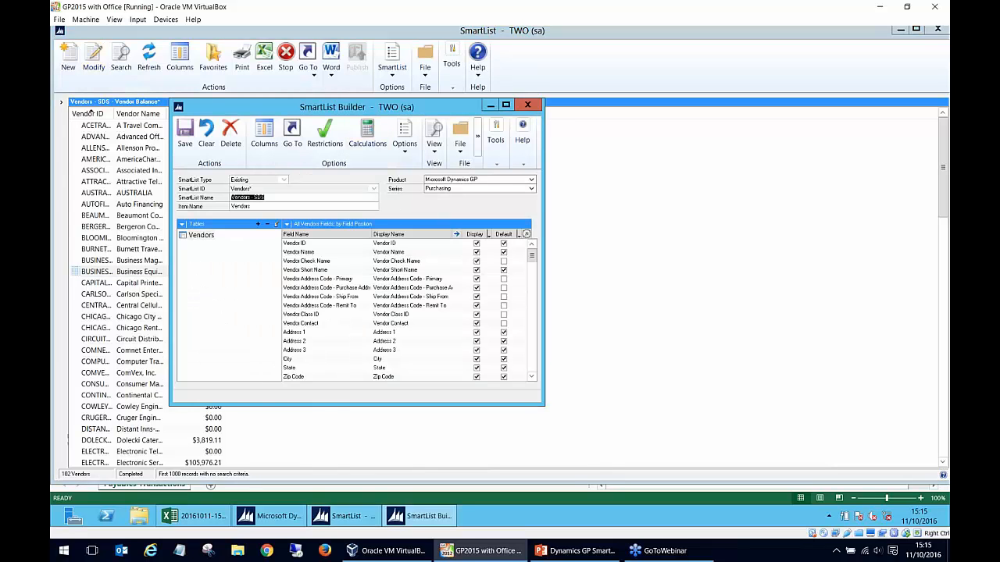
left_click(532, 377)
left_click(532, 376)
left_click(531, 377)
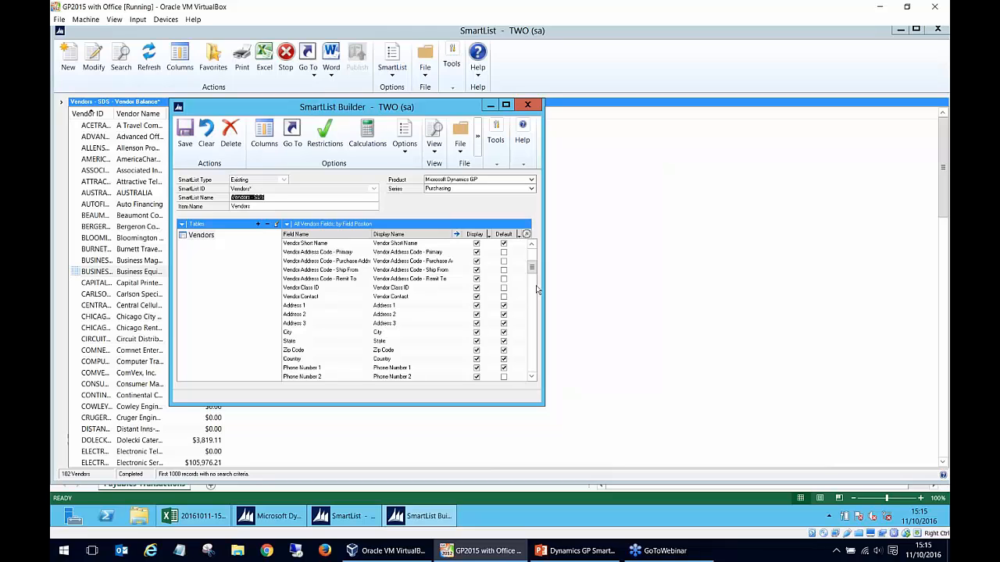
left_click_drag(531, 267, 535, 334)
left_click(503, 253)
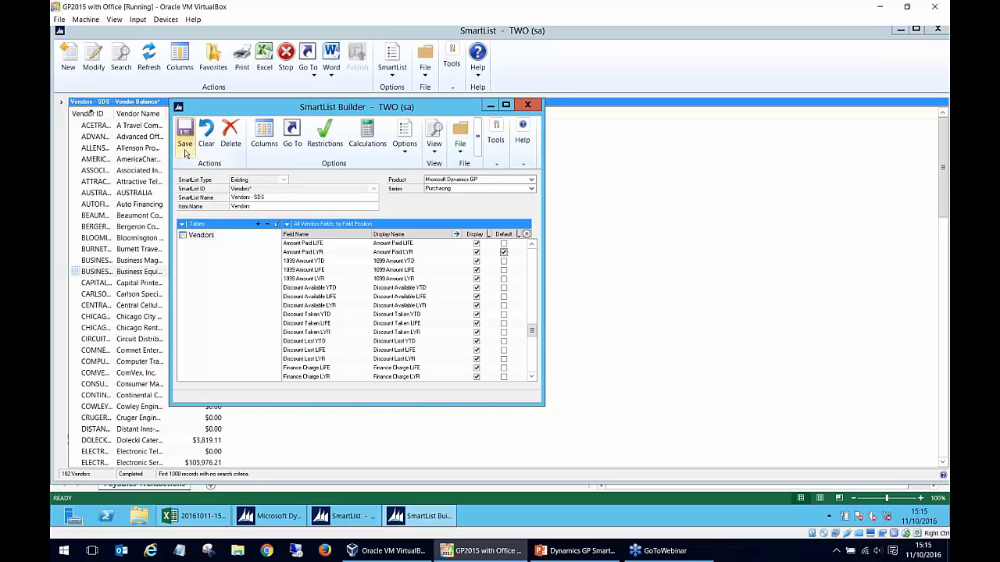
left_click(528, 106)
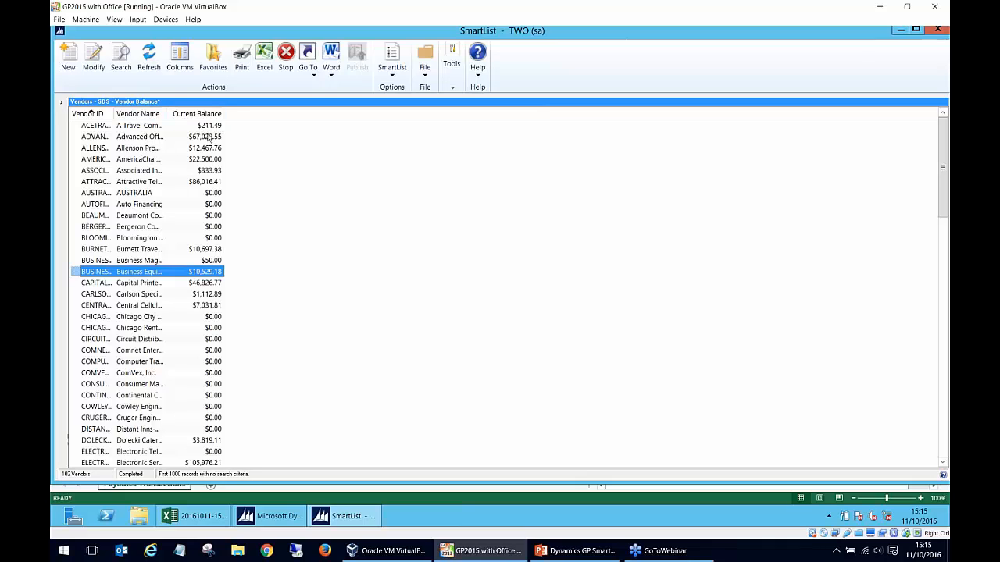
- Return to the Vendors - SDS folder, collapse it, and start a new SmartList with the ID SDS_WEBINAR
left_click(63, 103)
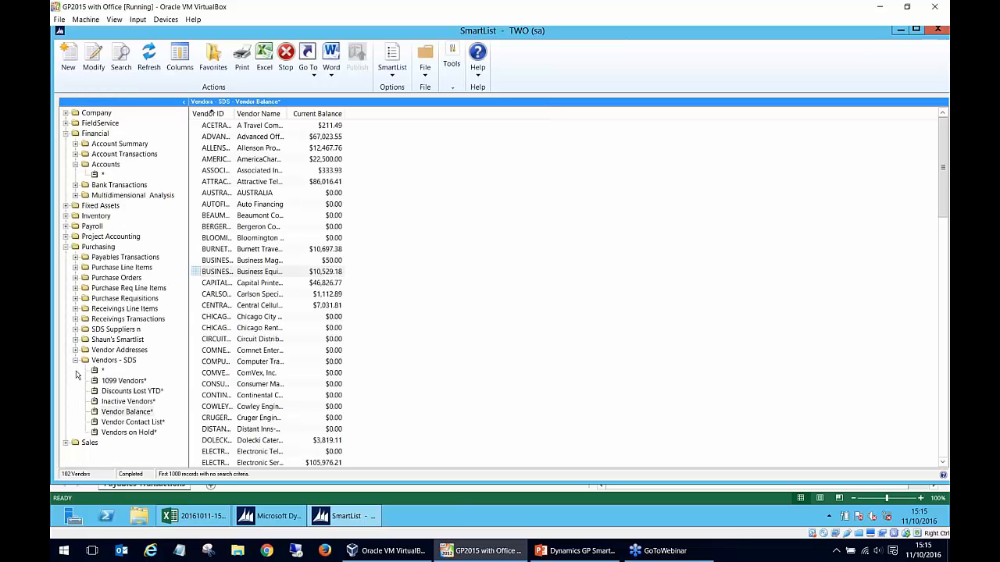
left_click(75, 361)
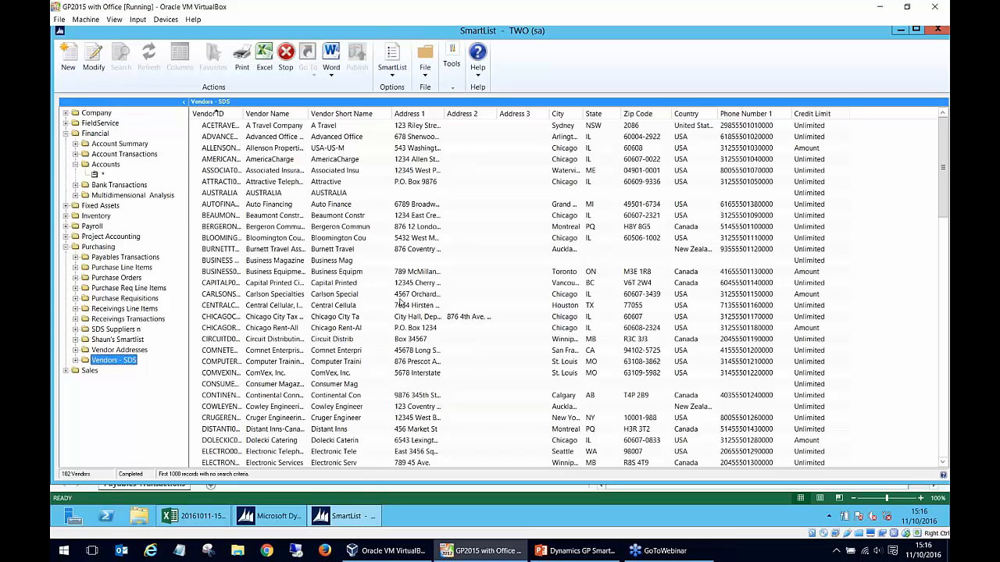
left_click(68, 67)
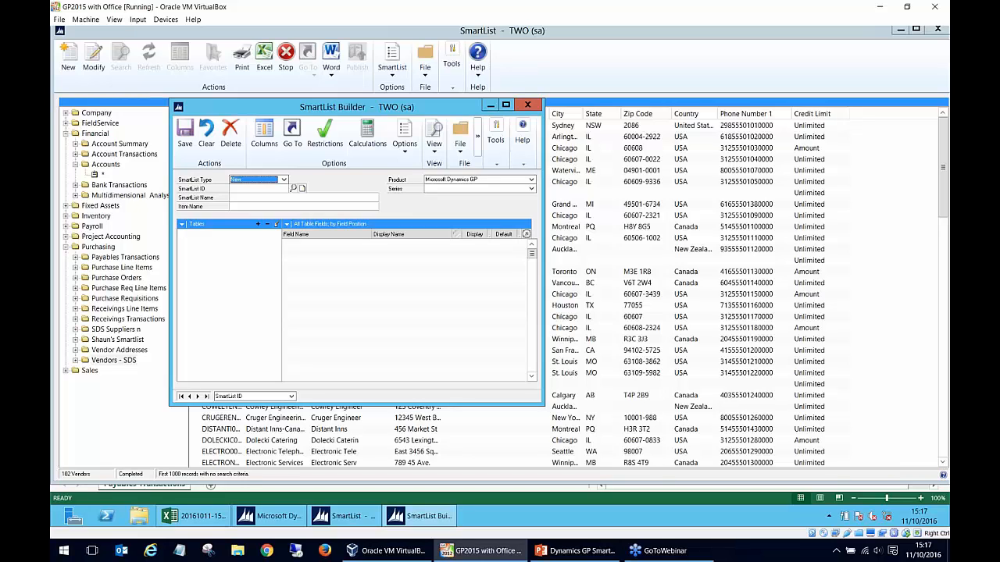
left_click(265, 189)
type("SDS")
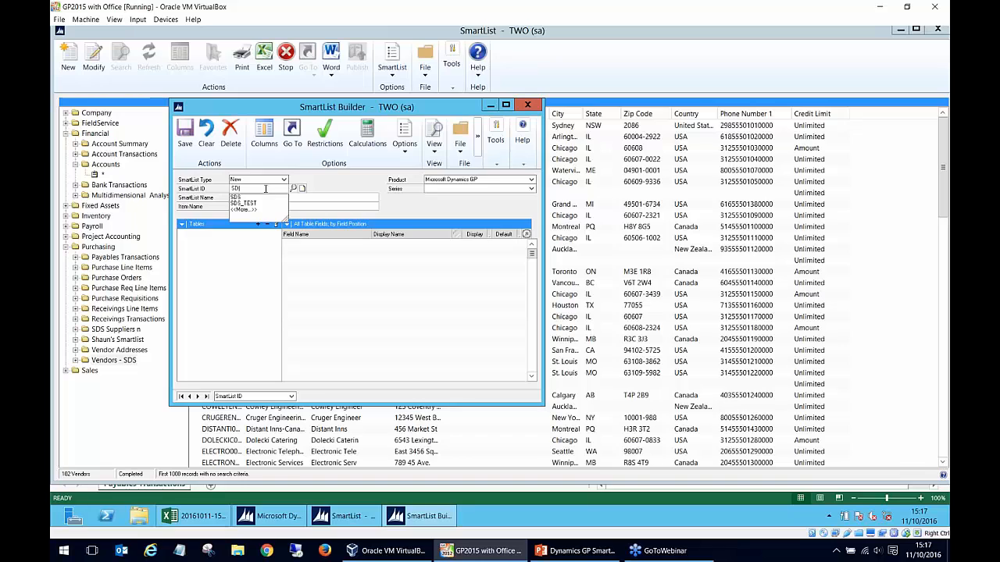
key("Down")
type("_WEBINAR")
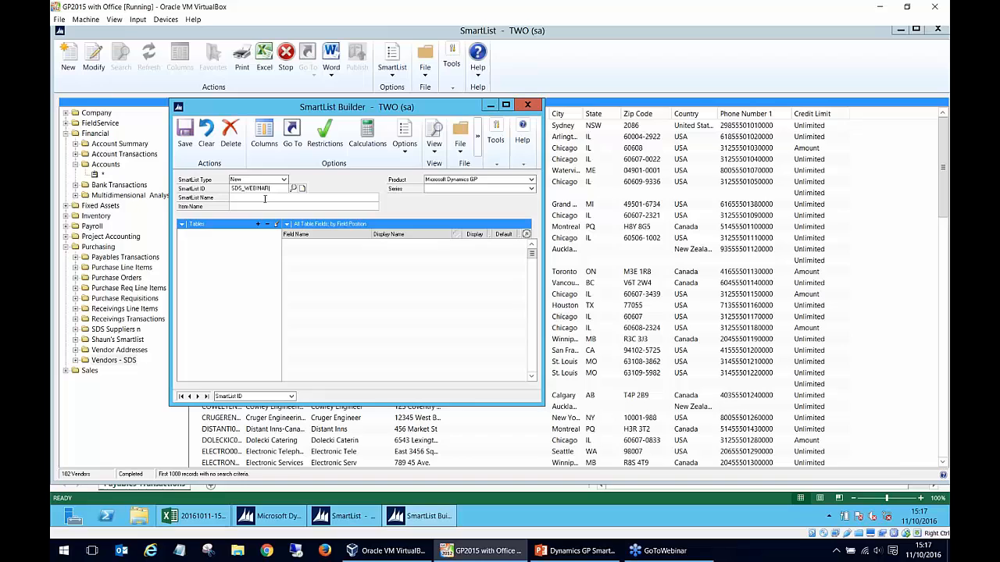
- Move the builder window clear of the folder list and set the SmartList name and item name to GP Webinar
left_click(265, 198)
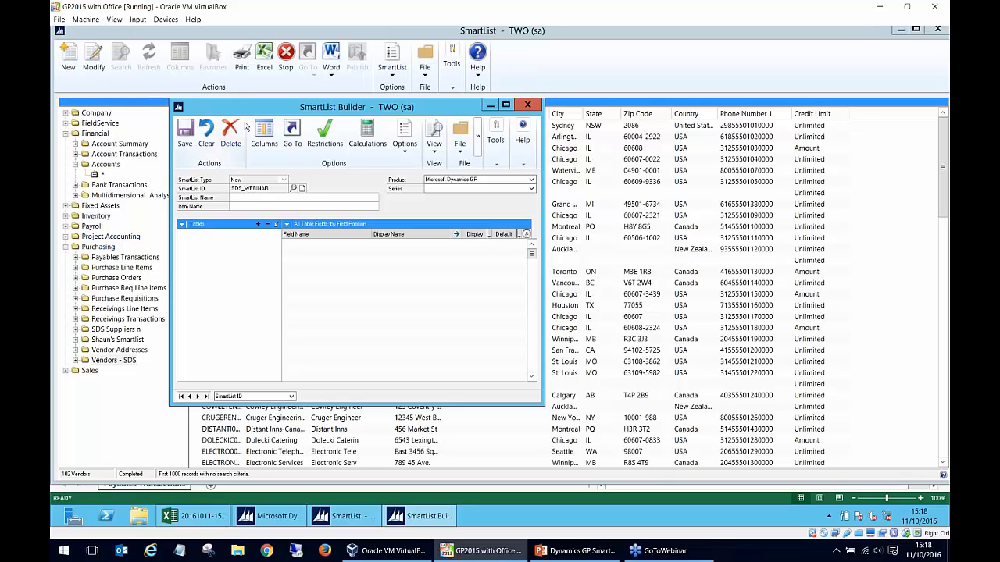
left_click_drag(251, 110, 594, 134)
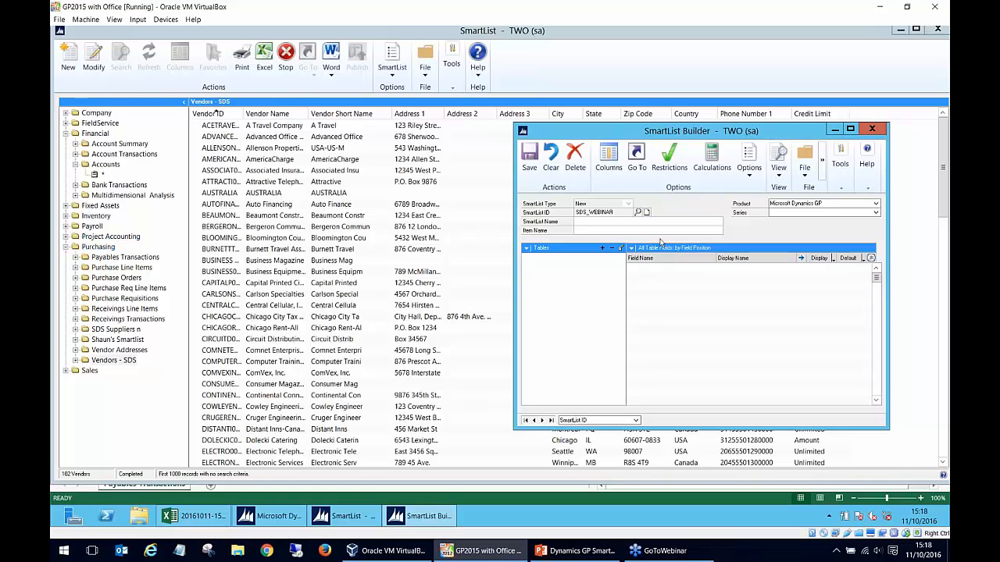
left_click(633, 228)
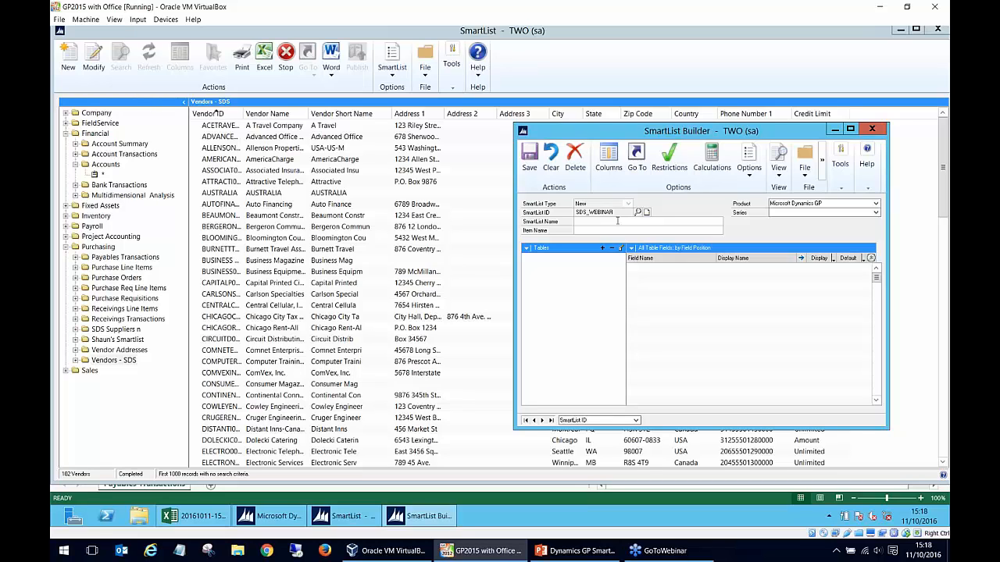
type("GP Webinar")
key("Tab")
key("shift+Tab")
- Set the new SmartList's product to Microsoft Dynamics GP and its series to Purchasing
left_click(803, 206)
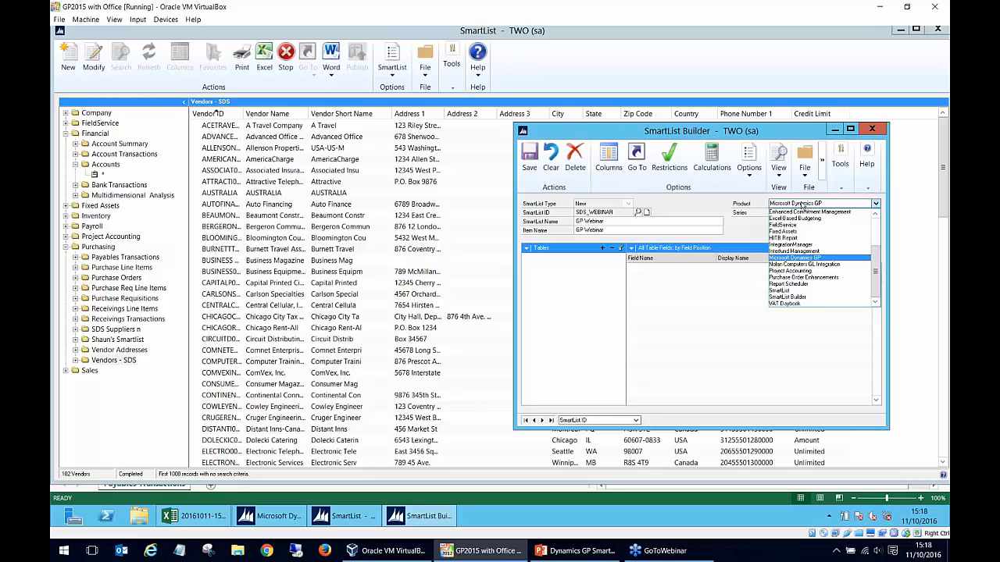
left_click(805, 259)
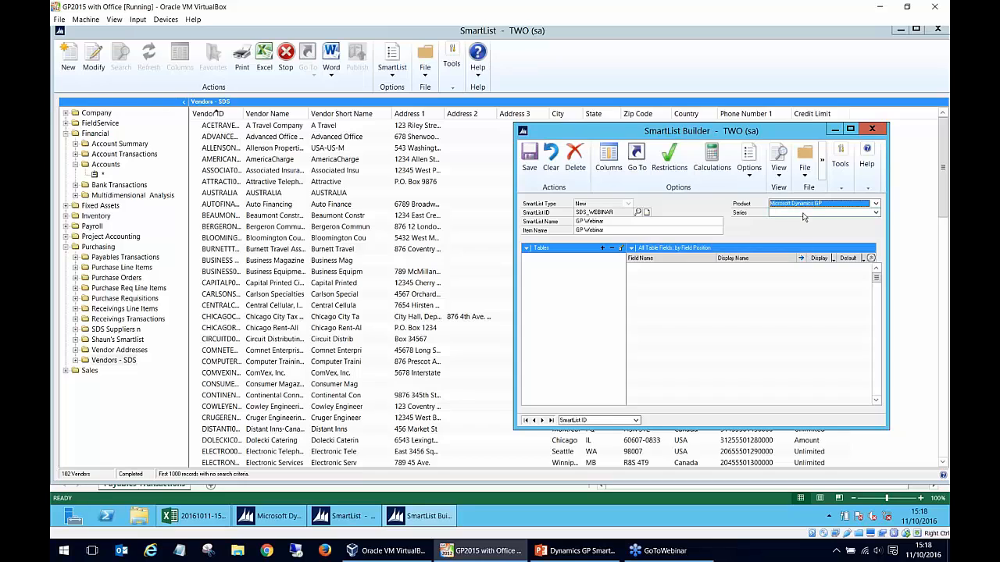
left_click(803, 213)
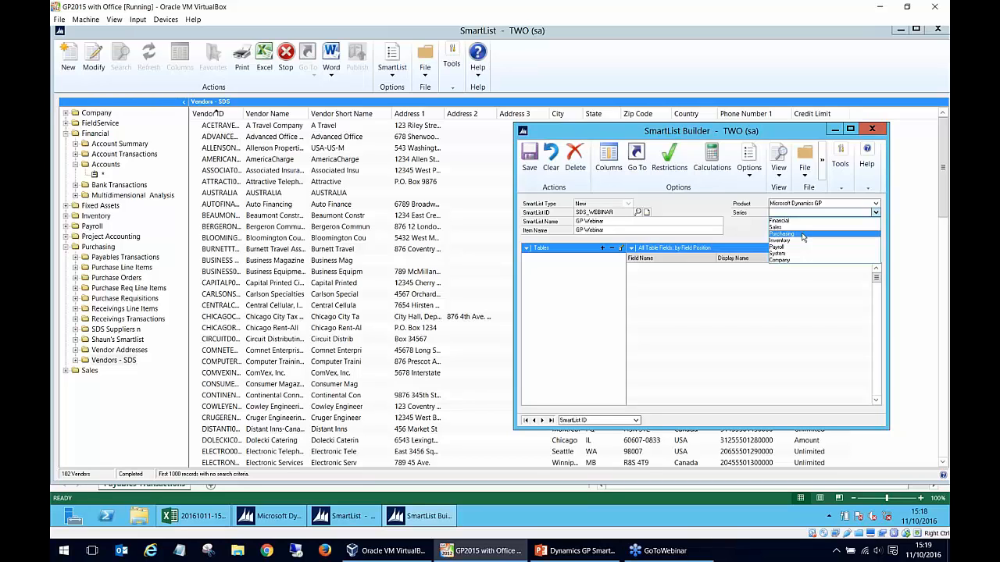
left_click(802, 235)
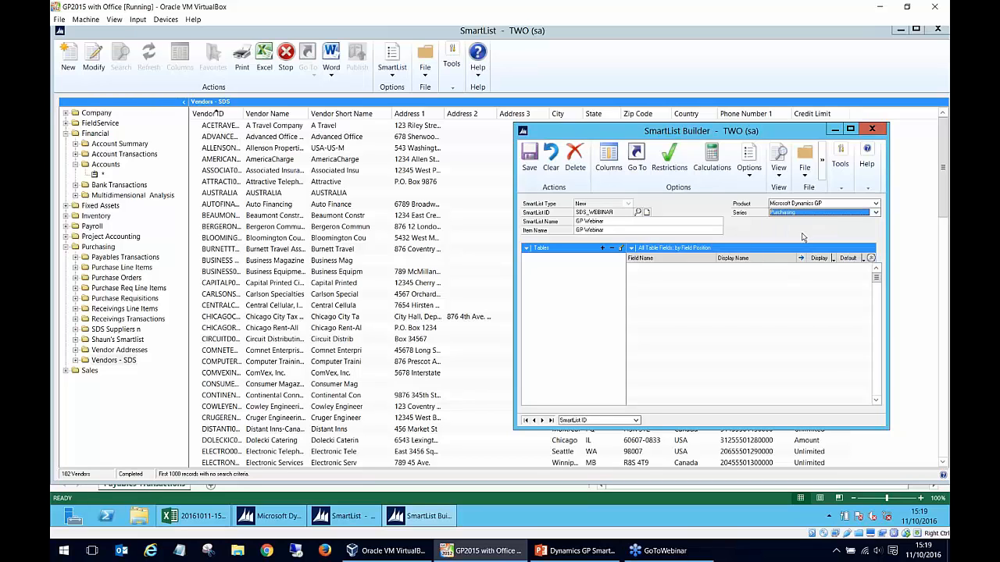
left_click(788, 215)
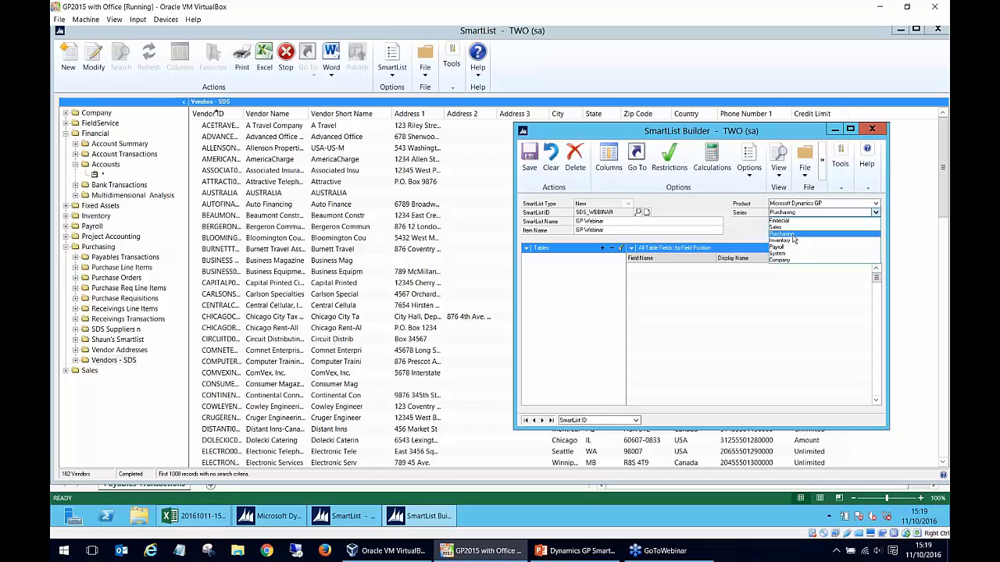
left_click(793, 236)
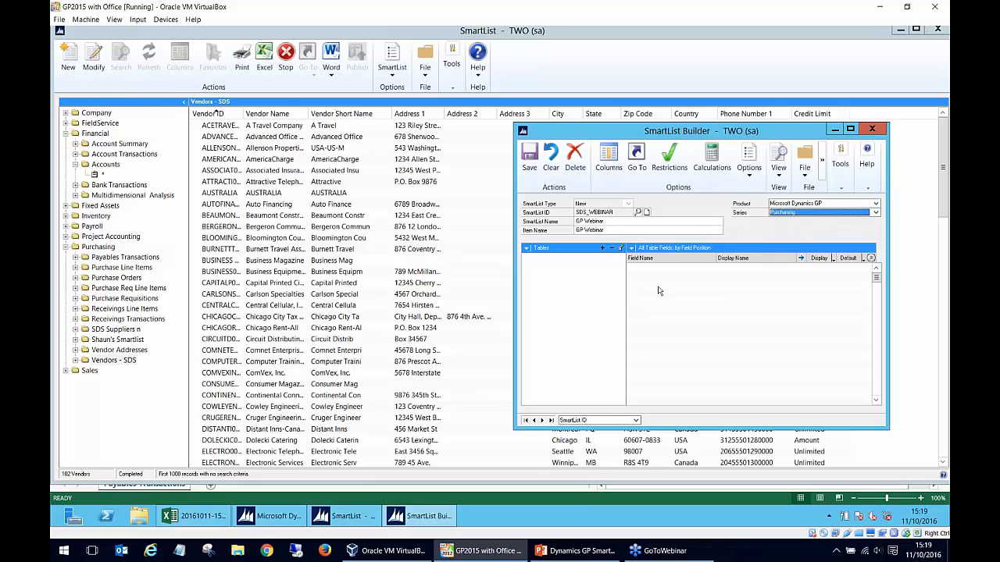
- Add the existing Payables Transactions SmartList as the first table of GP Webinar and save it
left_click(602, 248)
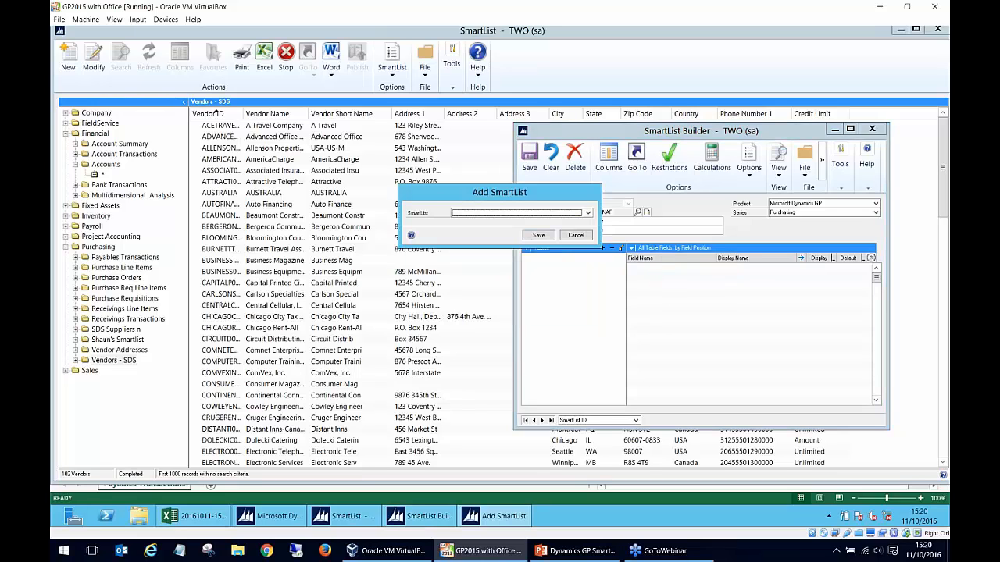
left_click(588, 213)
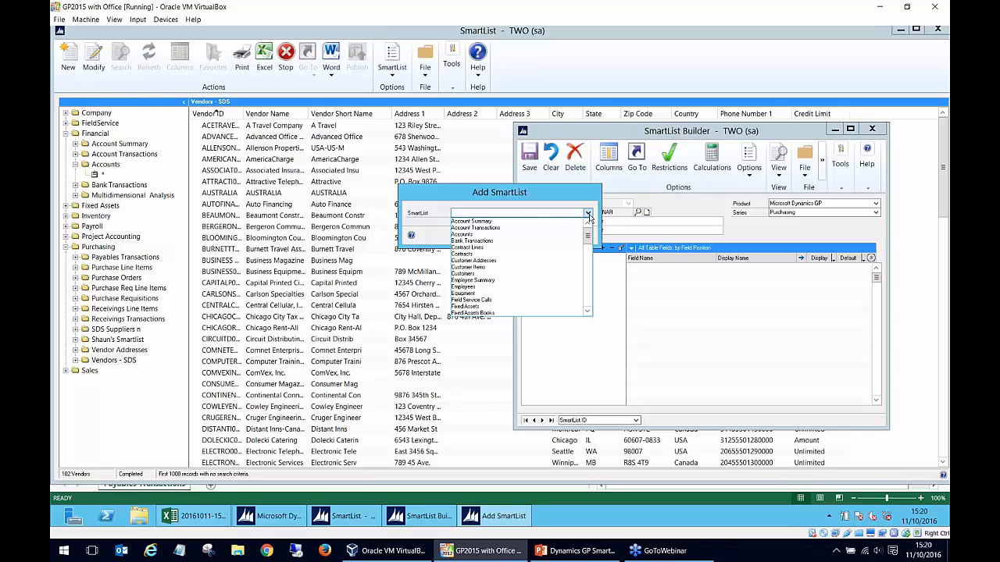
left_click_drag(588, 236, 590, 290)
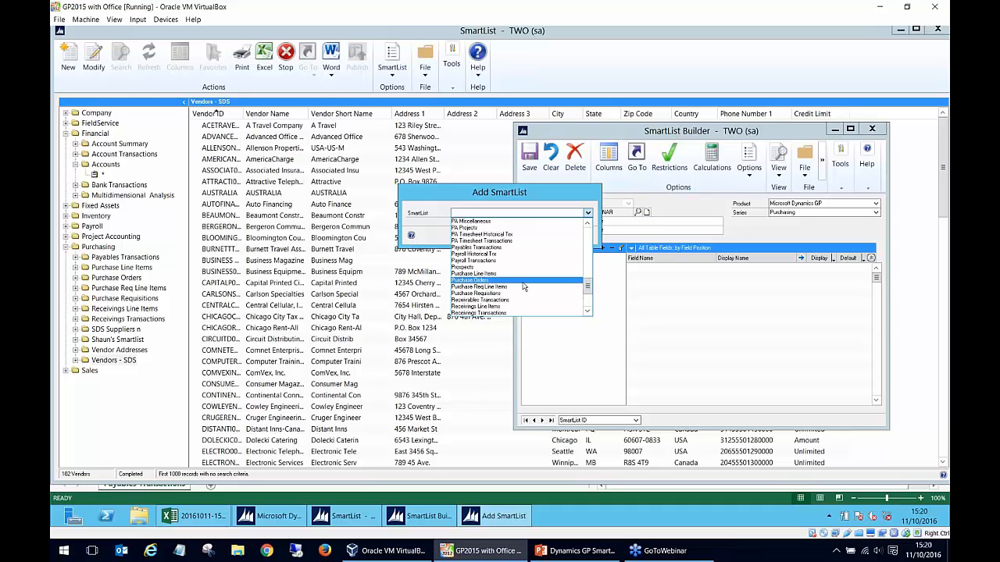
left_click_drag(589, 287, 591, 268)
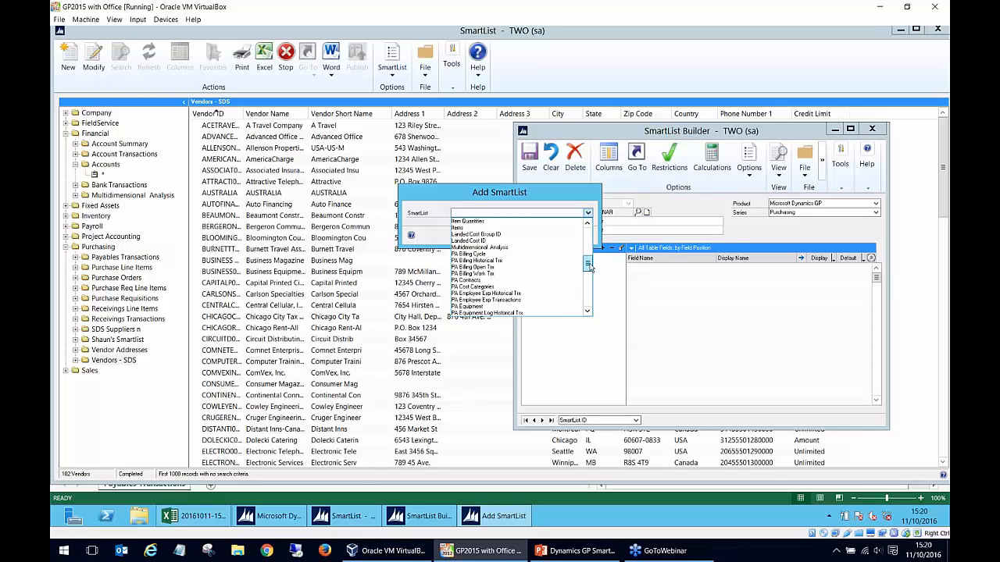
left_click(588, 311)
left_click(588, 311)
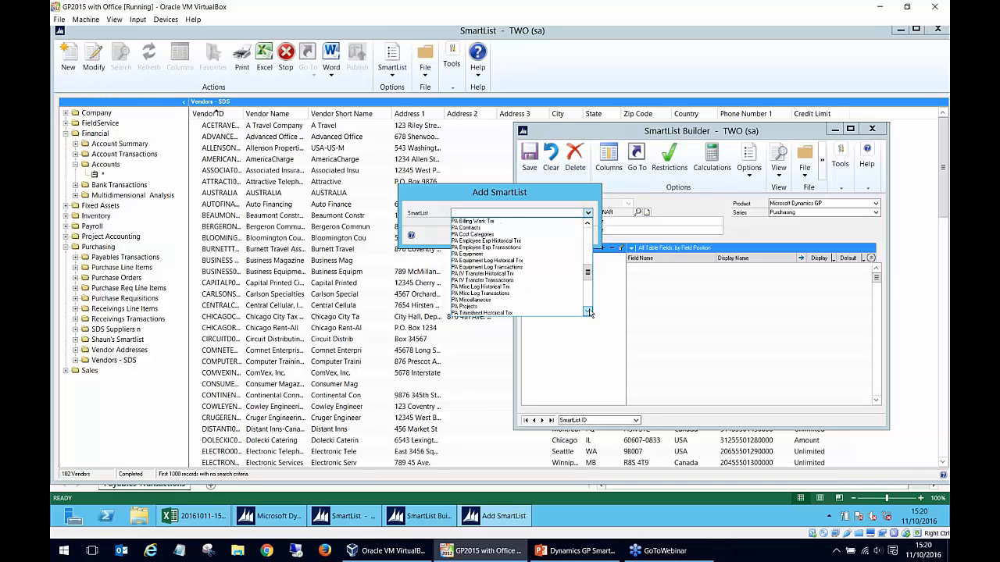
left_click(588, 311)
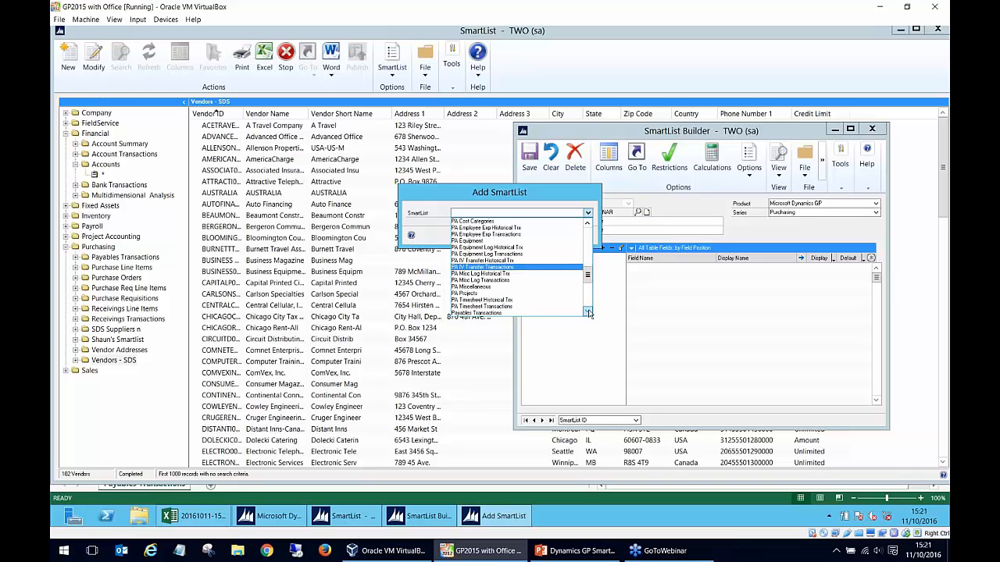
left_click(517, 301)
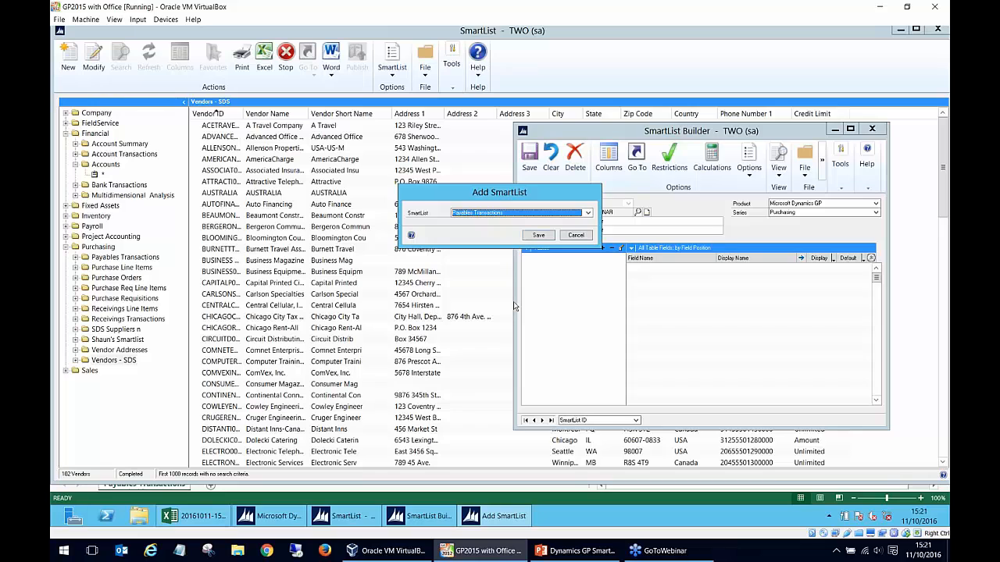
left_click(542, 237)
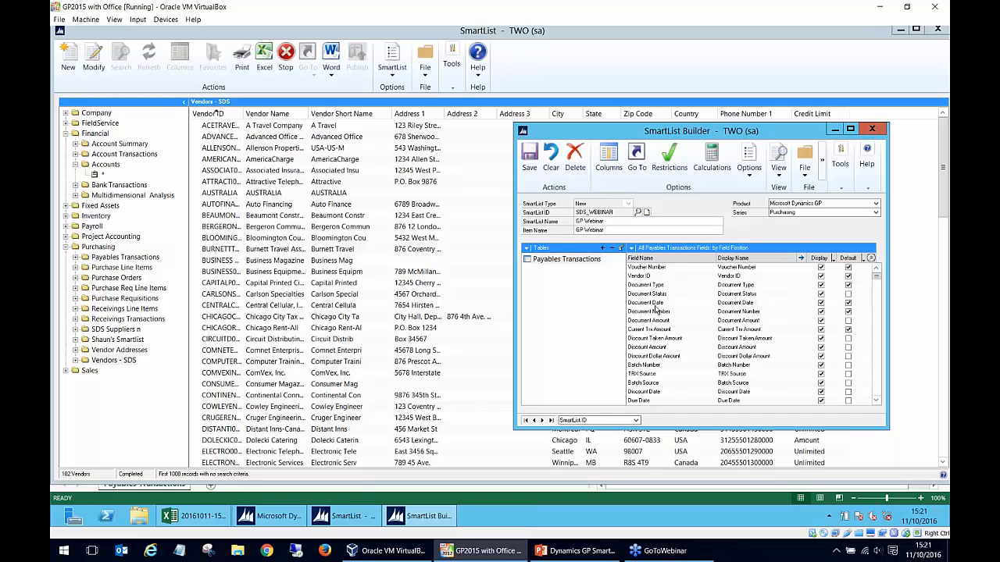
right_click(609, 258)
left_click(628, 272)
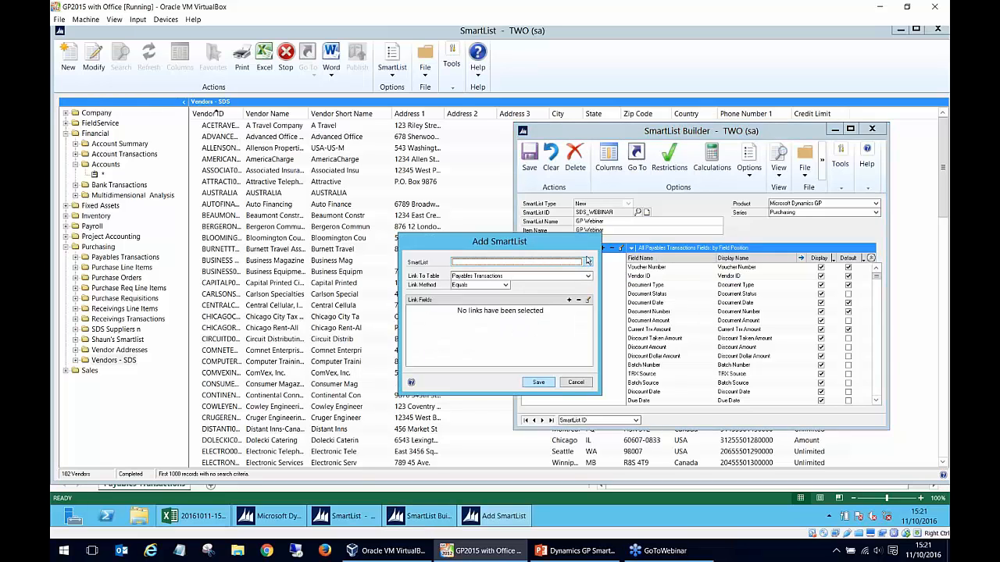
left_click(585, 382)
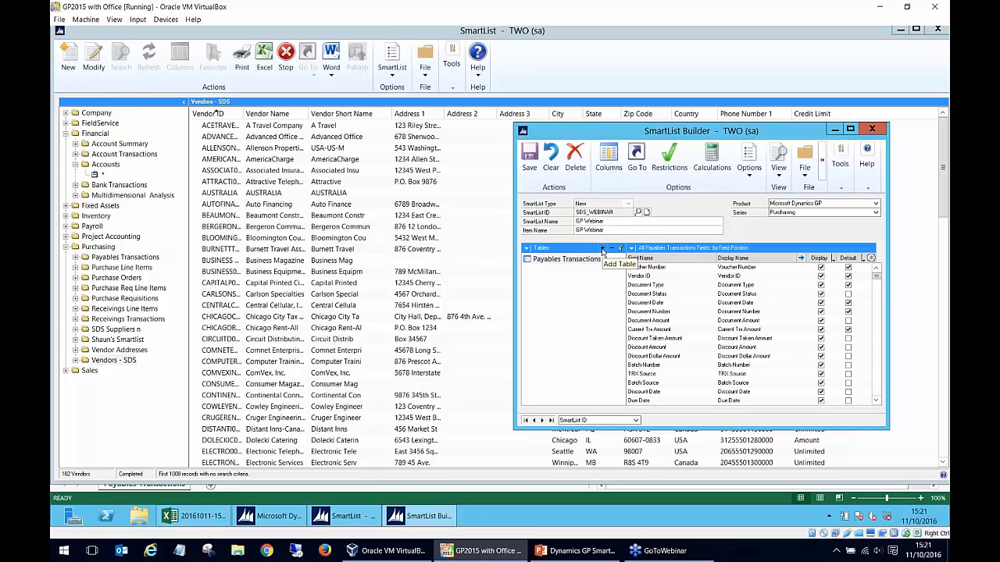
- Start adding an existing SmartList as GP Webinar's second table and choose Vendors as its source
left_click(603, 250)
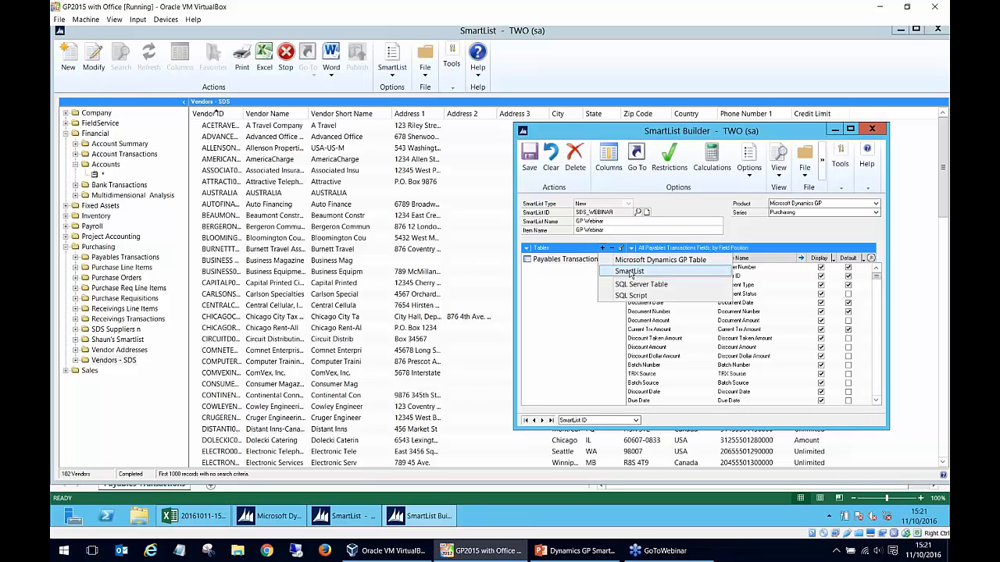
left_click(629, 271)
left_click(539, 217)
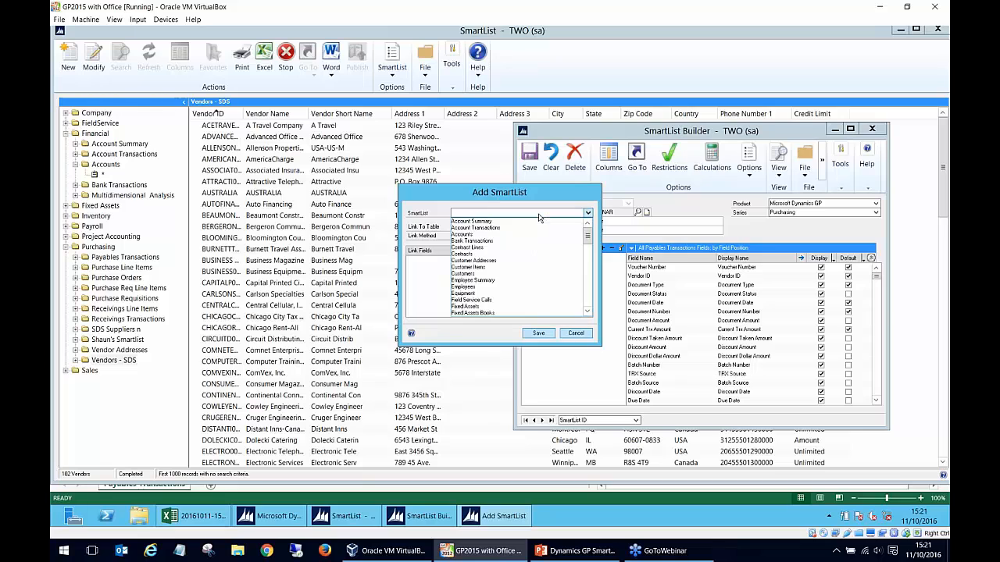
left_click_drag(589, 235, 594, 302)
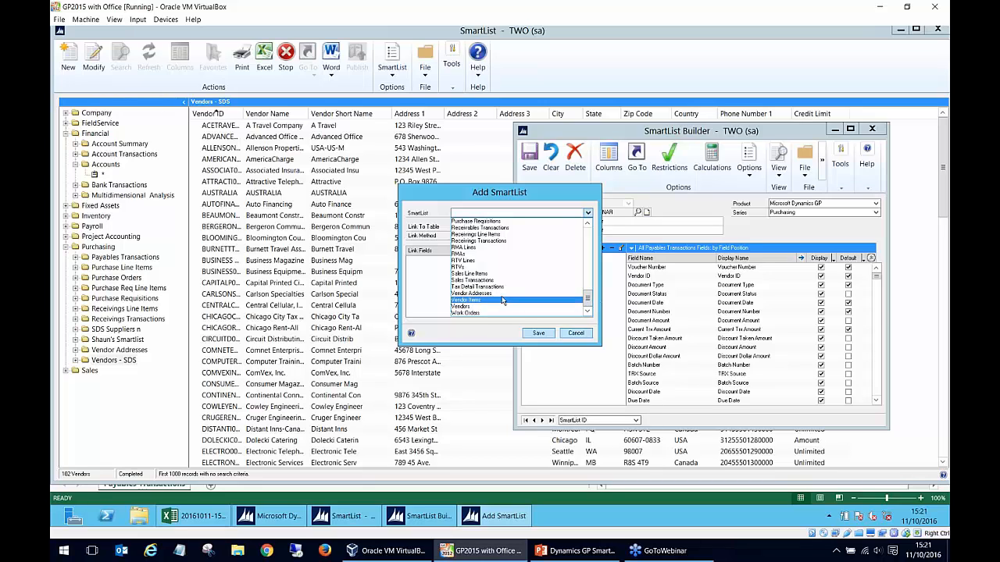
left_click(503, 307)
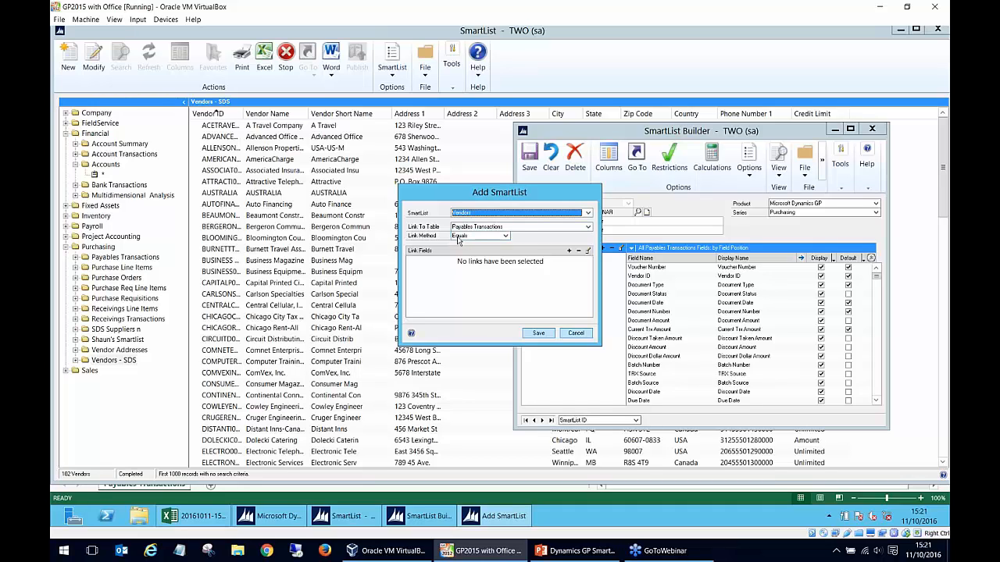
- Link Payables Transactions to Vendors by Vendor ID on both sides and save the added SmartList
left_click(569, 250)
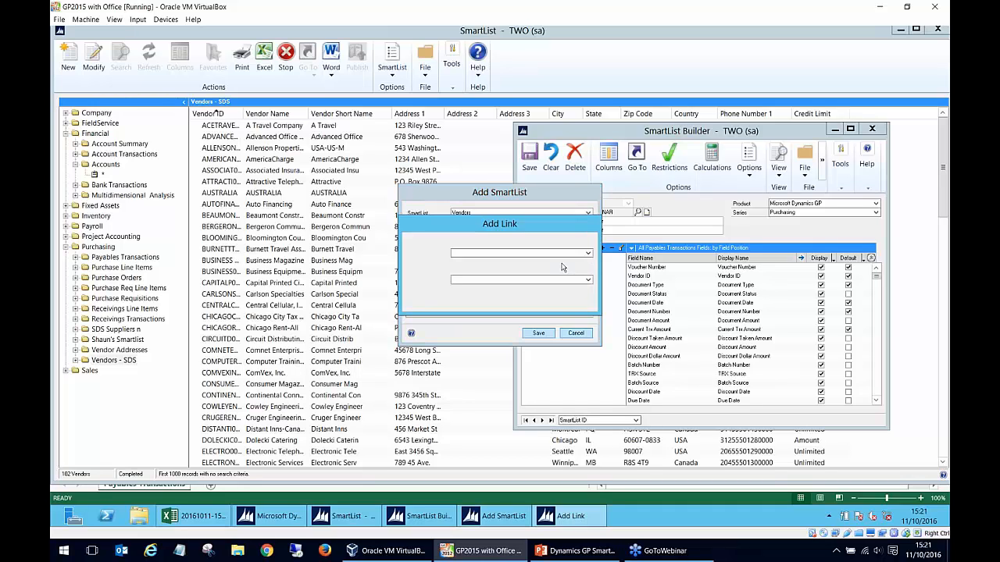
left_click(548, 255)
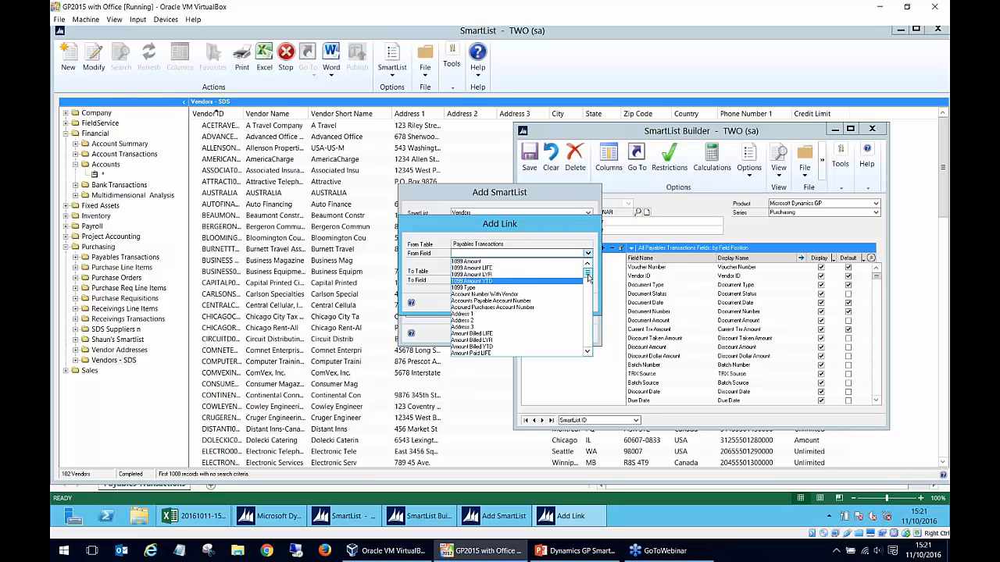
left_click_drag(587, 280, 585, 345)
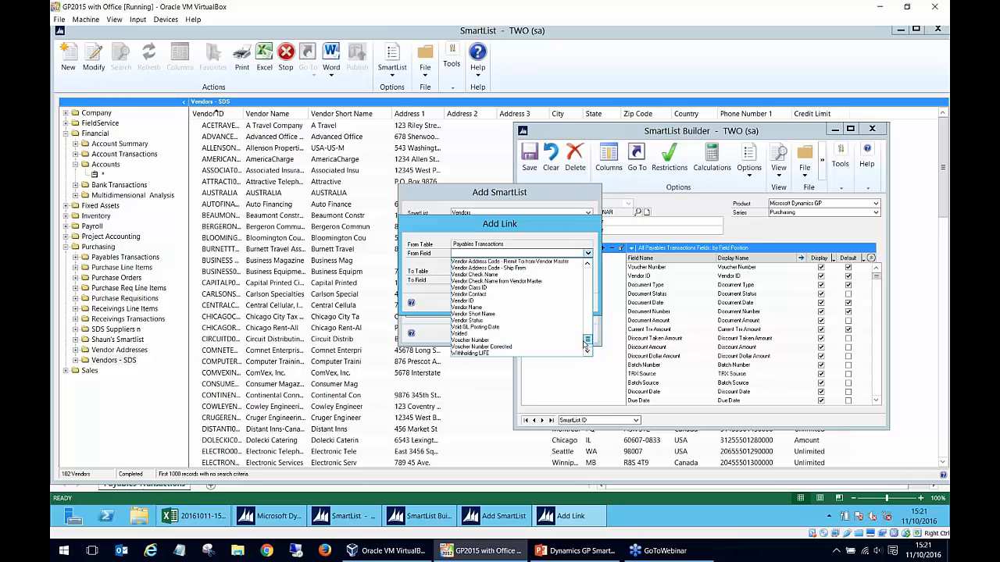
left_click(502, 302)
left_click(495, 281)
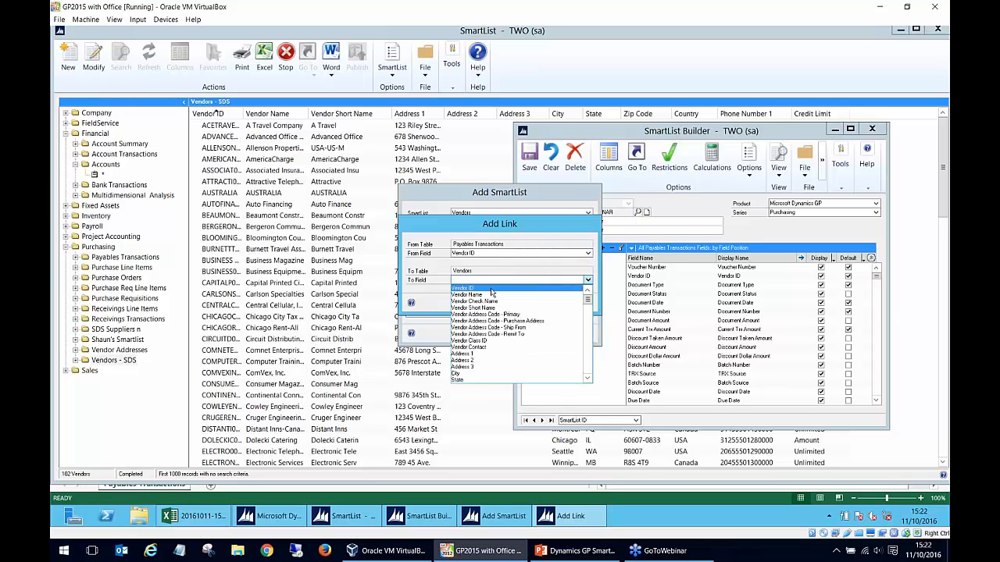
left_click(494, 288)
left_click(546, 308)
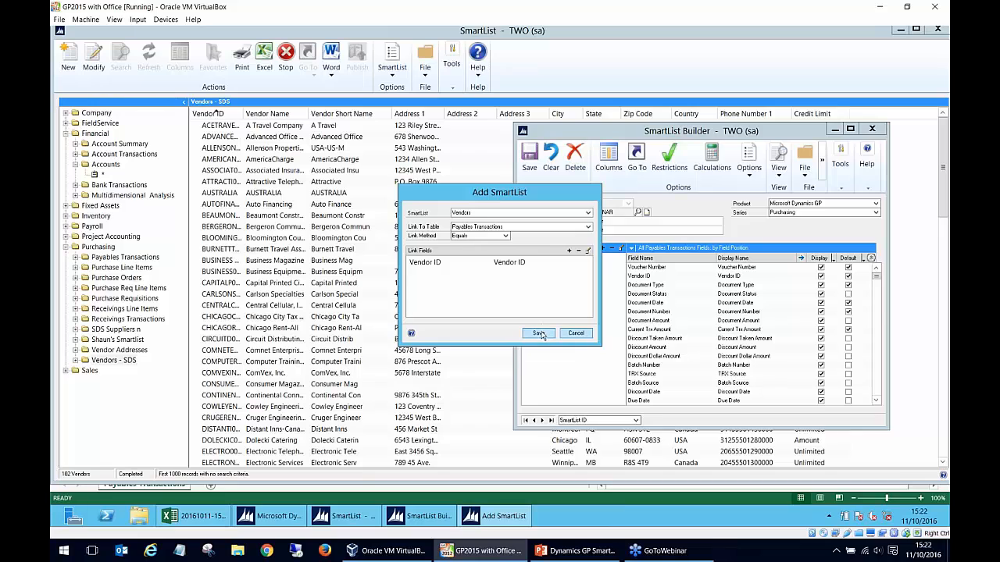
left_click(538, 334)
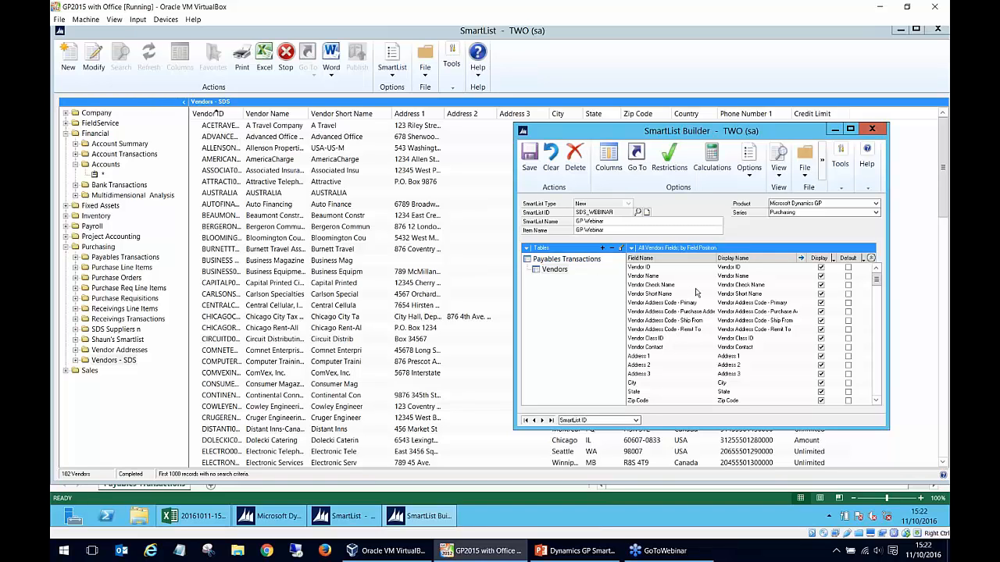
- Look through the Vendors fields and remove the Vendors table from GP Webinar
mouse_move(876, 281)
left_mouse_down()
mouse_move(878, 399)
mouse_move(881, 289)
left_mouse_up()
left_click(789, 302)
left_click(555, 269)
left_click(612, 248)
left_click(480, 299)
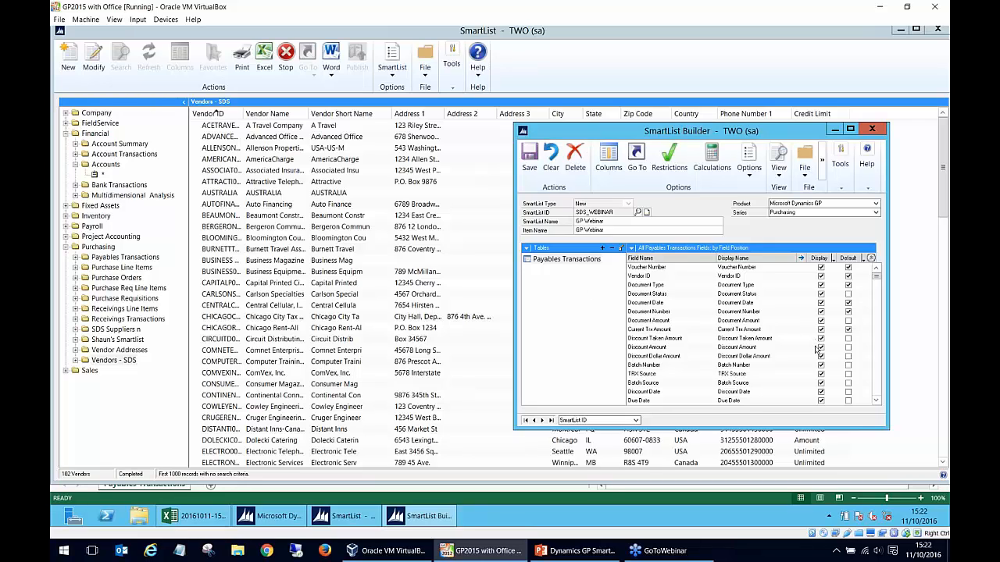
- Mark Discount Dollar Amount, Batch Source and Due Date as default columns of the Payables Transactions table
left_click(848, 356)
left_click(848, 364)
left_click(848, 383)
left_click(849, 400)
- Start a new restriction for GP Webinar on the Current Trx Amount field of Payables Transactions
left_click(669, 158)
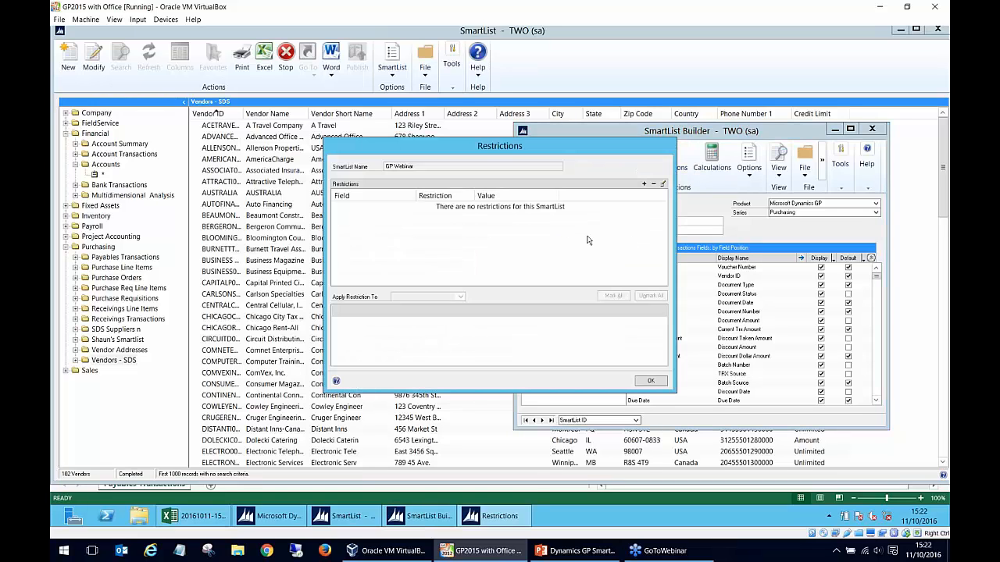
left_click(643, 185)
left_click(587, 218)
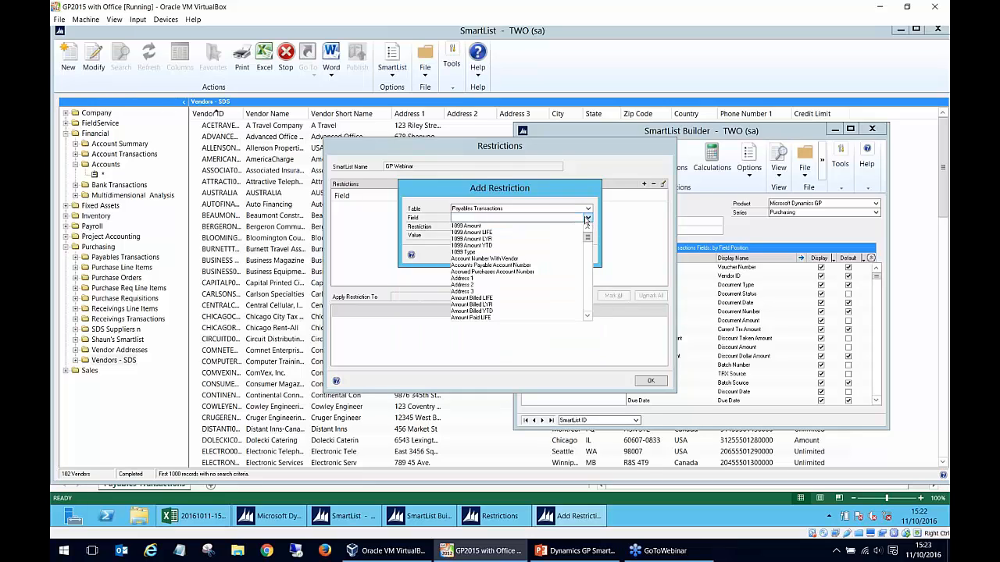
mouse_move(587, 235)
left_mouse_down()
mouse_move(600, 303)
mouse_move(606, 238)
left_mouse_up()
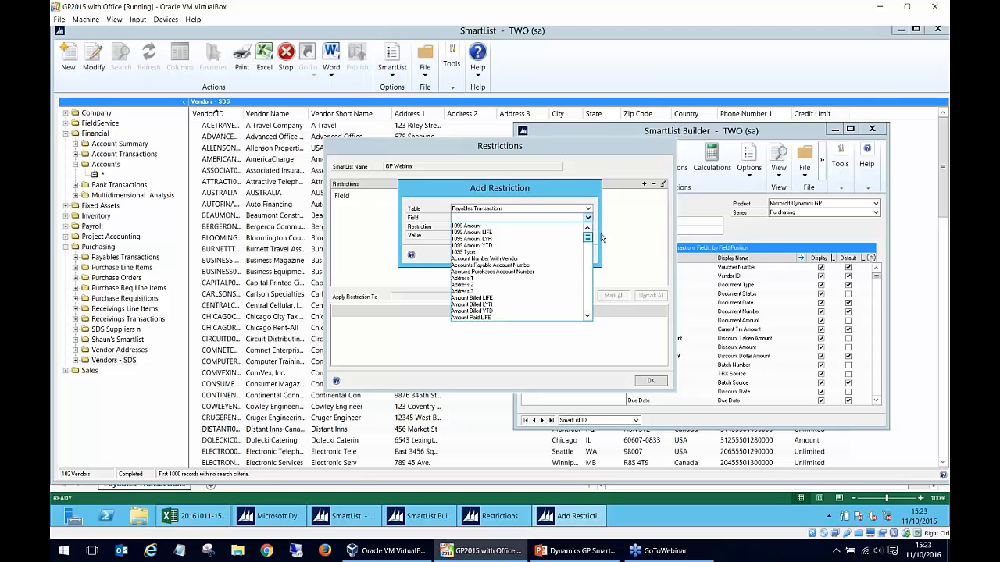
left_click(587, 317)
left_click(586, 317)
left_click(586, 317)
left_click(587, 317)
left_click(587, 318)
left_click(587, 317)
left_click(587, 317)
left_click(587, 317)
left_click(587, 317)
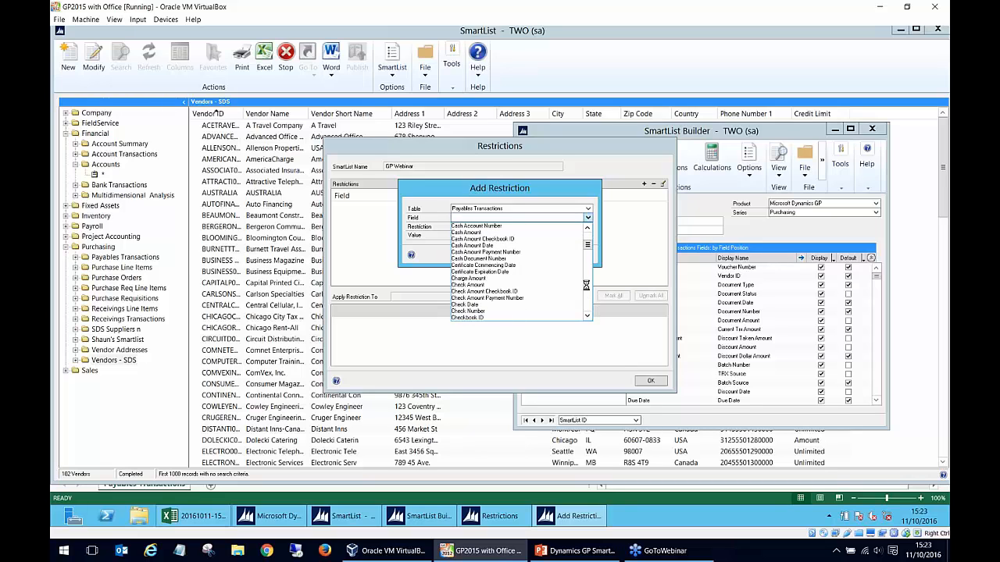
left_click(588, 317)
left_click(587, 316)
left_click(588, 316)
left_click(587, 317)
left_click(587, 316)
left_click(587, 316)
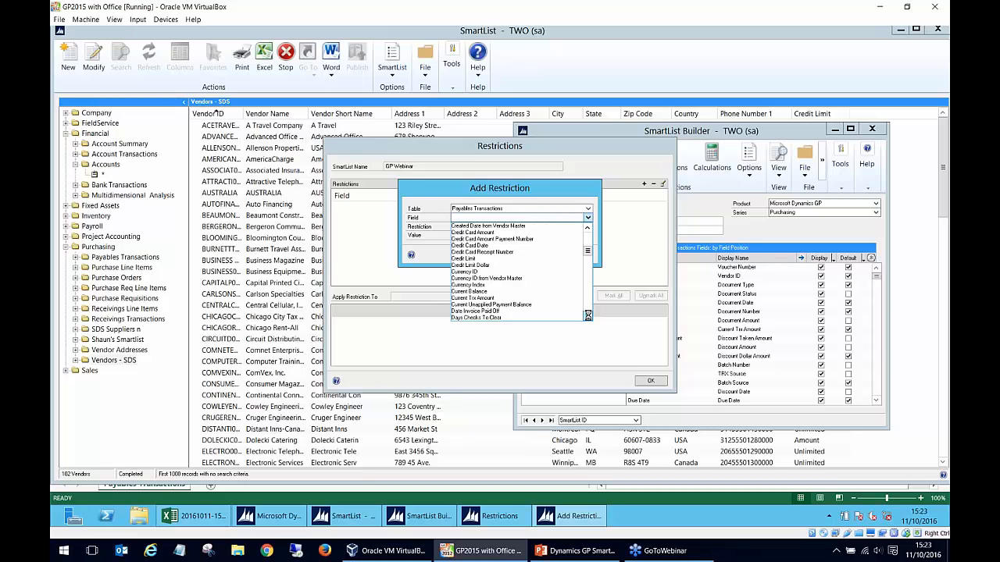
left_click(502, 298)
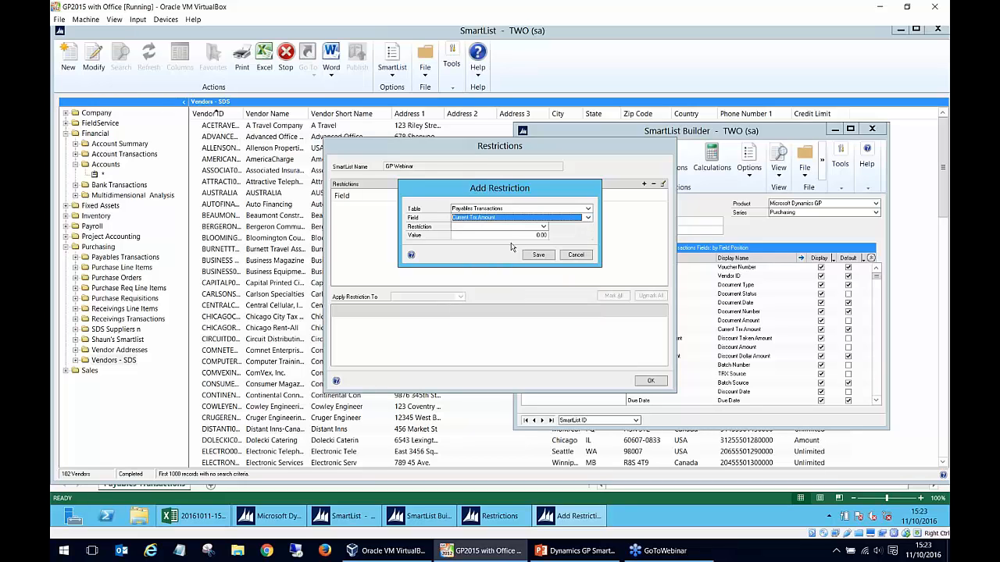
- Restrict Current Trx Amount to values greater than $100.00, save the restriction and review it in the restrictions list
left_click(542, 226)
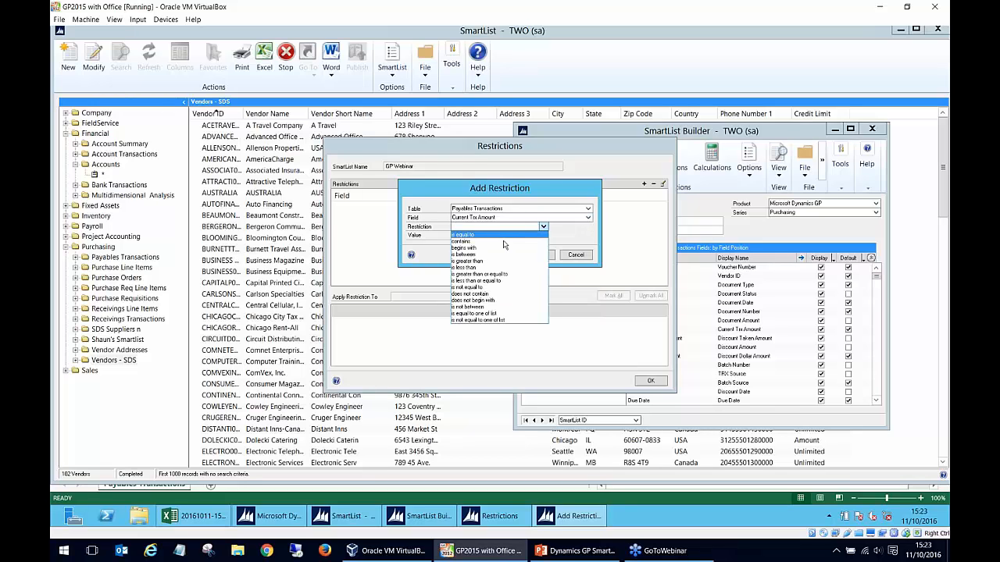
left_click(500, 261)
left_click(547, 236)
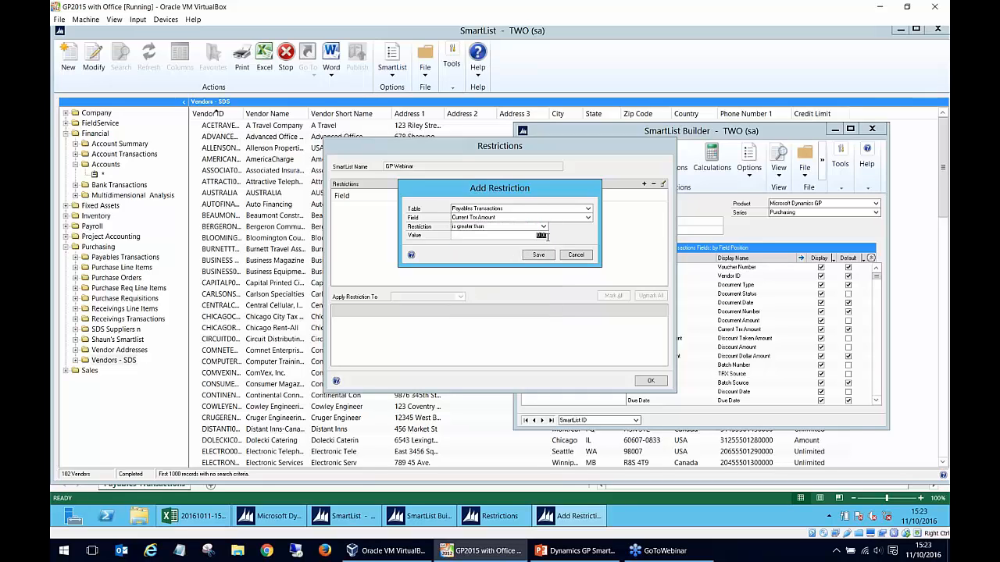
type("10")
left_click(537, 256)
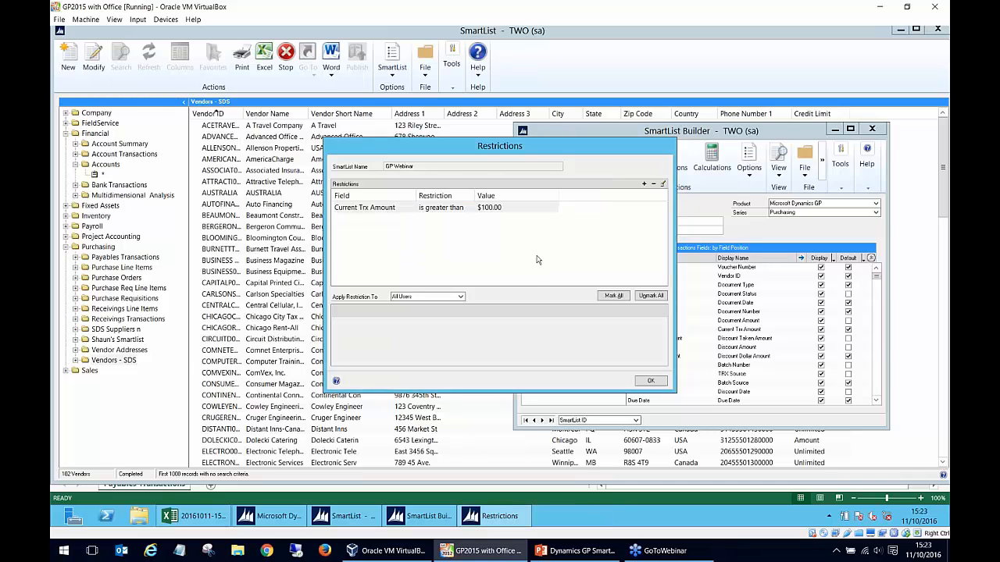
left_click(650, 381)
left_click(670, 164)
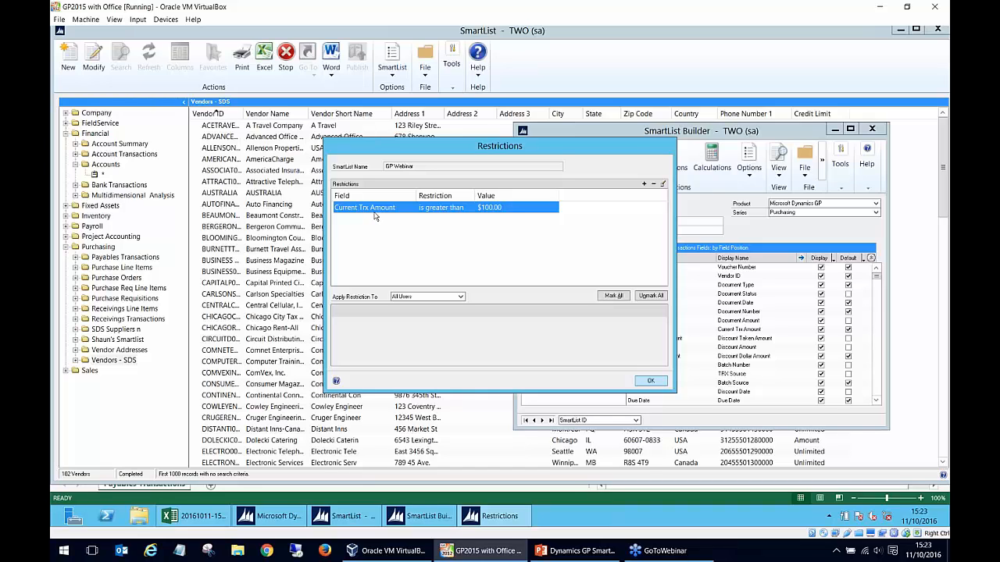
left_click(662, 384)
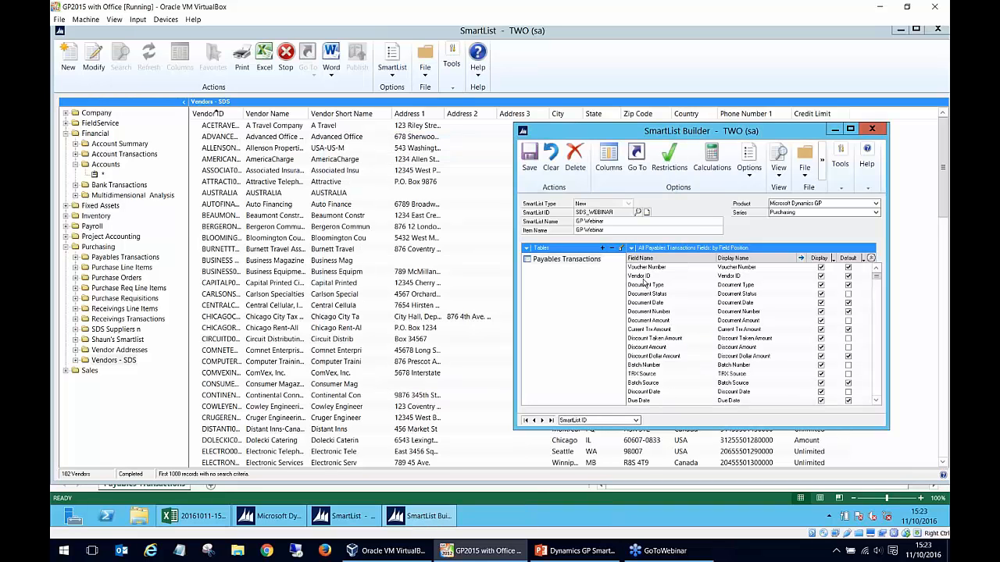
- Add a built-in Go To described as Vendor, using the Microsoft Dynamics GP Vendors SmartList and its View destination
left_click(635, 162)
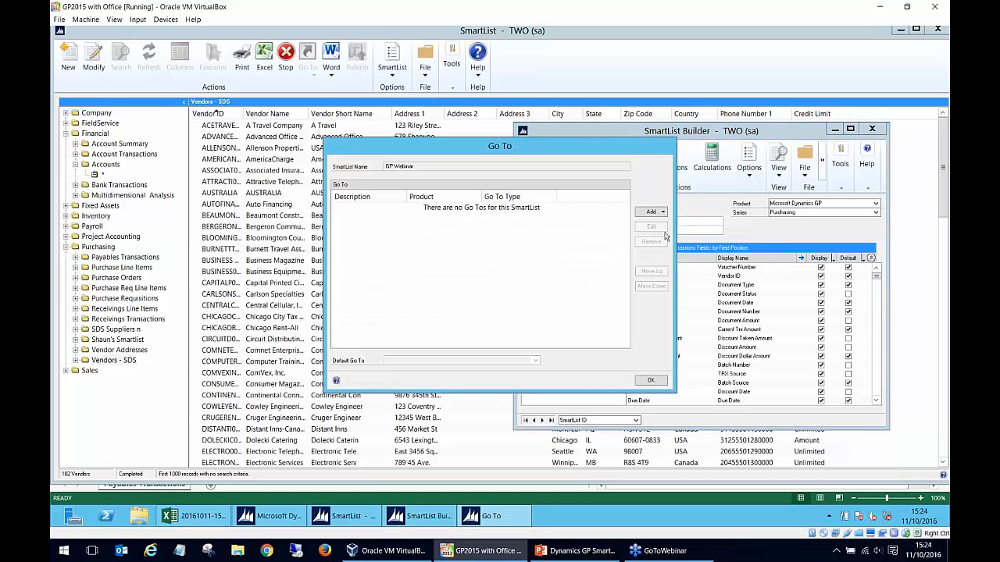
left_click(649, 382)
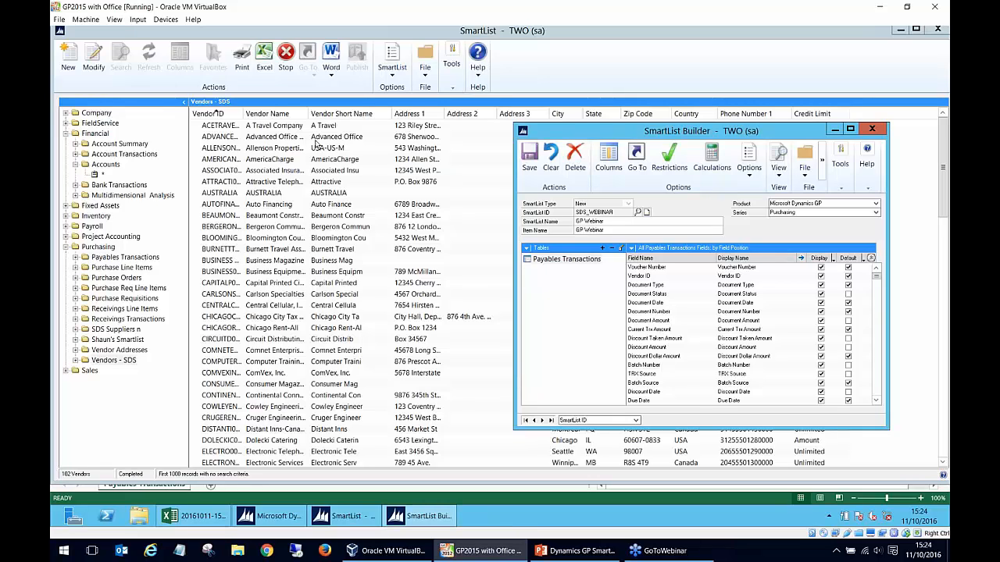
left_click(638, 160)
left_click(656, 213)
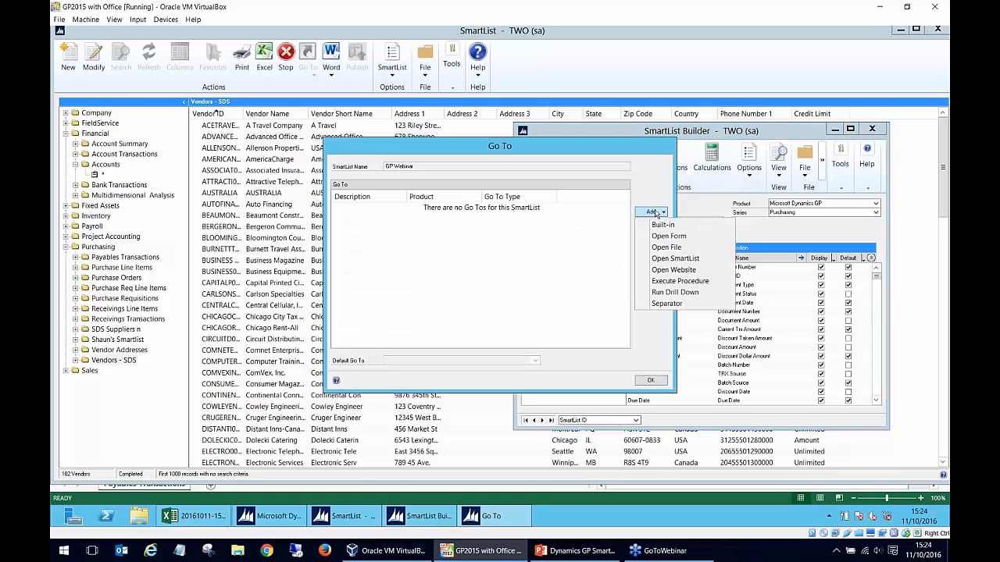
left_click(667, 226)
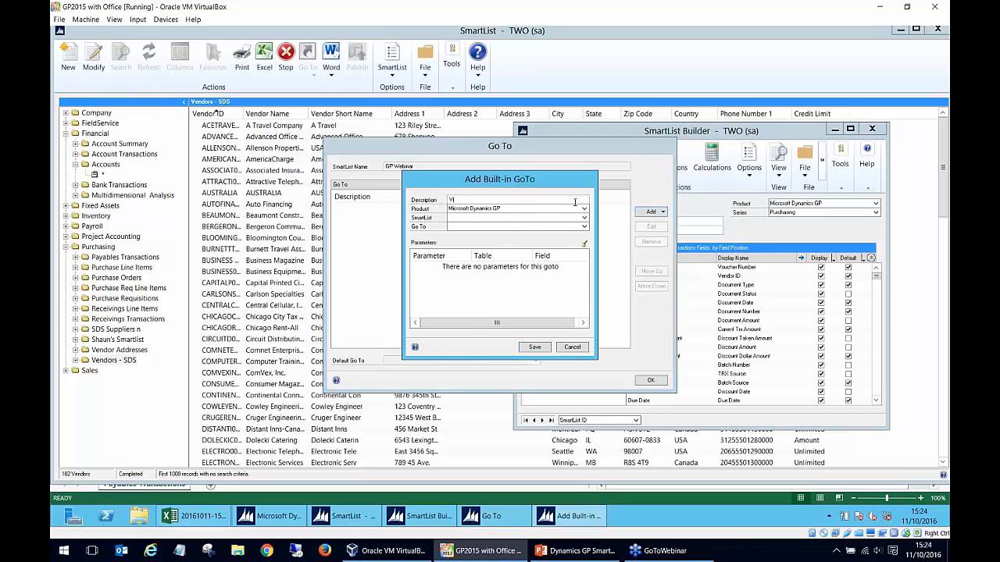
left_click(584, 208)
left_click(582, 218)
left_click(583, 218)
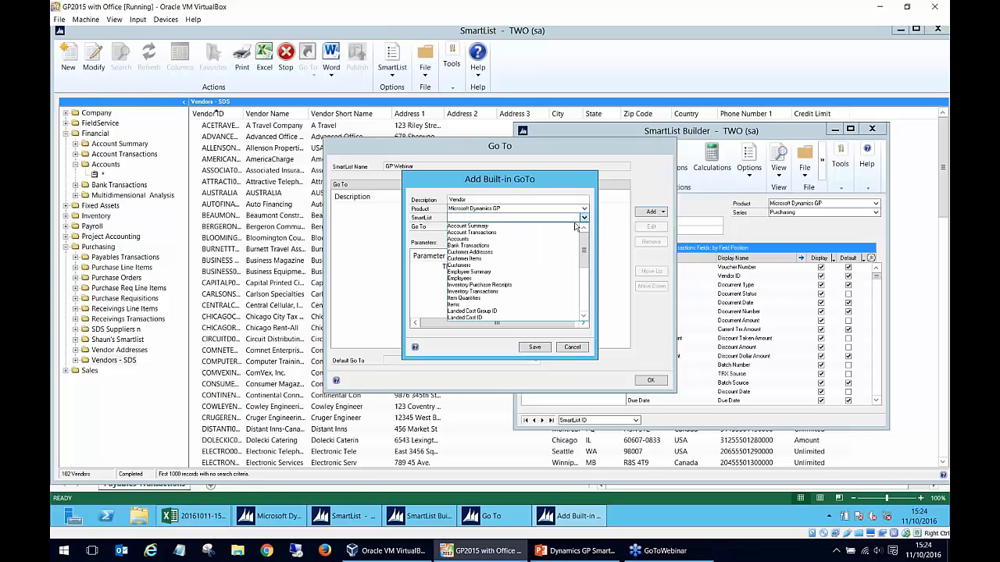
left_click_drag(584, 251, 583, 303)
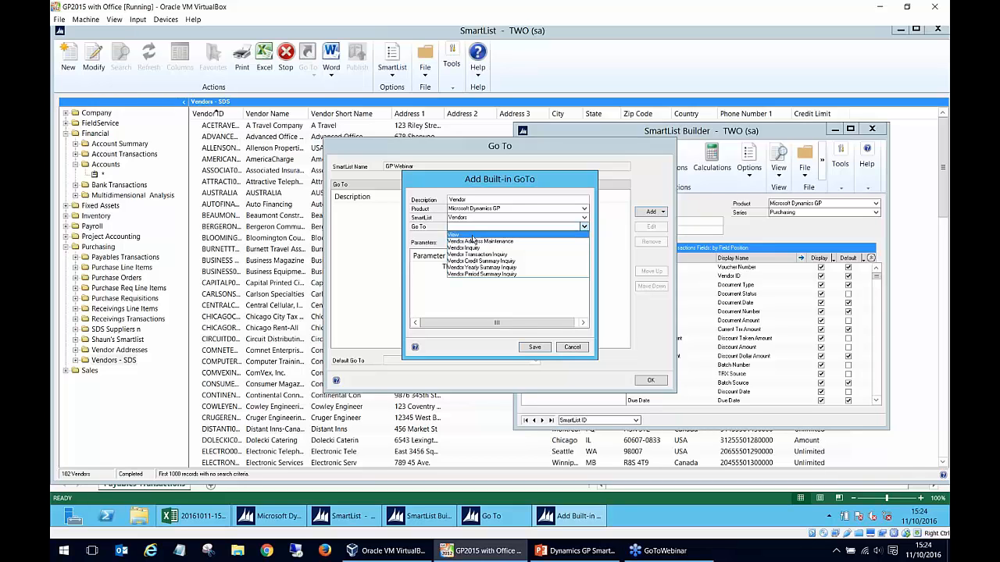
left_click(472, 236)
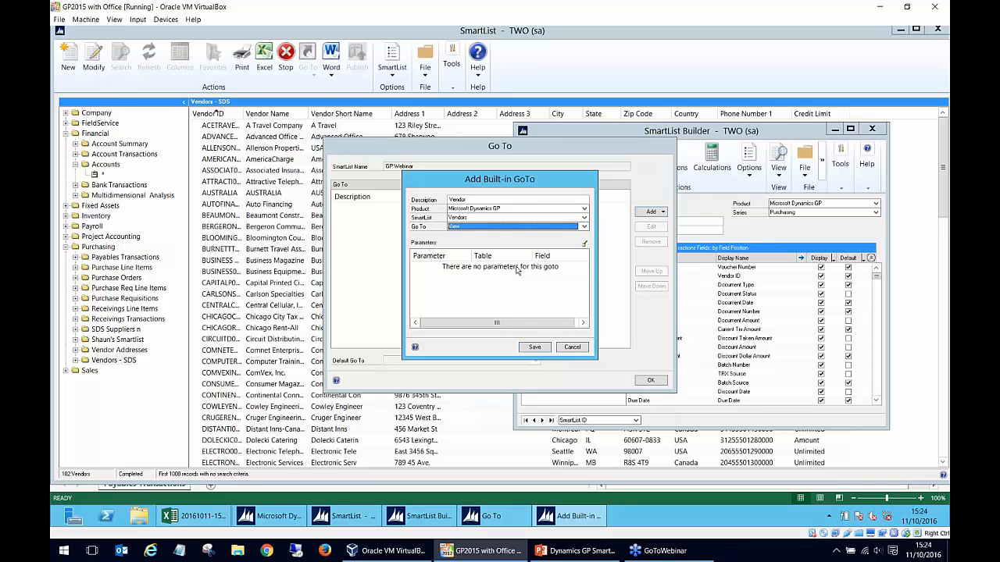
left_click(534, 347)
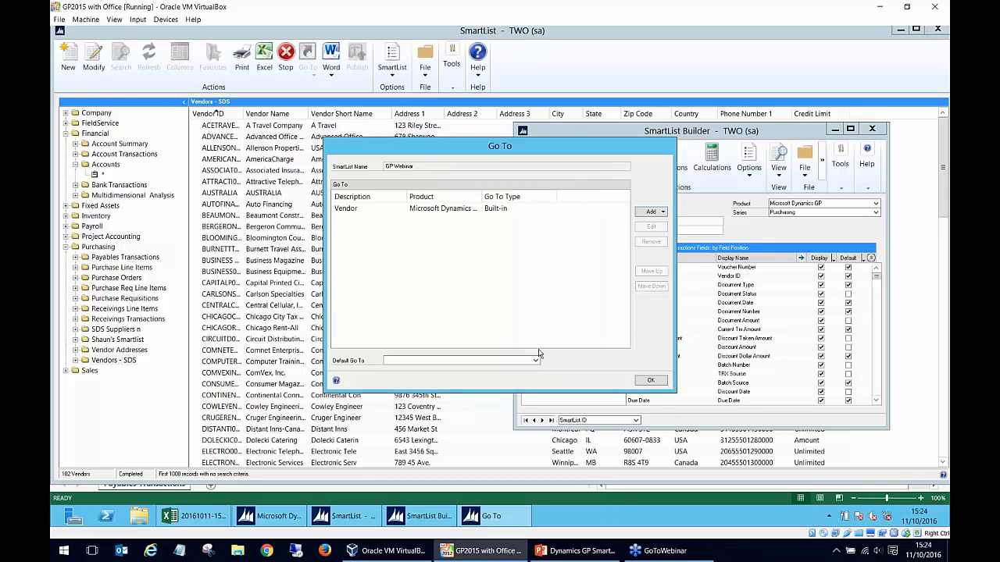
- Make Vendor the default Go To of GP Webinar and accept the Go To settings
left_click(467, 362)
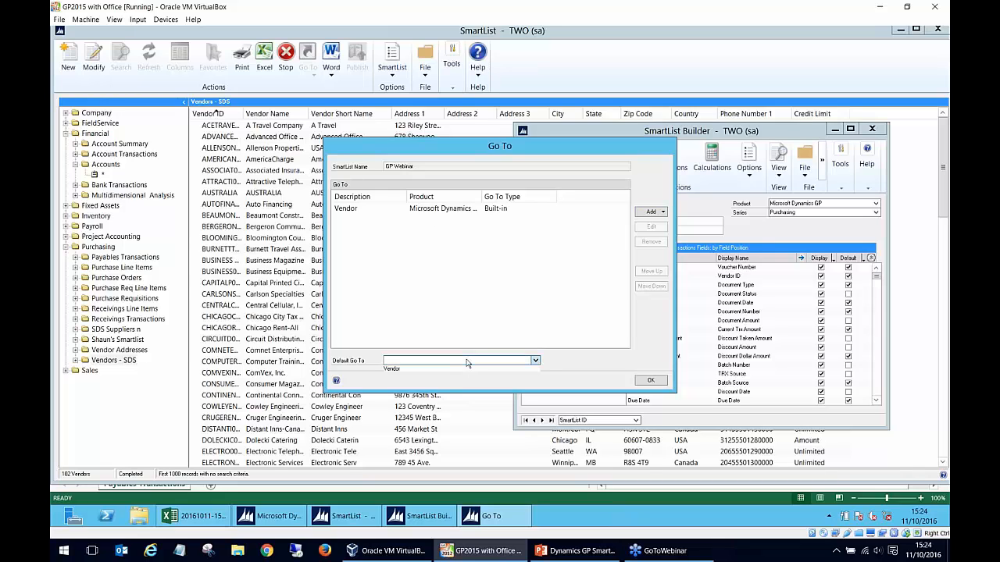
left_click(465, 369)
left_click(650, 379)
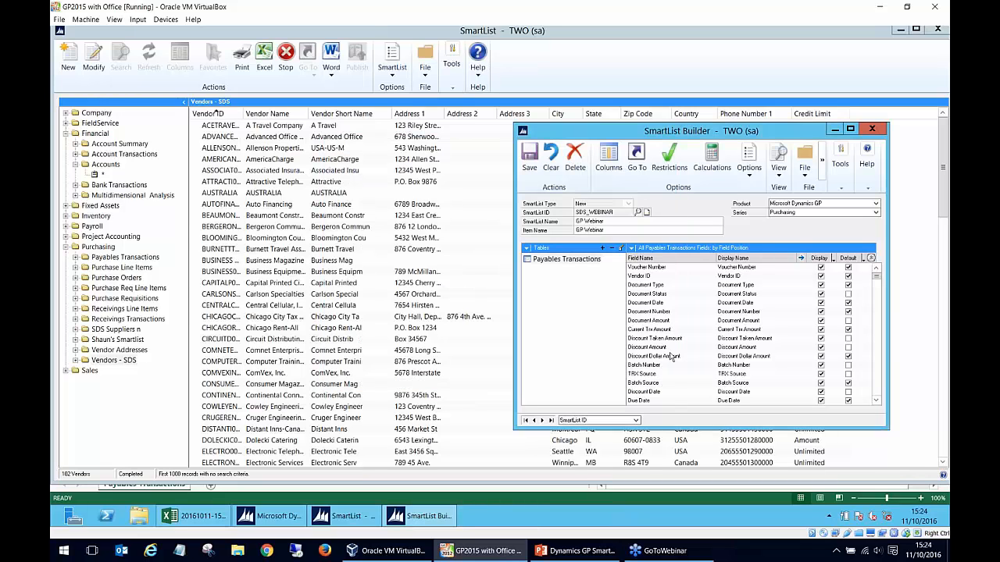
- Save the GP Webinar SmartList, then open it under Purchasing and select the invoice dated 19/12/2013
left_click(530, 167)
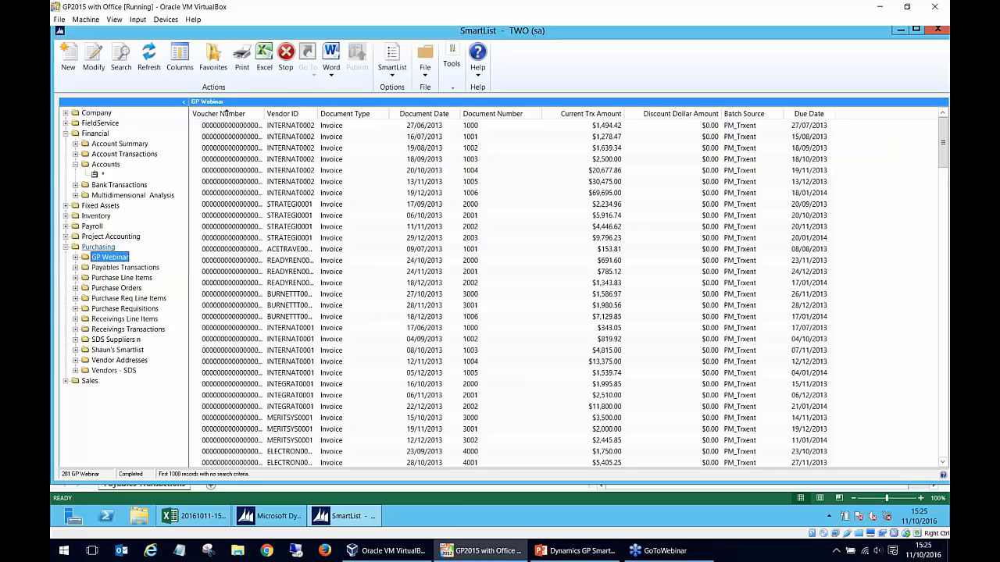
left_click(76, 257)
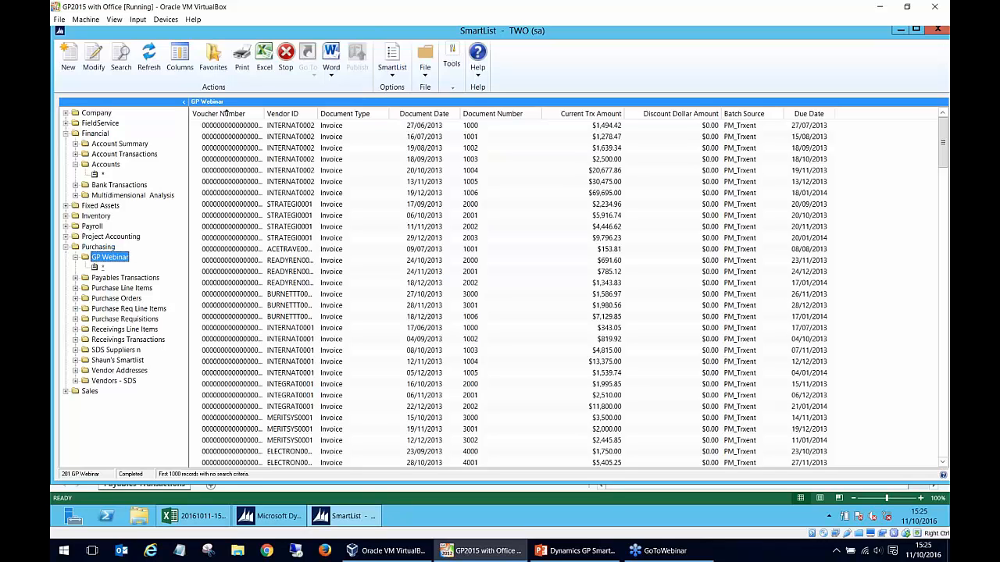
left_click(455, 195)
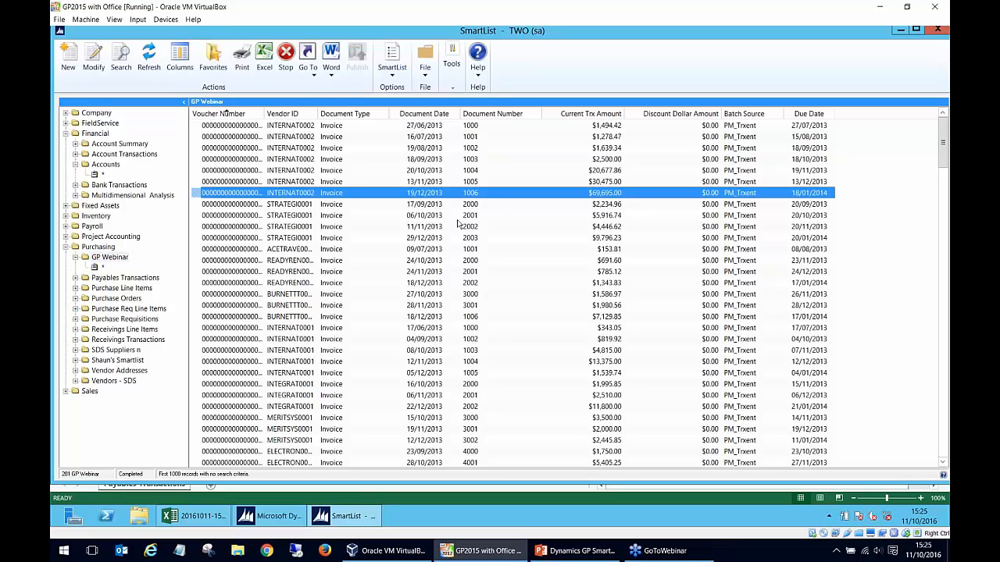
- Follow the Vendor Go To from the selected invoice to its creditor record, and close that record
left_click(310, 81)
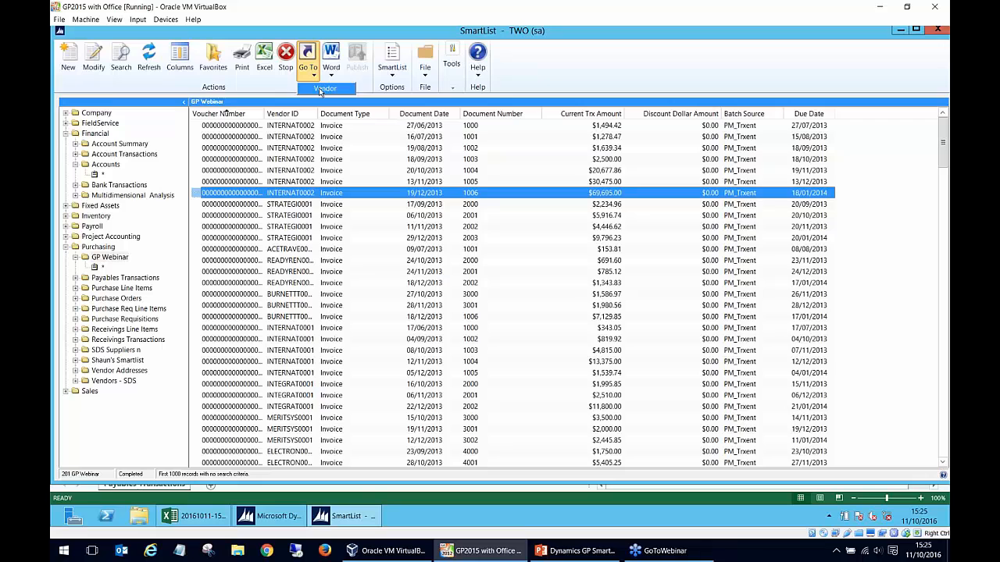
left_click(320, 91)
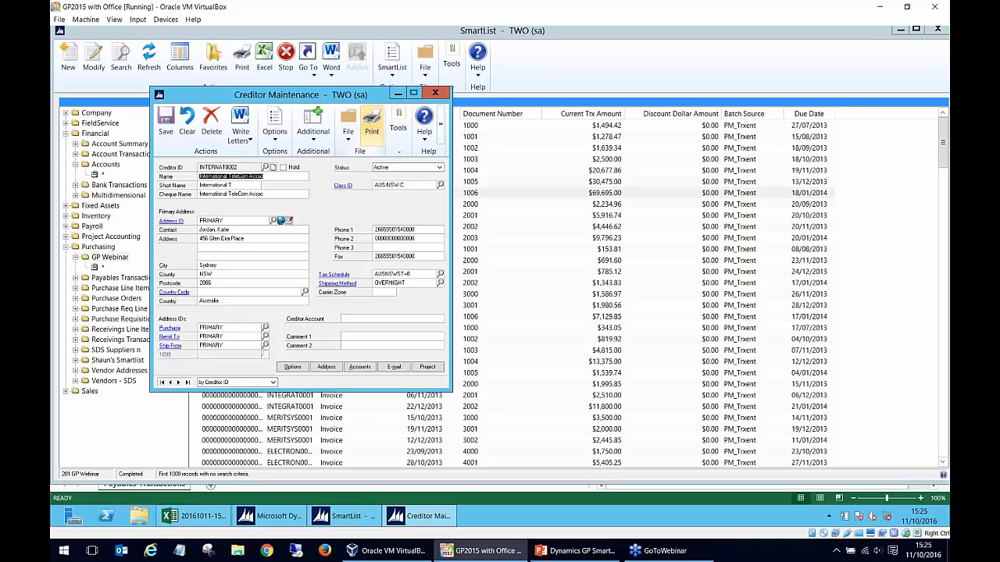
left_click(435, 93)
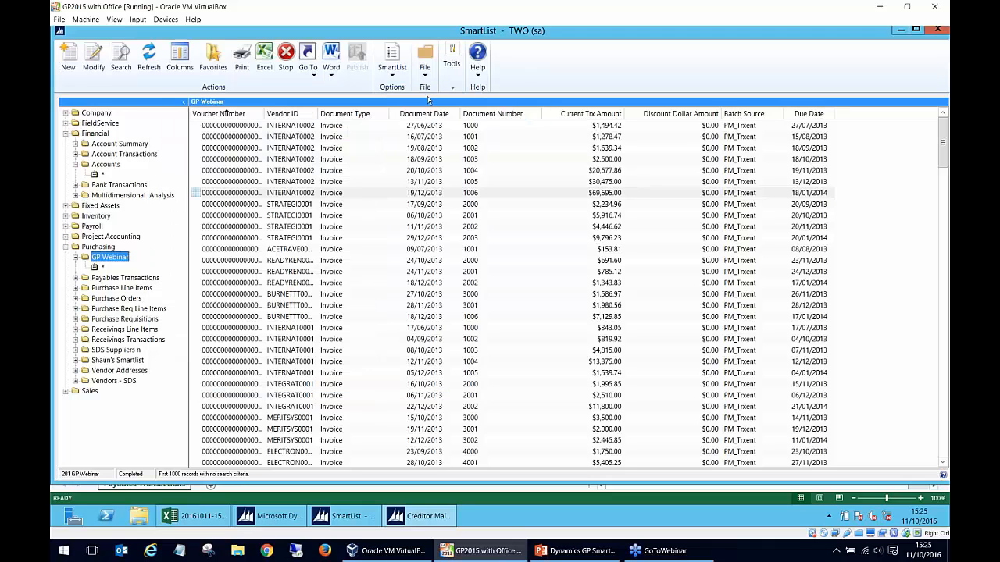
- Select the STRATEGI0001 invoice dated 29/12/2013, open its creditor record through the Vendor Go To, and close the record
left_click(246, 238)
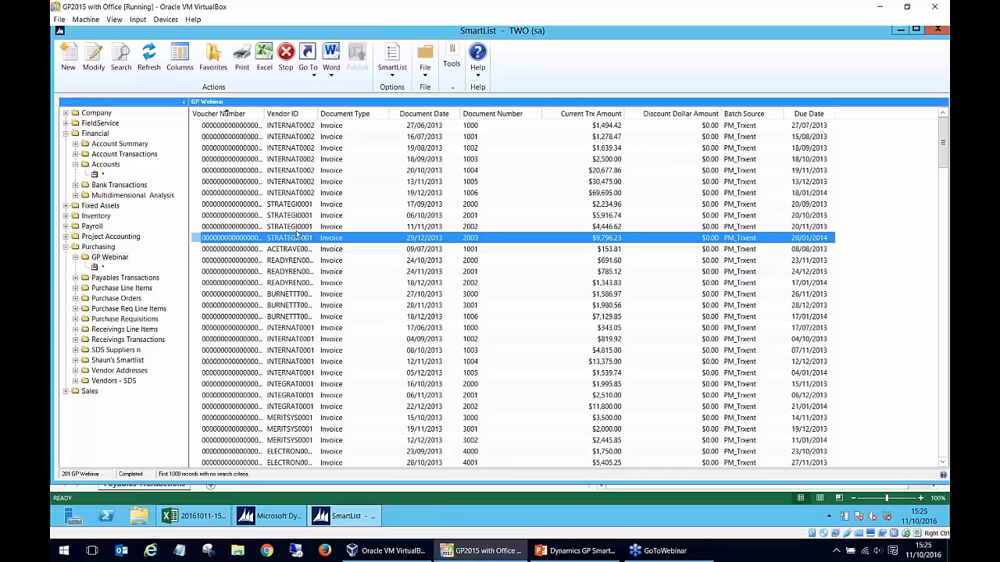
left_click(318, 76)
left_click(319, 89)
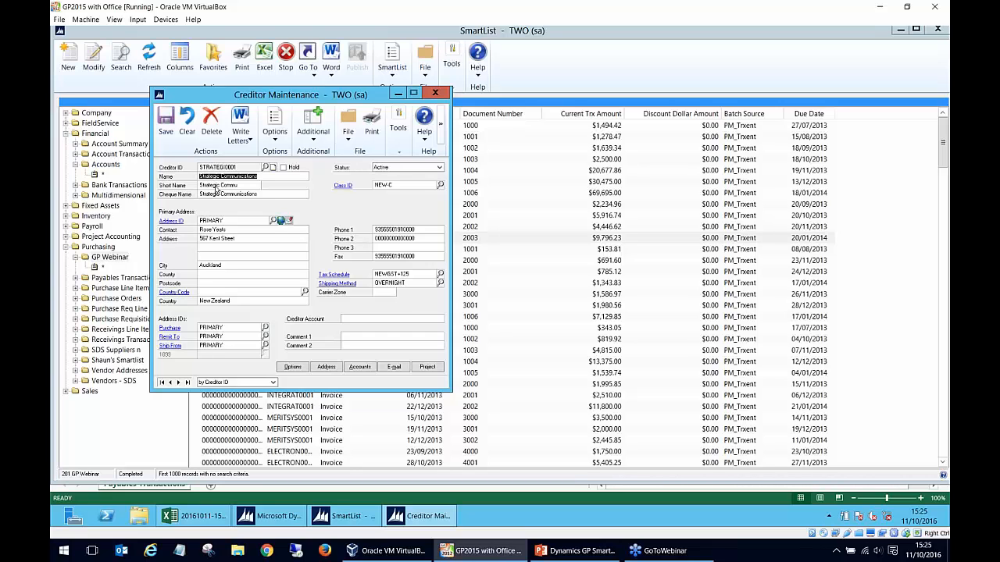
left_click(437, 93)
- Export the GP Webinar SmartList to Excel, review the exported rows and return to SmartList
left_click(237, 148)
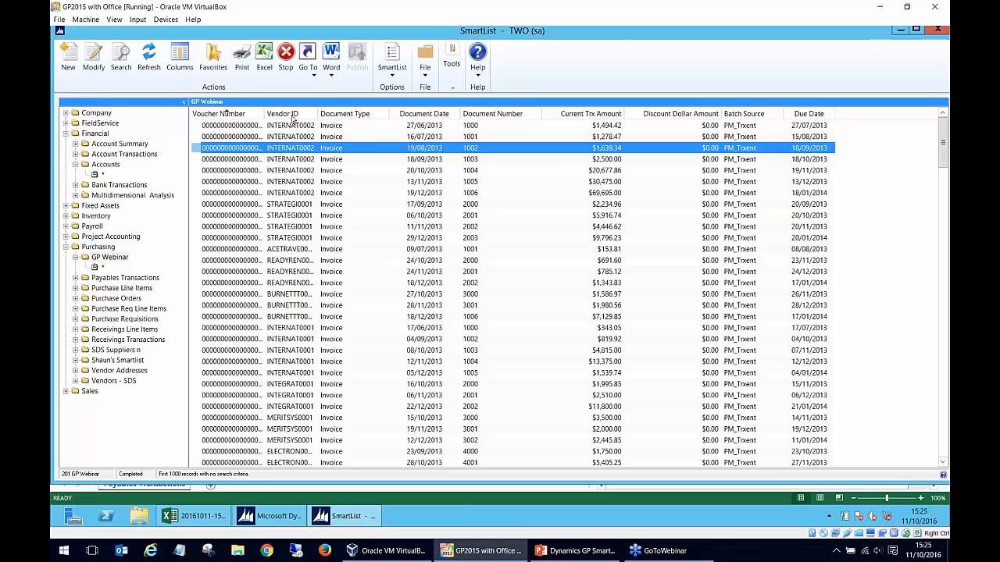
left_click(264, 68)
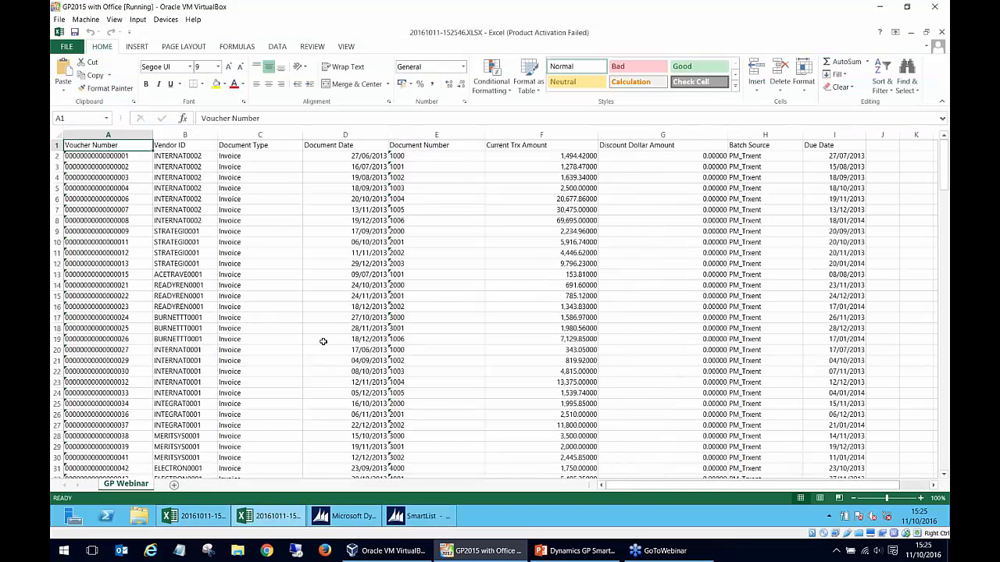
scroll(900, 297, "down", 1)
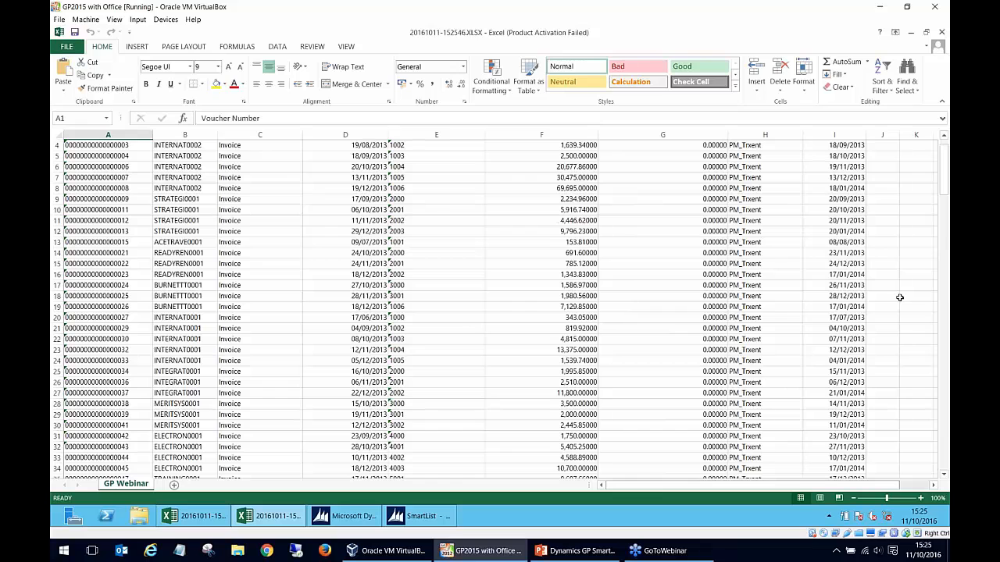
scroll(900, 297, "down", 6)
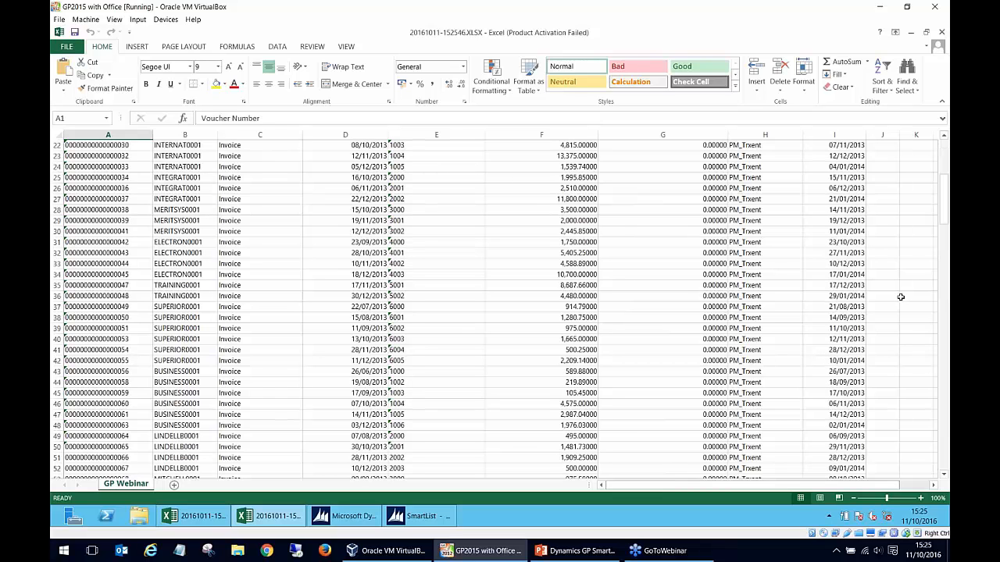
scroll(900, 296, "down", 5)
left_click_drag(943, 242, 943, 344)
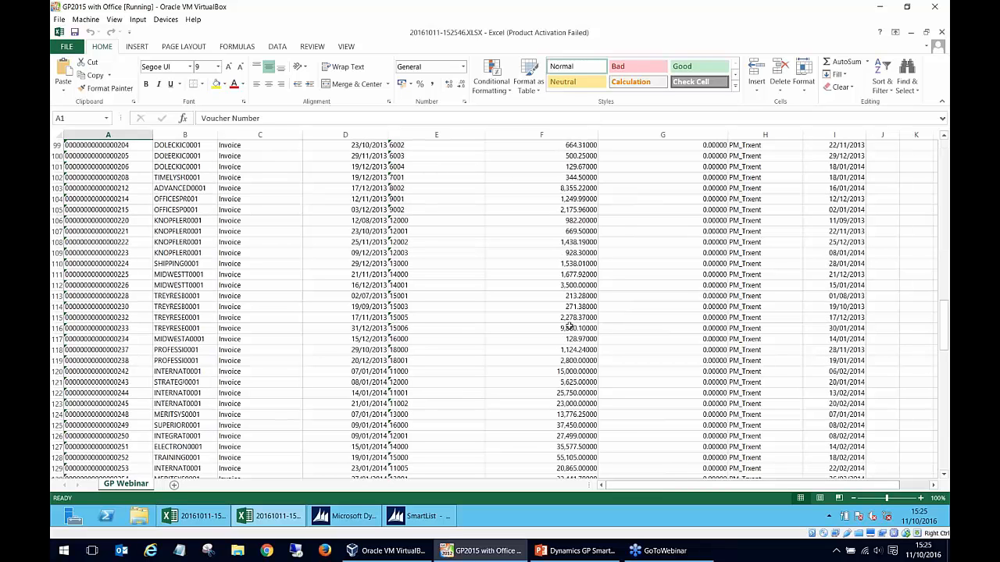
left_click(911, 32)
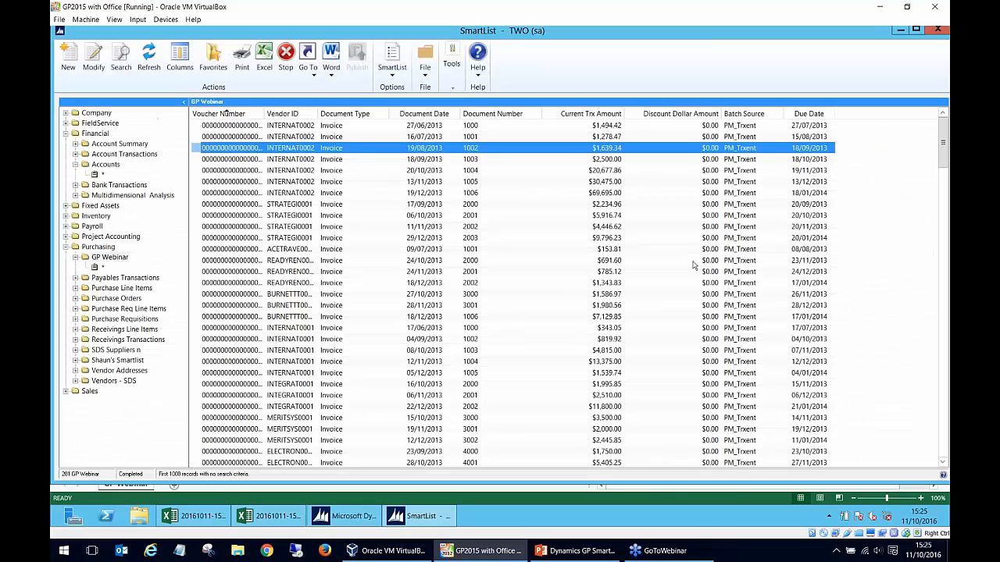
- Sort the GP Webinar records by Current Trx Amount, Document Number, Document Date and Discount Dollar Amount in turn
left_click(614, 327)
scroll(611, 286, "down", 3)
scroll(608, 374, "down", 19)
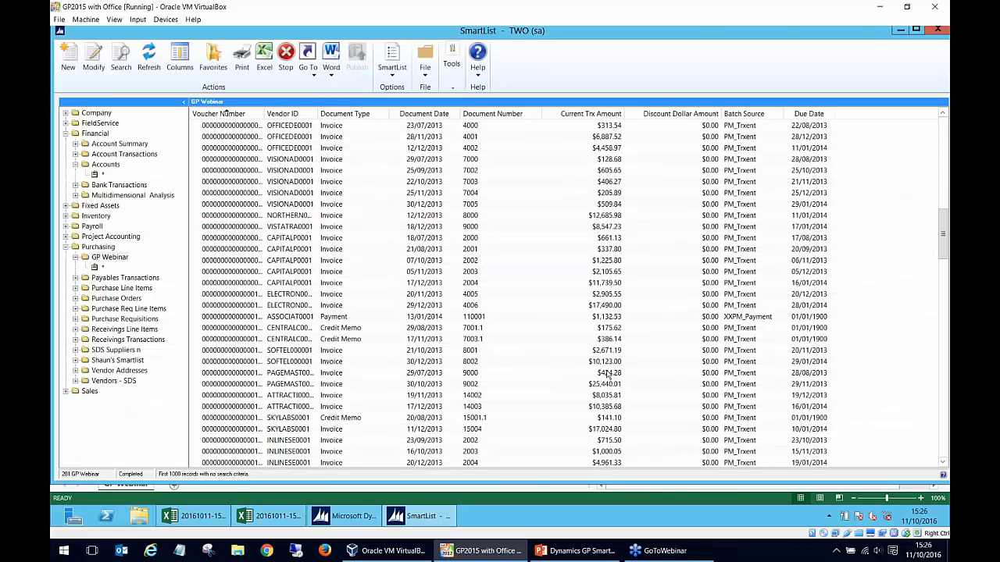
scroll(608, 375, "down", 12)
scroll(612, 389, "up", 12)
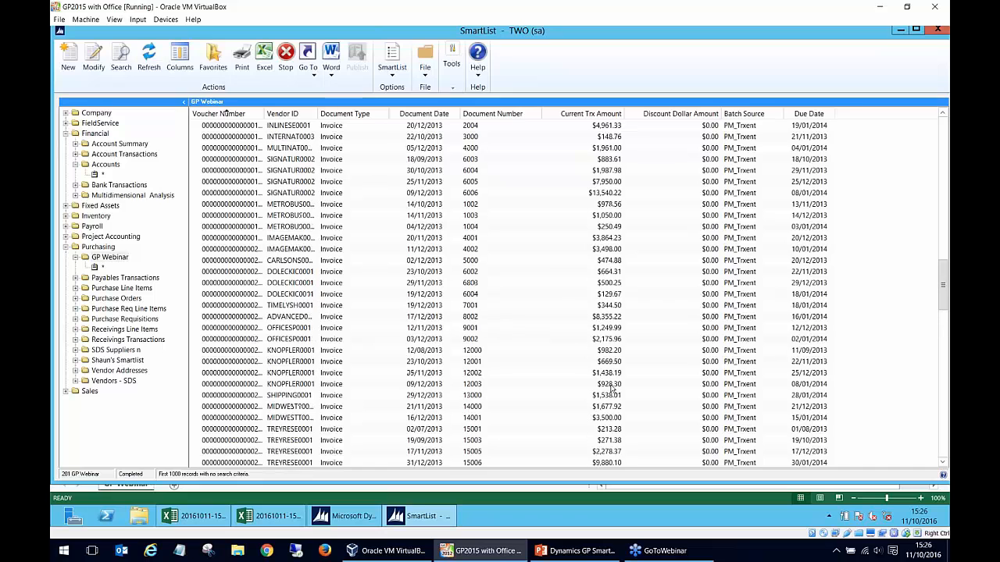
scroll(612, 388, "up", 5)
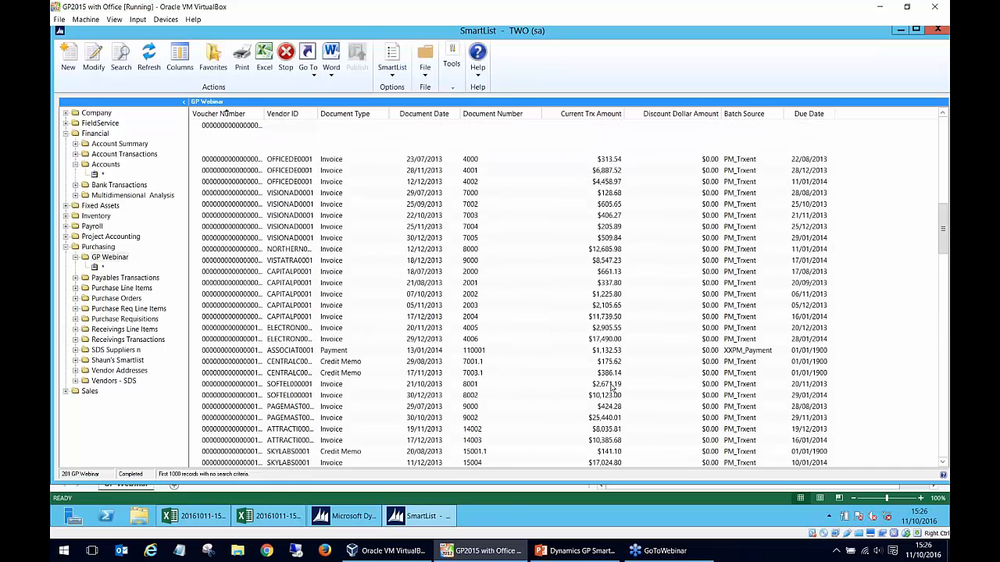
scroll(612, 388, "up", 10)
left_click(586, 113)
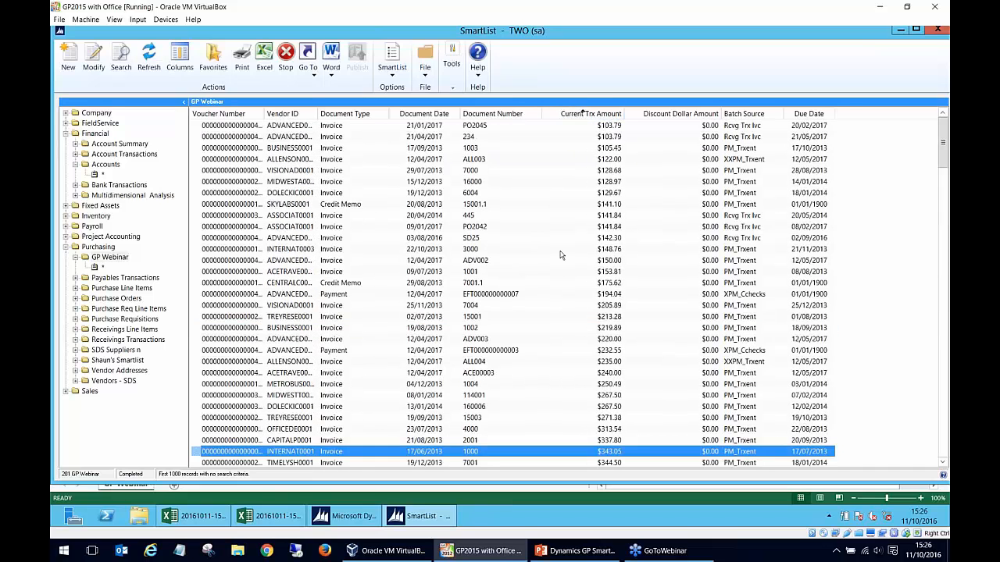
left_click(506, 114)
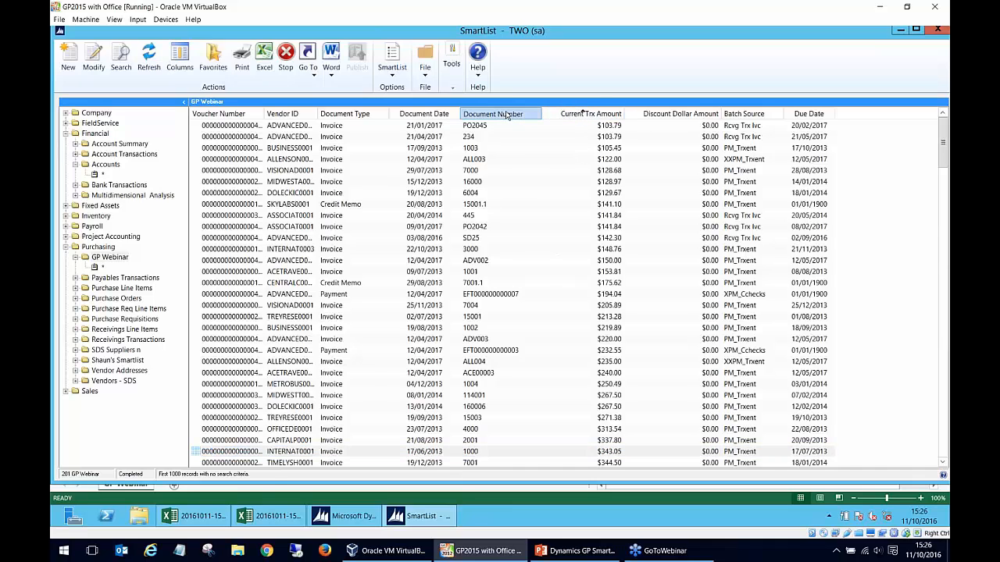
left_click(448, 115)
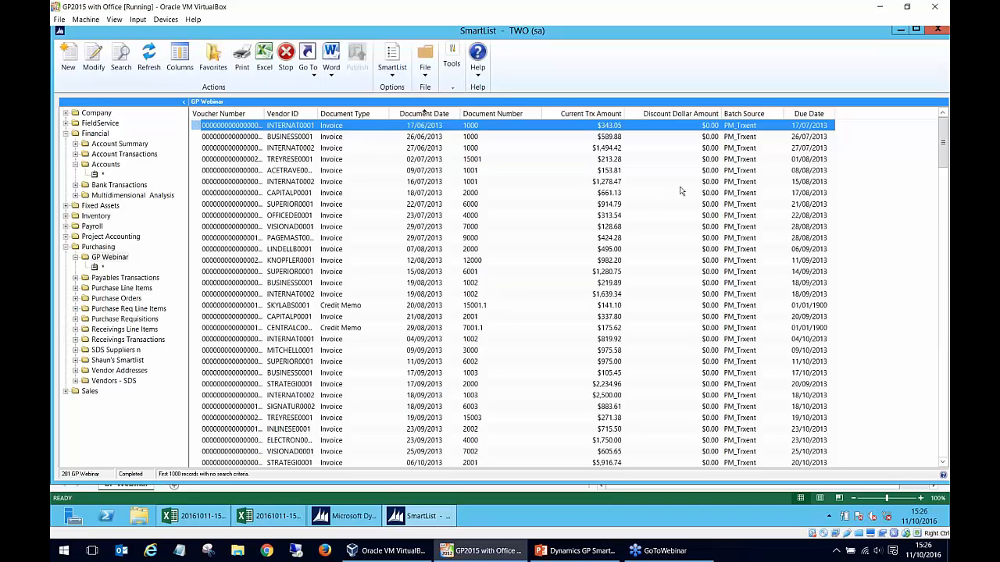
left_click(690, 117)
- Examine the columns available for the first definition of a GP Webinar search, and close the search without running it
left_click(121, 60)
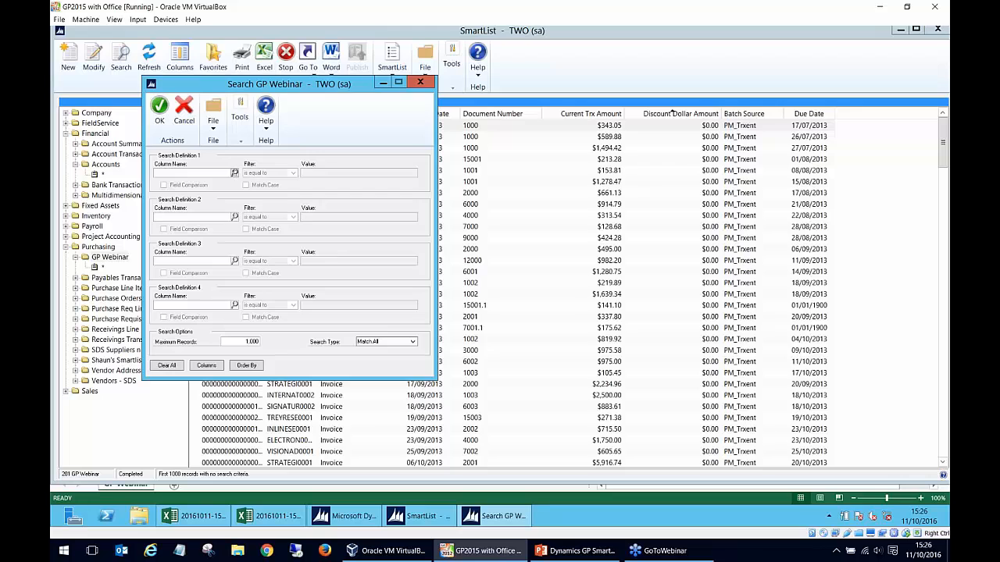
left_click(234, 173)
left_click(427, 252)
scroll(428, 274, "down", 3)
left_click(446, 253)
left_click(571, 332)
left_click(420, 82)
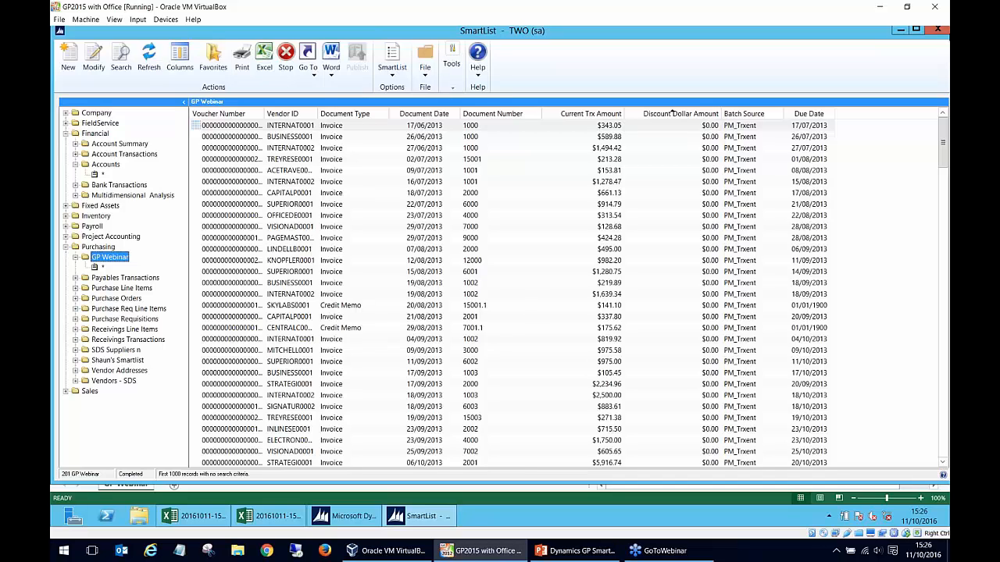
left_click(943, 29)
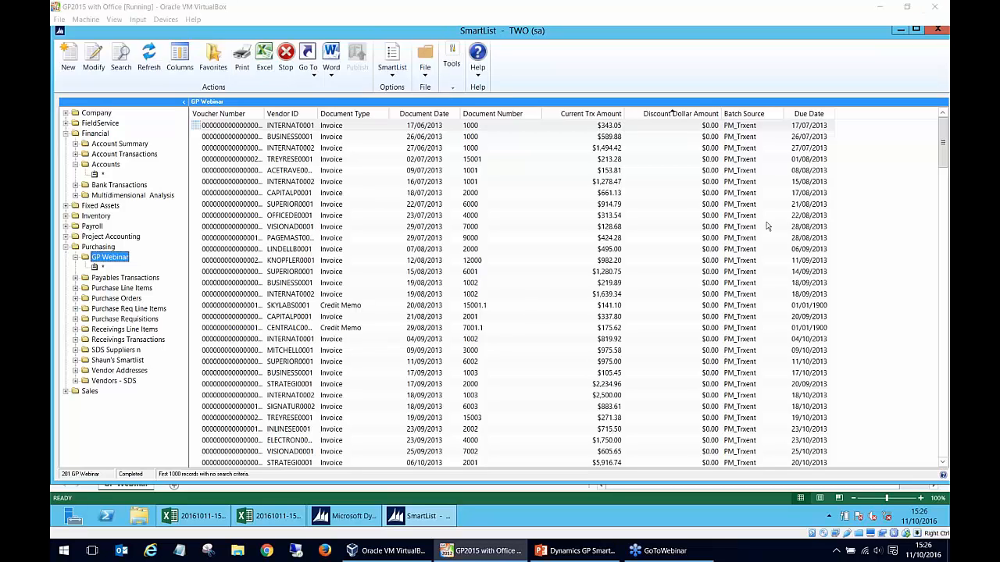
left_click(446, 365)
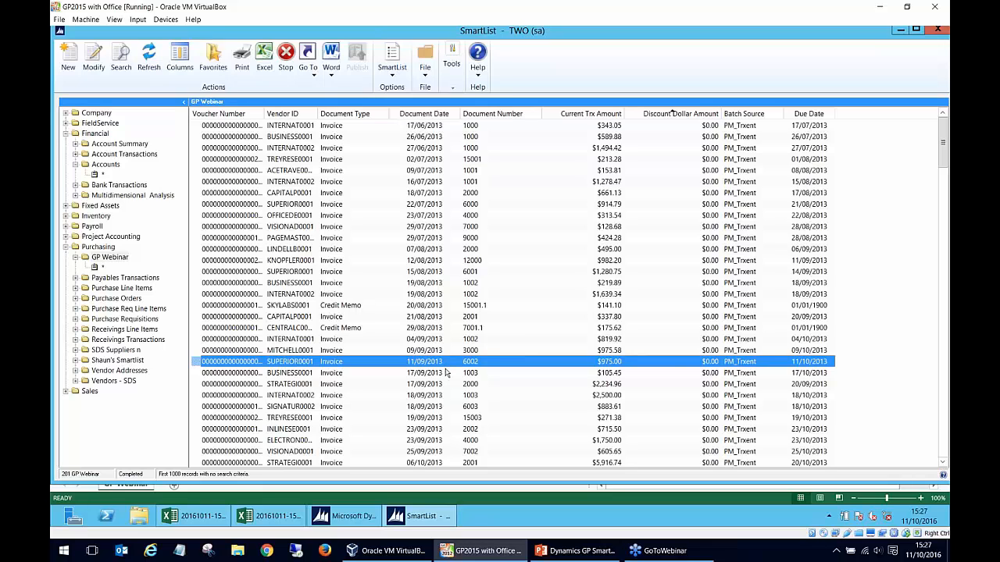
- Switch to the PowerPoint webinar presentation, start its slide show from the beginning and advance to the Questions? slide
mouse_move(613, 552)
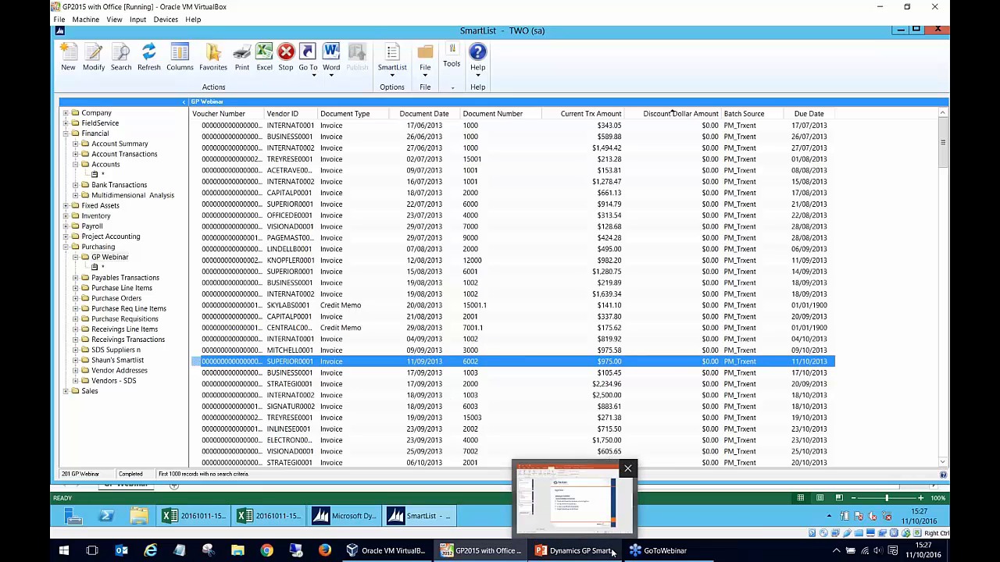
left_click(613, 552)
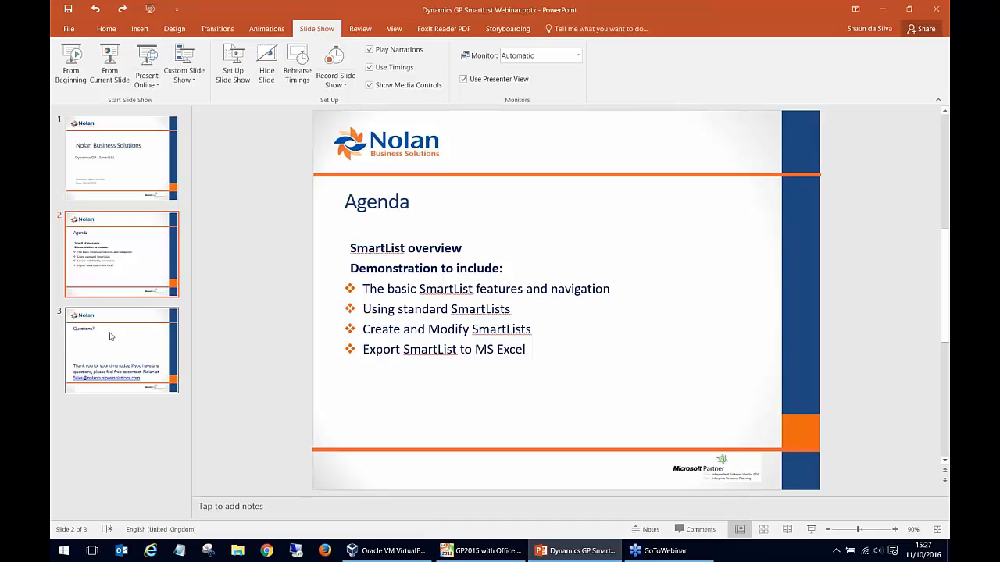
left_click(109, 335)
left_click(70, 59)
left_click(253, 280)
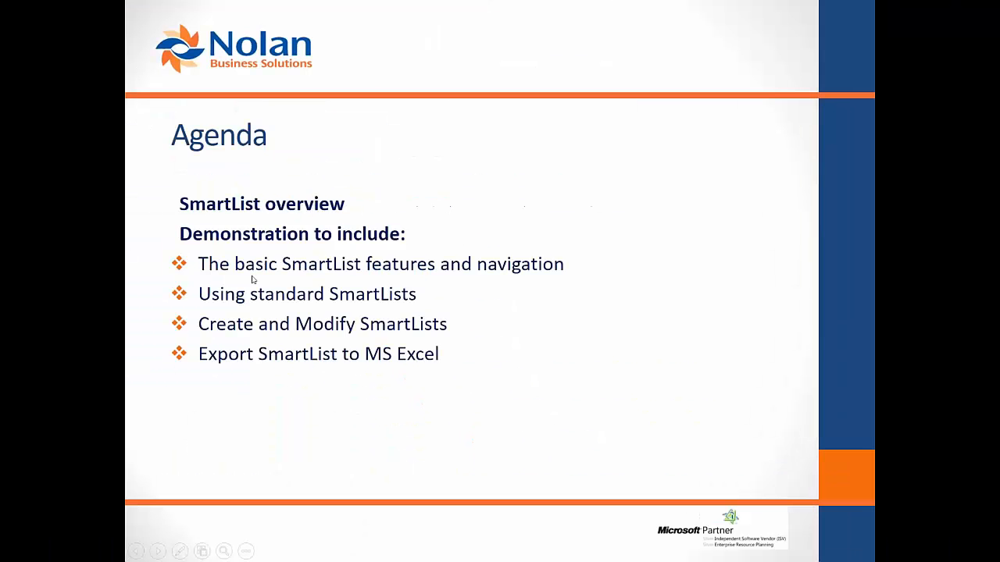
left_click(253, 279)
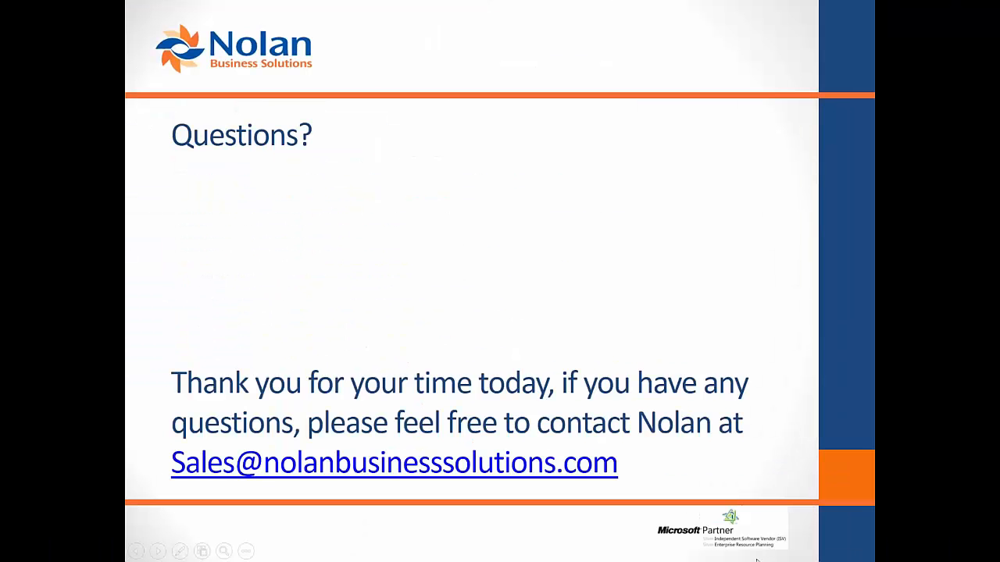